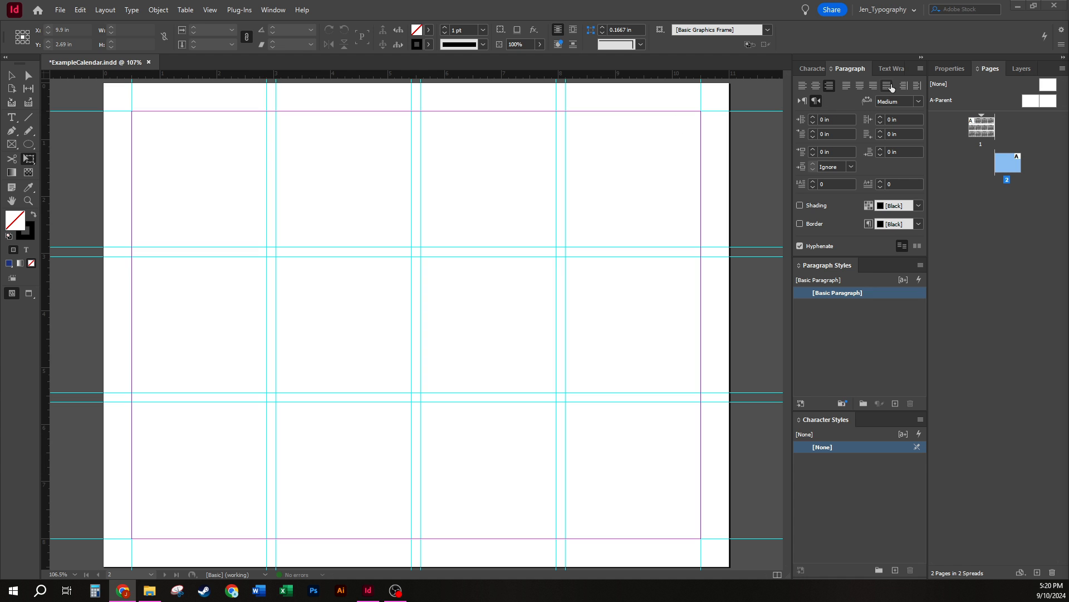
# On page 1, insert a frame break before January 1 to push the calendar's dates one frame forward.
pyautogui.doubleClick(982, 127)
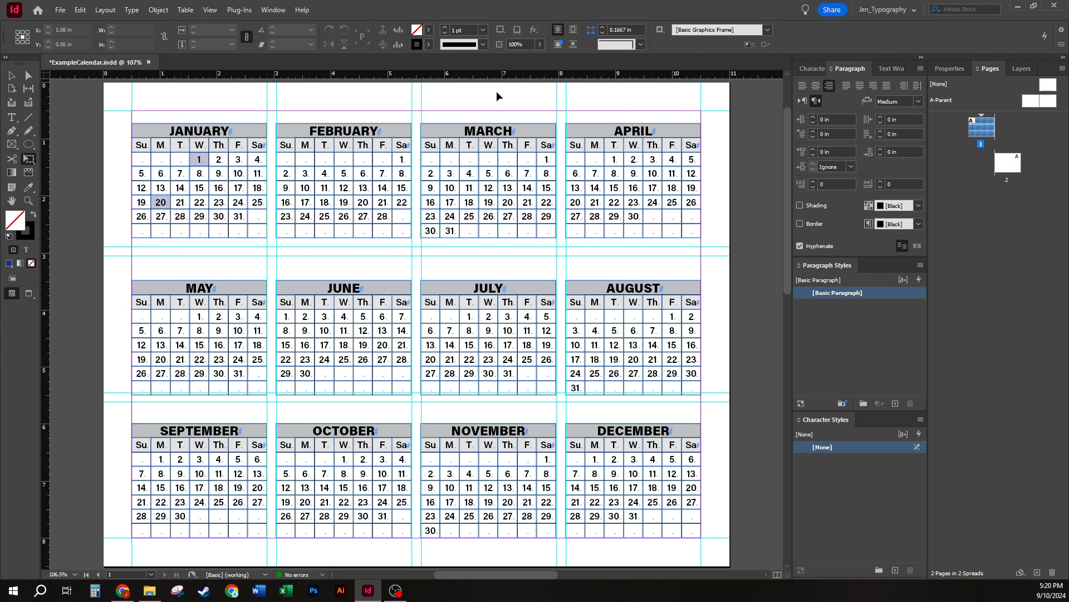
pyautogui.click(201, 167)
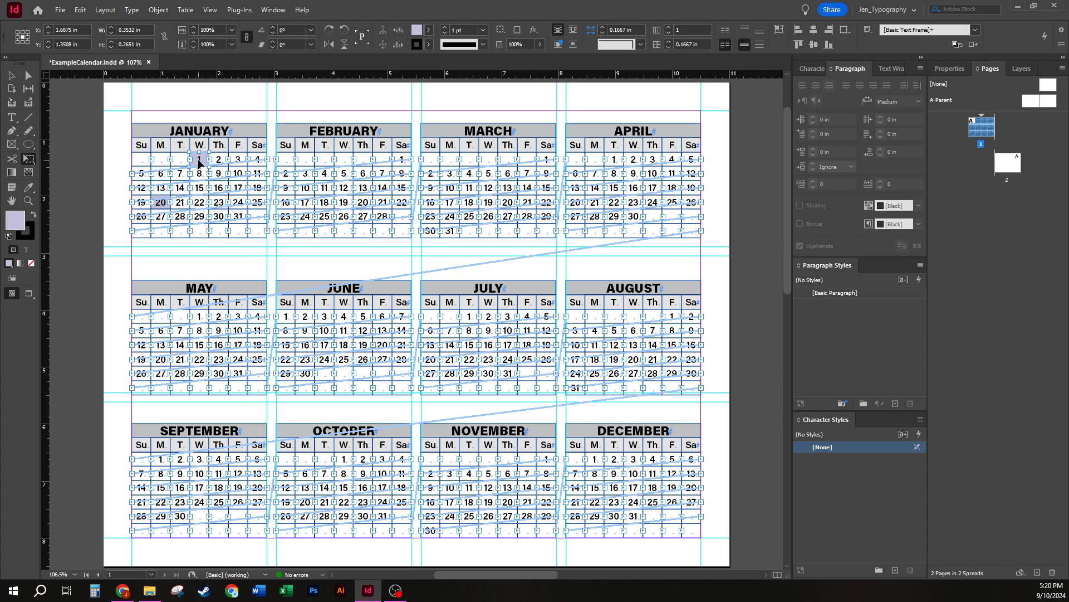
pyautogui.press('t')
pyautogui.click(198, 157)
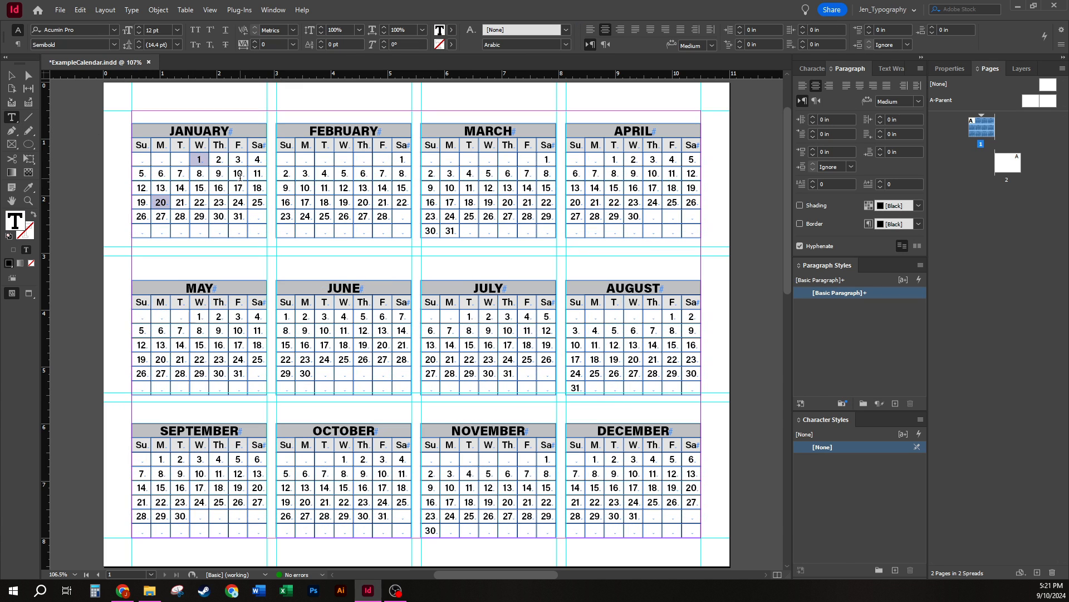
pyautogui.press('KP_Enter')
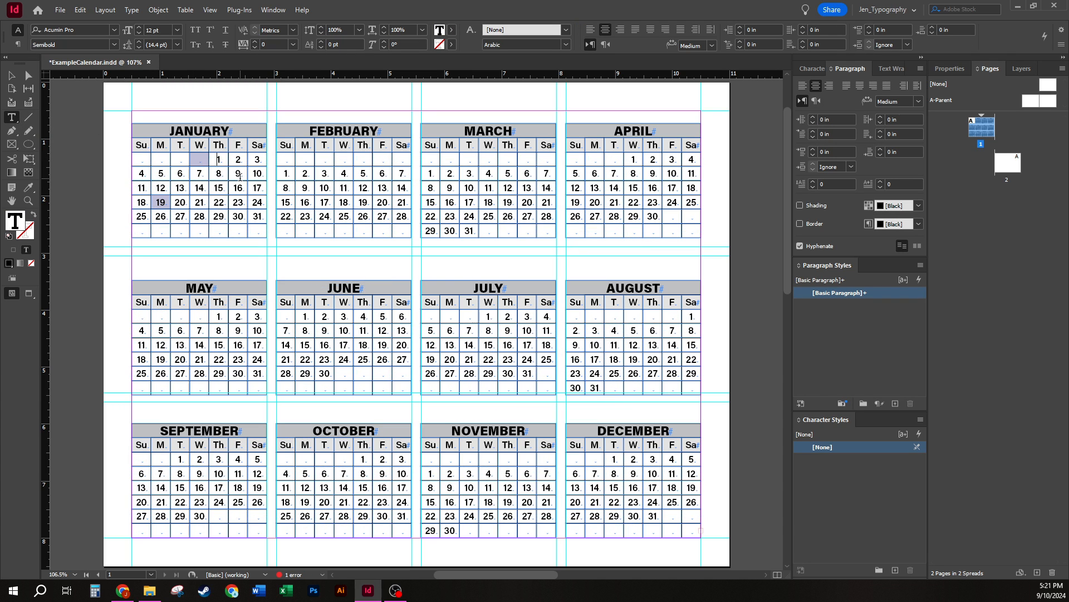
# Delete frame breaks before January 1 to pull the dates back, and reinsert one to put January 1 under Wednesday.
pyautogui.press('BackSpace')
pyautogui.press('BackSpace')
pyautogui.press('BackSpace')
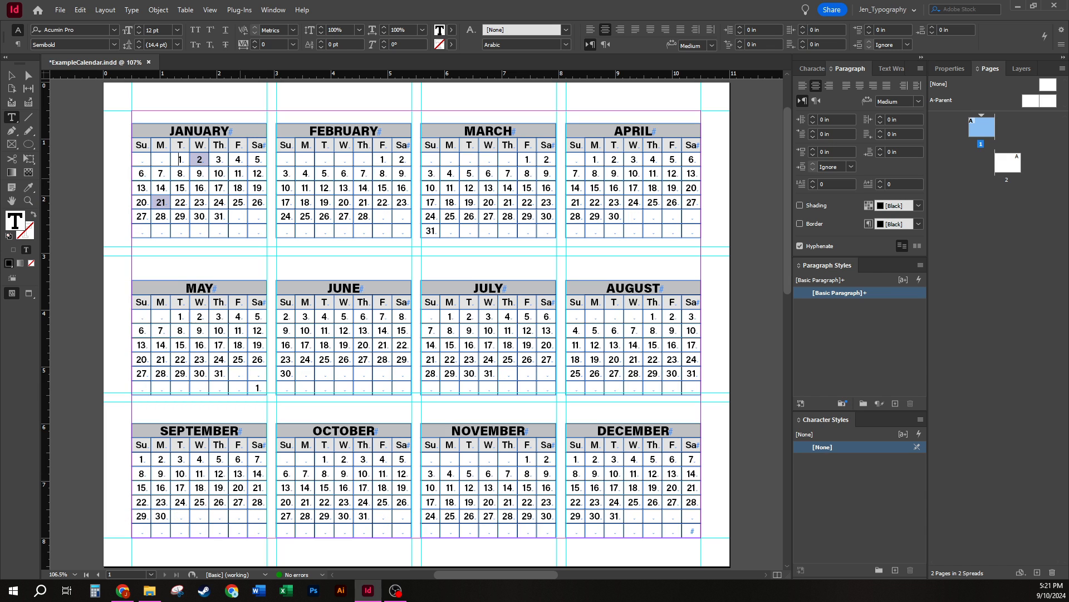
pyautogui.press('KP_Enter')
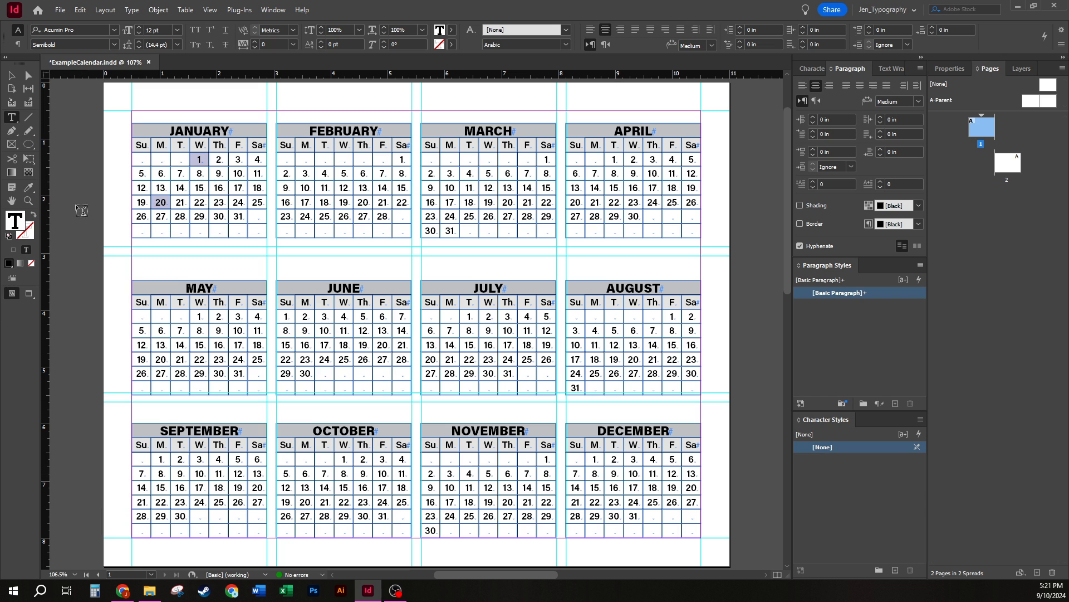
pyautogui.press('Escape')
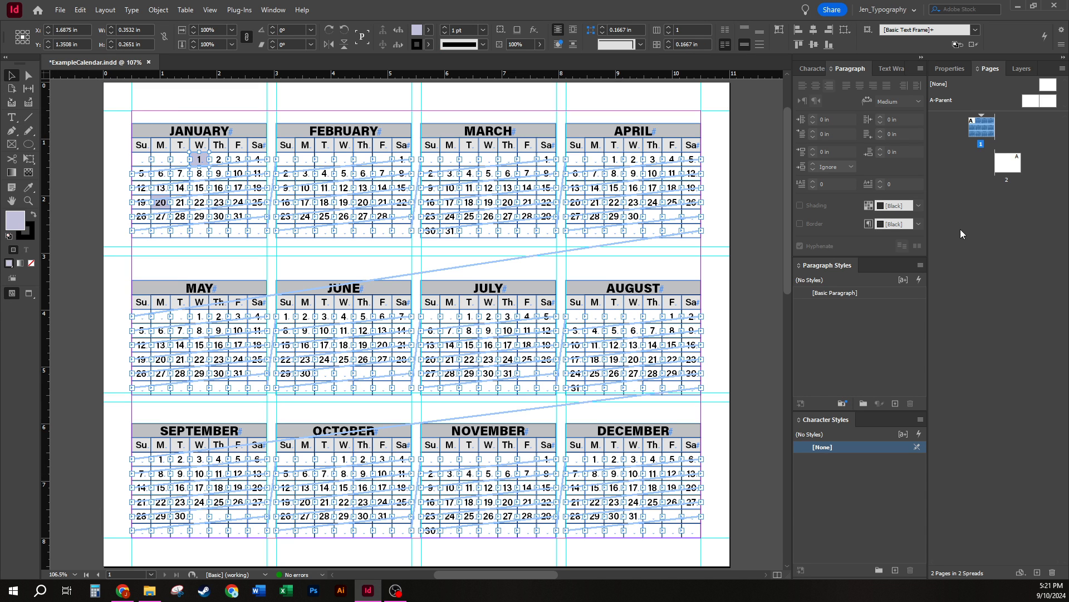
# On page 2, draw a text frame filling the upper-left guide cell, about 2.375 by 2.389 in, keeping the drawing active.
pyautogui.doubleClick(1010, 167)
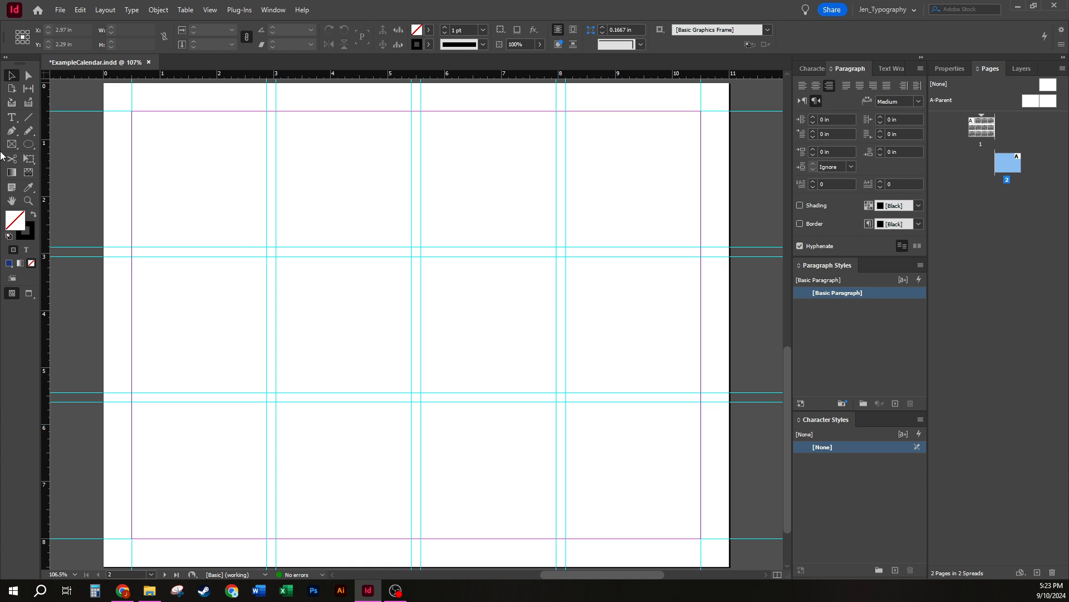
pyautogui.hotkey('ctrl', 'space')
pyautogui.moveTo(106, 91); pyautogui.dragTo(358, 294)
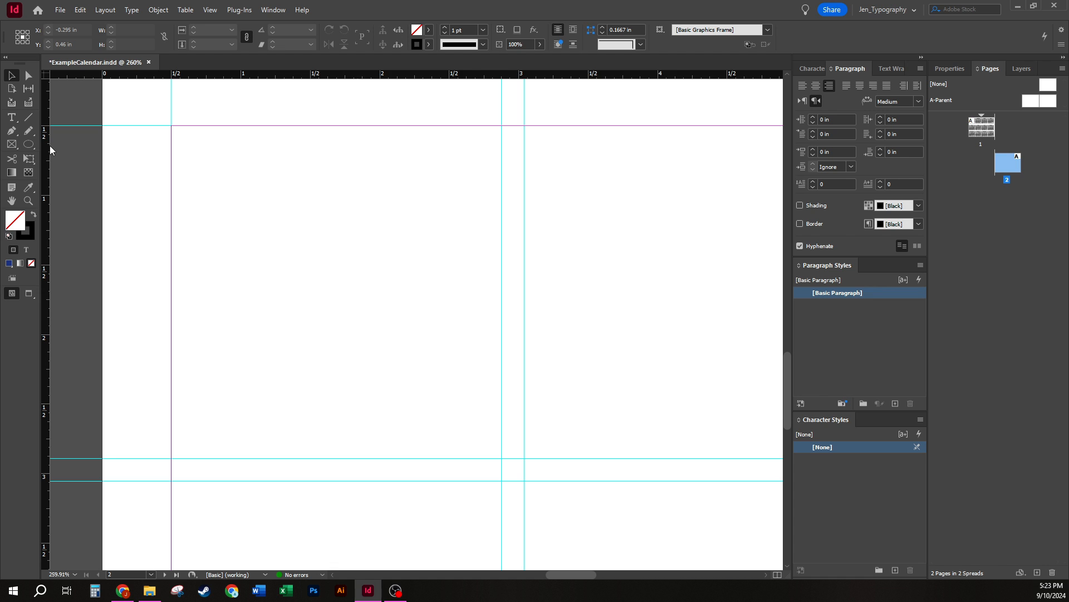
pyautogui.click(11, 118)
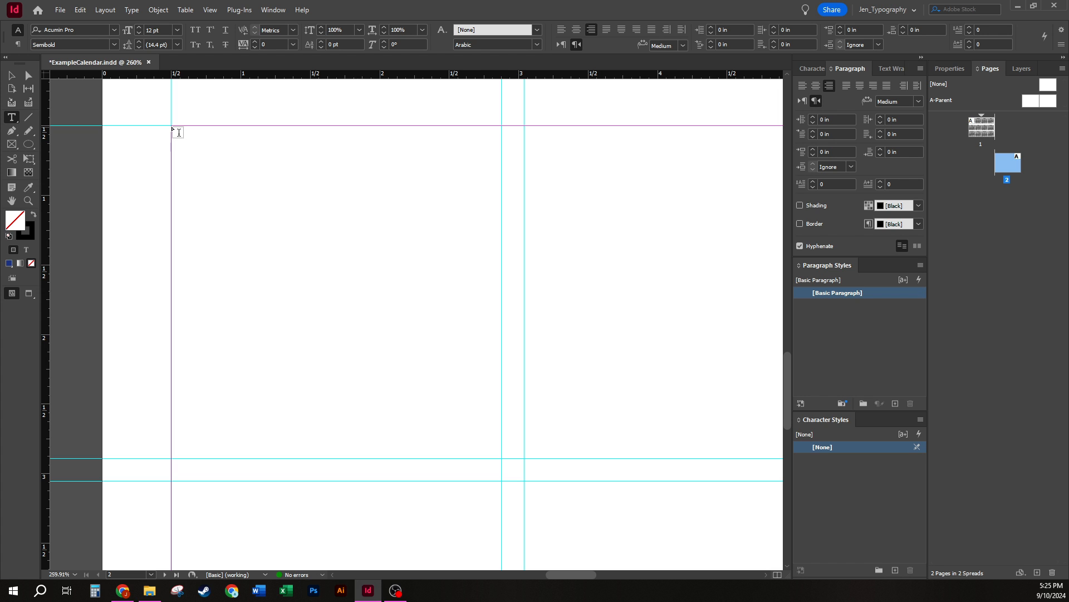
pyautogui.moveTo(171, 126); pyautogui.dragTo(503, 458)
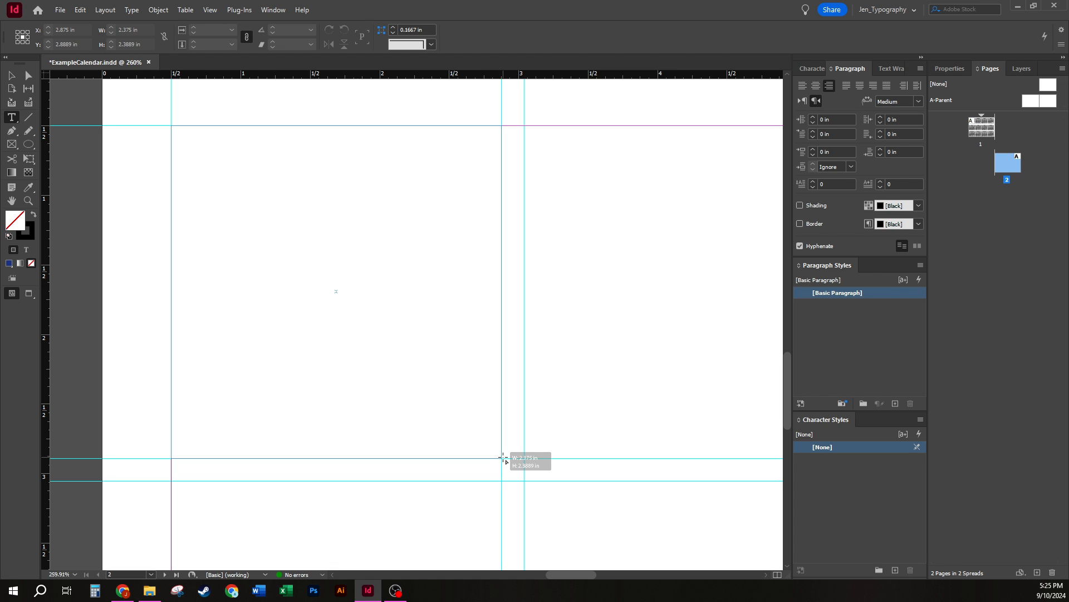
pyautogui.moveTo(502, 457); pyautogui.dragTo(502, 458)
# Split the text frame being drawn into two columns of frames, trying out more and fewer columns.
pyautogui.press('Right')
pyautogui.press('Right')
pyautogui.press('Right')
pyautogui.moveTo(502, 459); pyautogui.dragTo(502, 459)
pyautogui.press('Left')
pyautogui.press('Left')
pyautogui.press('Left')
pyautogui.press('Right')
pyautogui.press('Right')
pyautogui.press('Right')
pyautogui.press('Left')
pyautogui.press('Left')
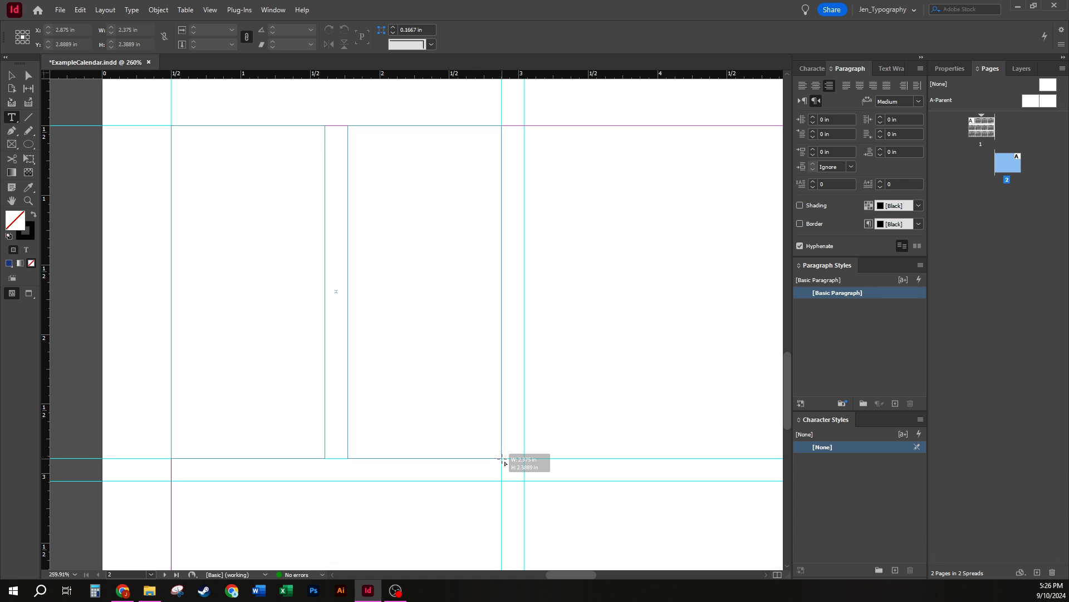
# Increase the frame grid being drawn to seven columns.
pyautogui.press('Right')
pyautogui.press('Right')
pyautogui.press('Right')
pyautogui.press('Right')
pyautogui.press('Right')
pyautogui.moveTo(501, 458); pyautogui.dragTo(501, 457)
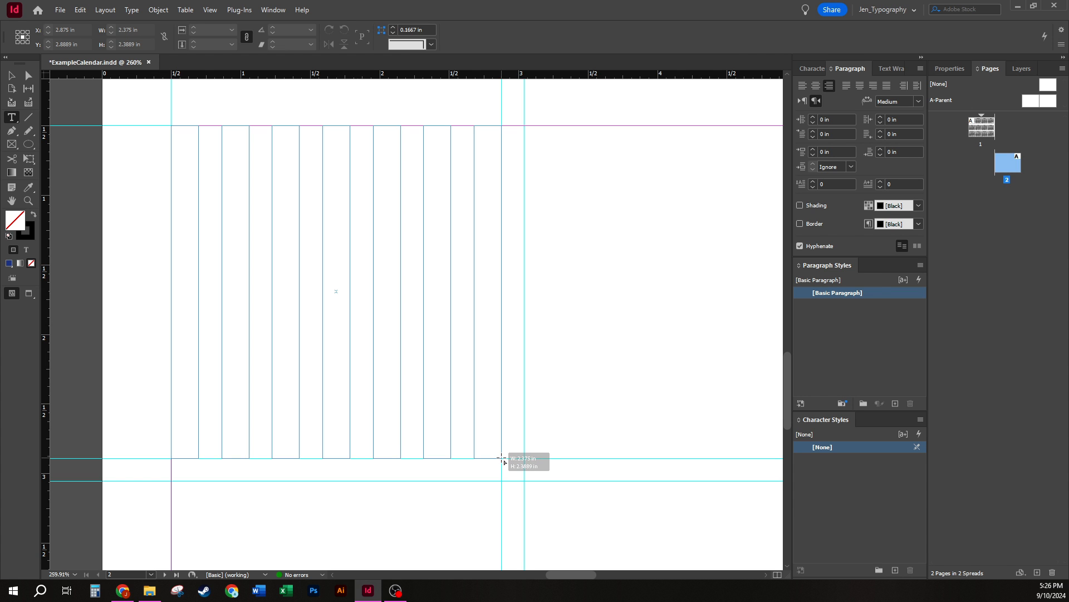
# Change the frame grid being drawn to eight columns and three rows.
pyautogui.moveTo(501, 458)
pyautogui.mouseDown()
pyautogui.moveTo(449, 404)
pyautogui.moveTo(501, 460)
pyautogui.mouseUp()
pyautogui.press('Left')
pyautogui.press('Left')
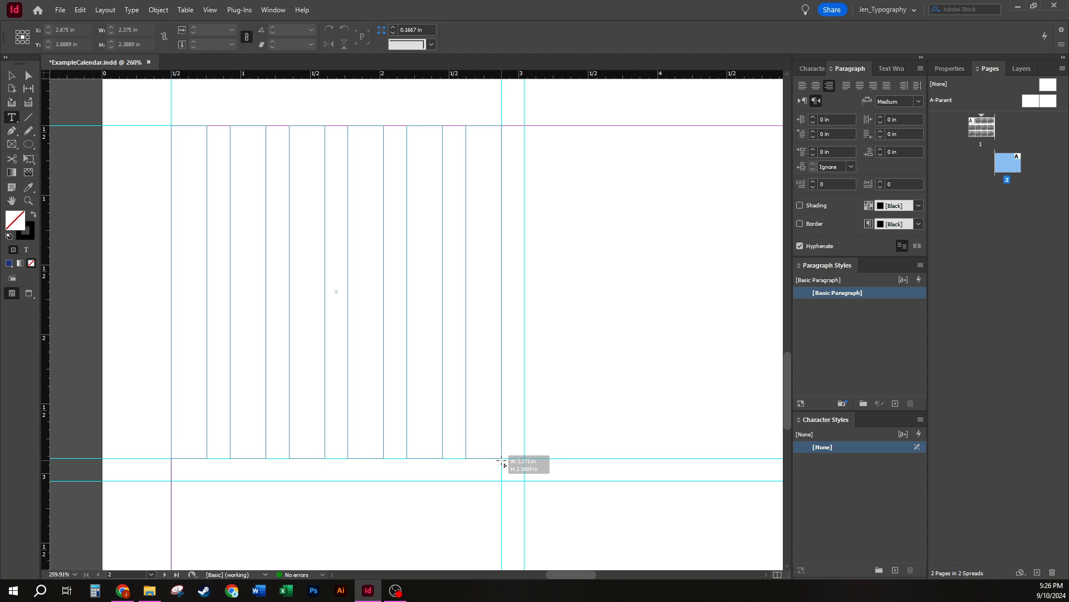
pyautogui.press('Right')
pyautogui.press('Right')
pyautogui.press('Right')
pyautogui.press('Up')
pyautogui.press('Up')
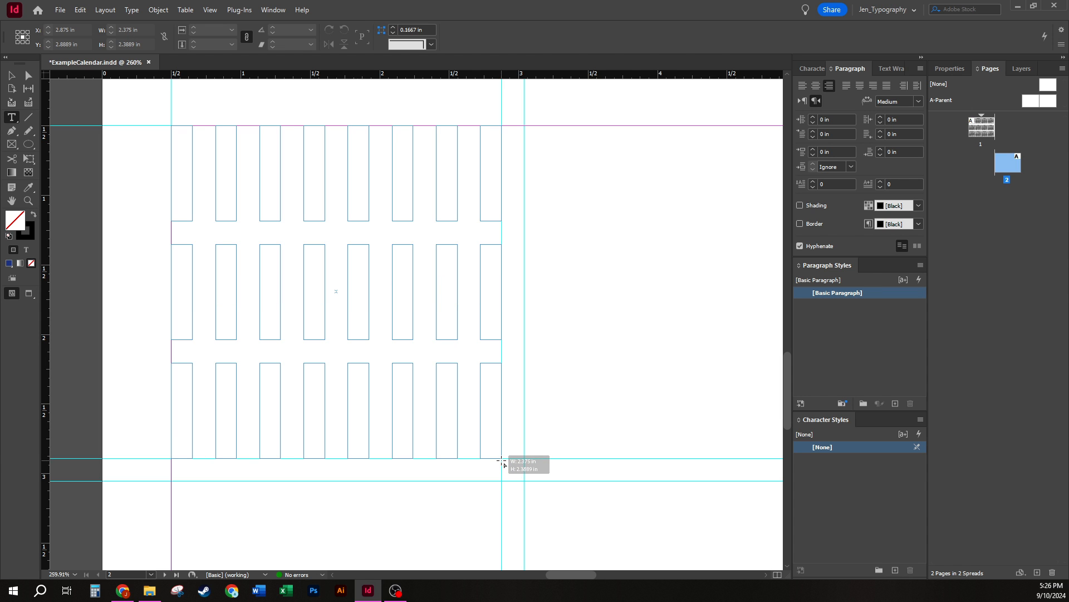
# Reduce the frame grid being drawn to seven columns and two rows.
pyautogui.press('Down')
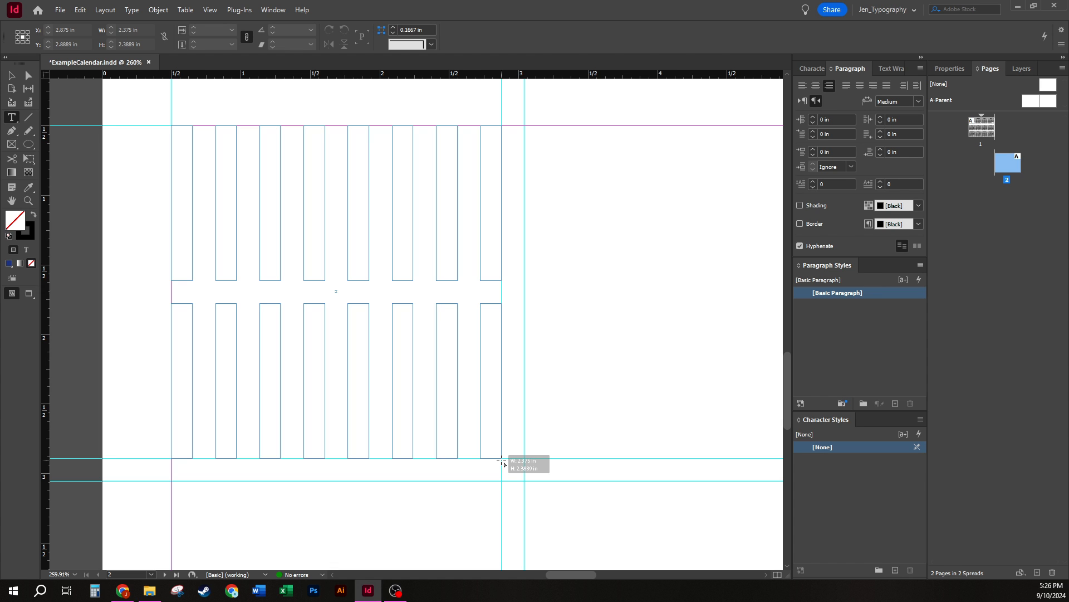
pyautogui.moveTo(501, 461); pyautogui.dragTo(502, 460)
pyautogui.moveTo(502, 460); pyautogui.dragTo(502, 461)
pyautogui.press('Left')
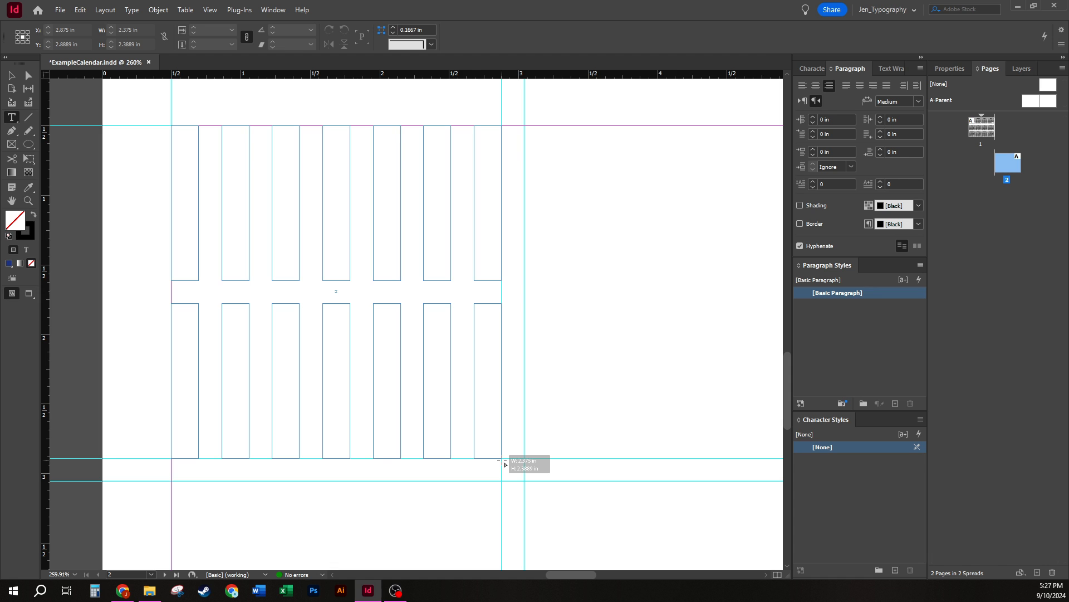
# Increase the frame grid being drawn to seven rows.
pyautogui.press('Up')
pyautogui.press('Up')
pyautogui.press('Up')
pyautogui.press('Up')
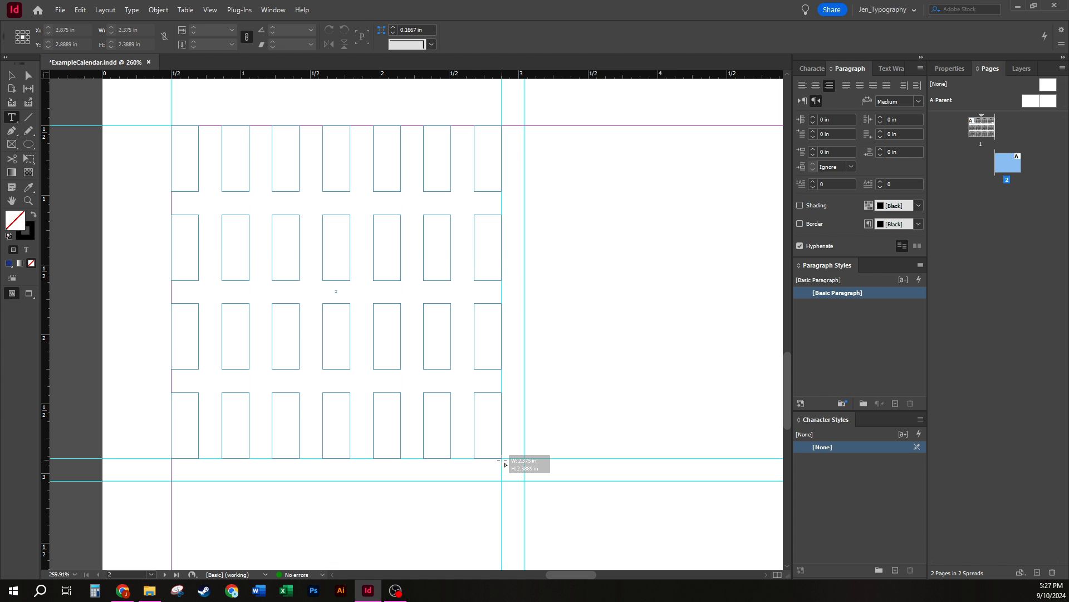
pyautogui.press('Up')
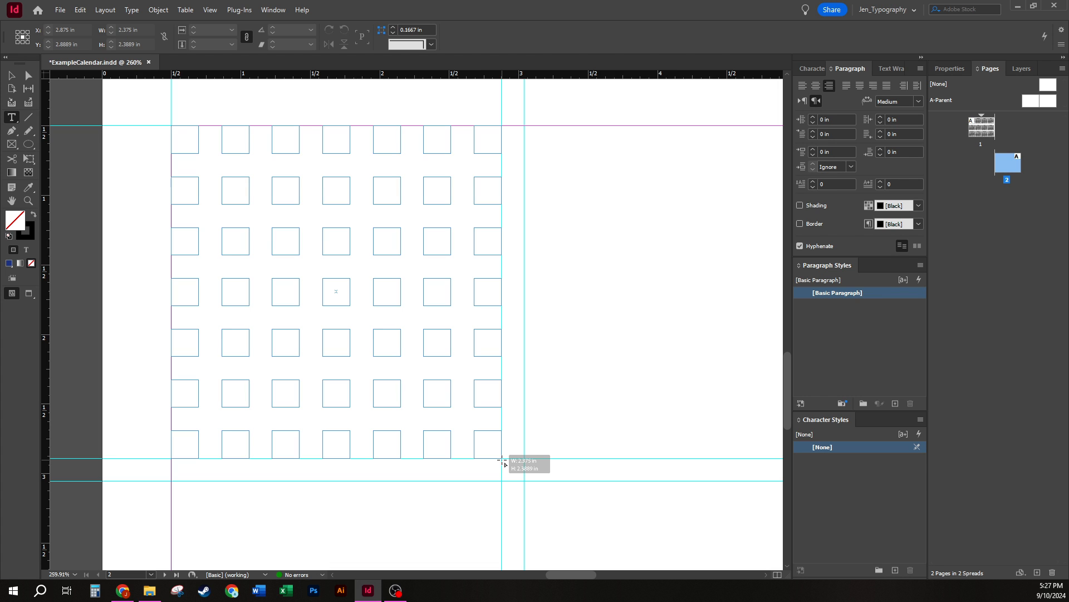
# Widen the gaps between the columns of the frame grid being drawn.
pyautogui.moveTo(501, 460); pyautogui.dragTo(501, 461)
pyautogui.hotkey('ctrl', 'Right')
pyautogui.hotkey('ctrl', 'Right')
pyautogui.hotkey('ctrl', 'Right')
pyautogui.hotkey('ctrl', 'Right')
pyautogui.hotkey('ctrl', 'Right')
pyautogui.hotkey('ctrl', 'Right')
pyautogui.hotkey('ctrl', 'Right')
pyautogui.hotkey('ctrl', 'Right')
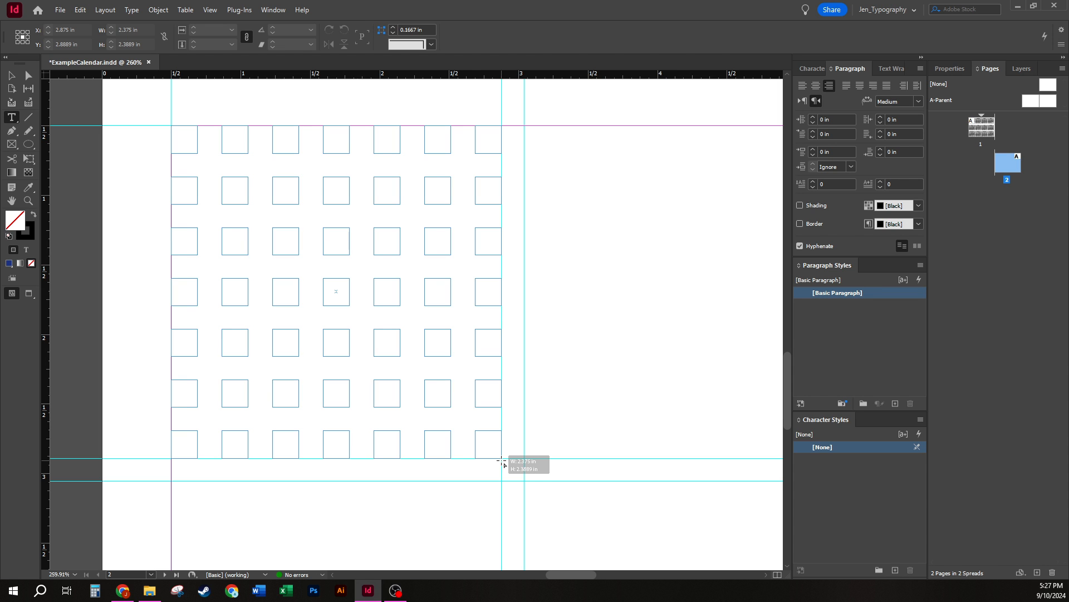
pyautogui.hotkey('ctrl', 'Right')
pyautogui.hotkey('ctrl', 'Right')
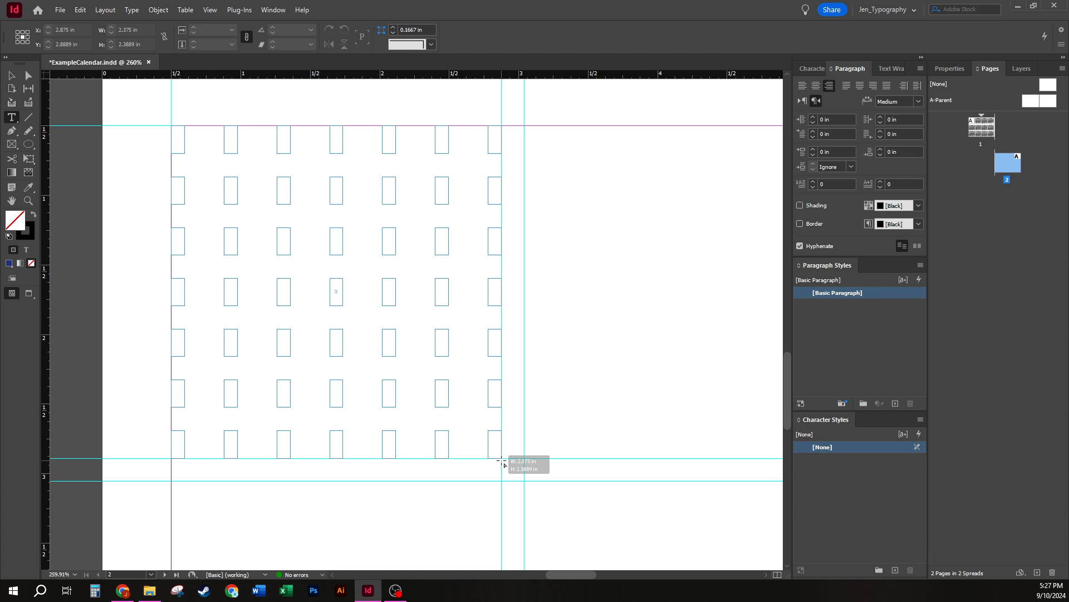
# Close the gaps between the columns of the frame grid completely, so neighbouring frames touch side by side.
pyautogui.hotkey('ctrl', 'Left')
pyautogui.hotkey('ctrl', 'Left')
pyautogui.hotkey('ctrl', 'Left')
pyautogui.hotkey('ctrl', 'Left')
pyautogui.hotkey('ctrl', 'Left')
pyautogui.hotkey('ctrl', 'Left')
pyautogui.hotkey('ctrl', 'Left')
pyautogui.hotkey('ctrl', 'Left')
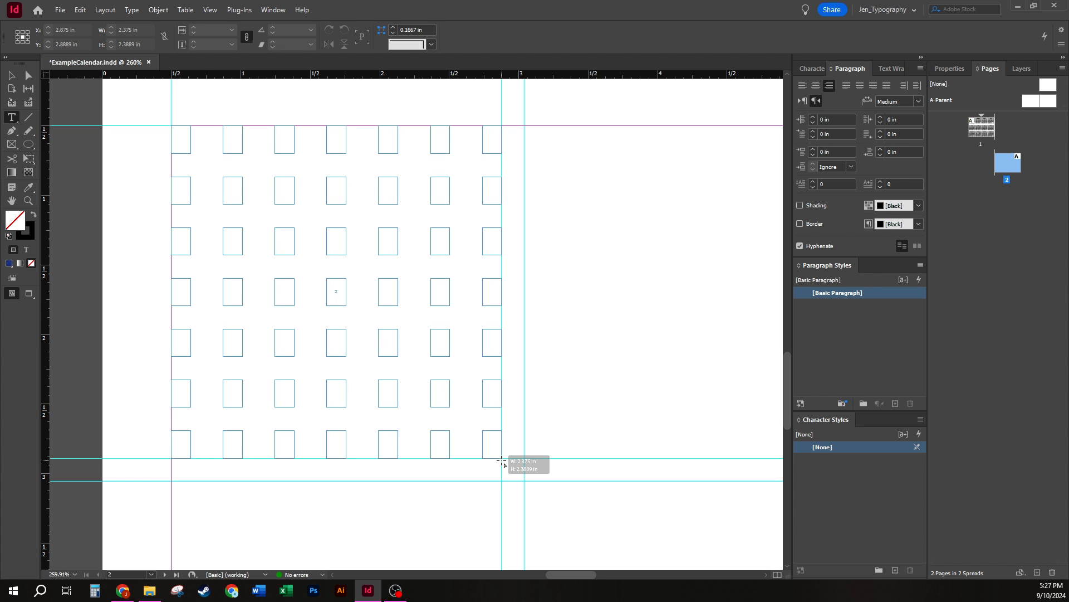
pyautogui.hotkey('ctrl', 'Left')
pyautogui.hotkey('ctrl', 'Left')
pyautogui.hotkey('ctrl', 'Left')
pyautogui.hotkey('ctrl', 'Left')
pyautogui.hotkey('ctrl', 'Left')
pyautogui.hotkey('ctrl', 'Left')
pyautogui.hotkey('ctrl', 'Left')
pyautogui.hotkey('ctrl', 'Left')
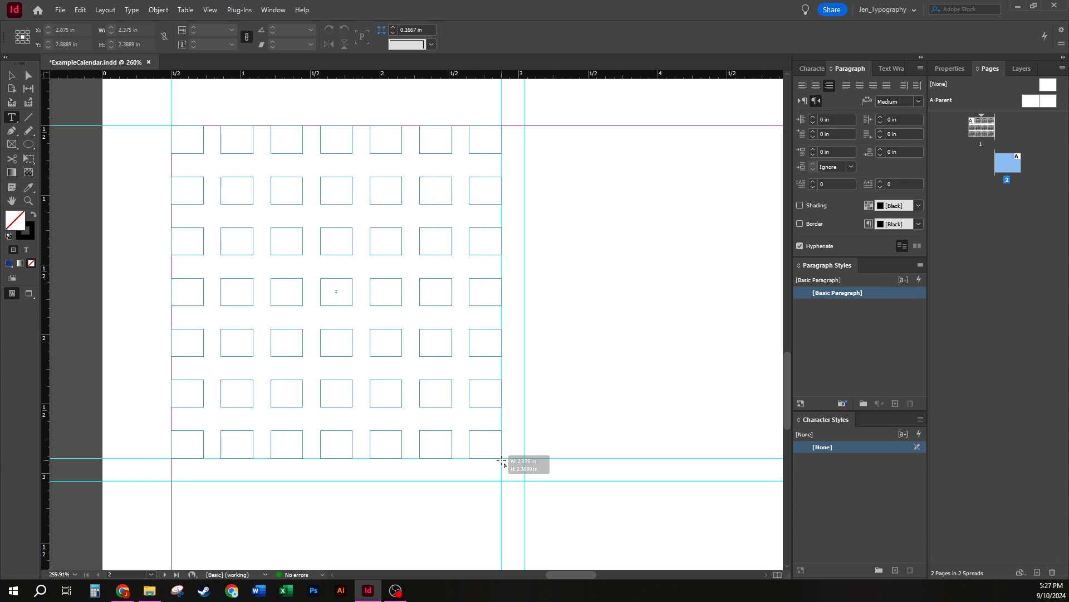
pyautogui.hotkey('ctrl', 'Left')
pyautogui.hotkey('ctrl', 'Left')
pyautogui.hotkey('ctrl', 'Left')
pyautogui.hotkey('ctrl', 'Left')
pyautogui.hotkey('ctrl', 'Left')
pyautogui.hotkey('ctrl', 'Left')
pyautogui.hotkey('ctrl', 'Left')
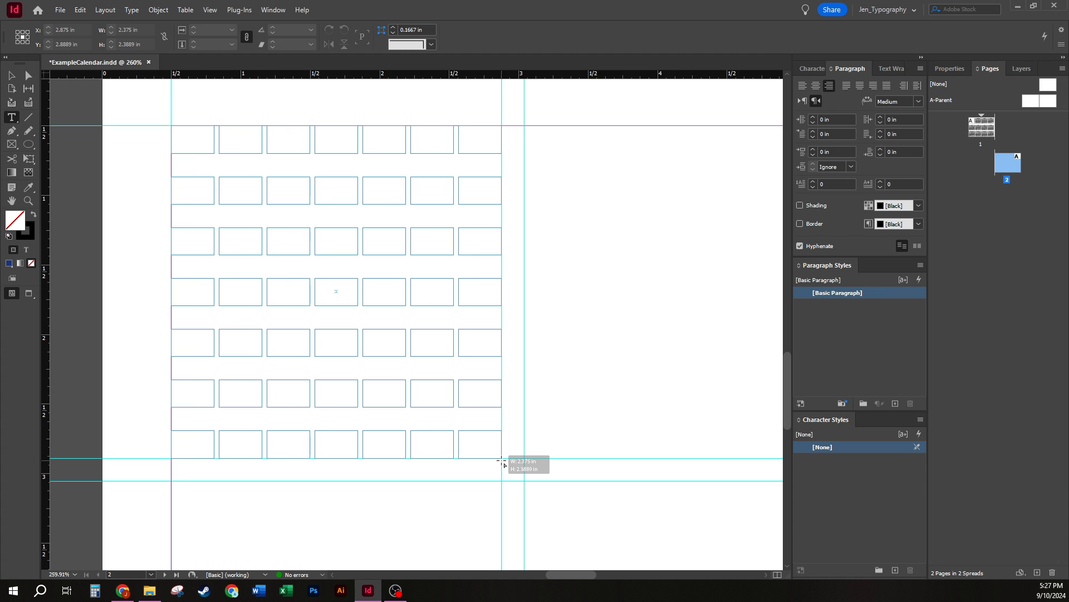
pyautogui.hotkey('ctrl', 'Left')
pyautogui.hotkey('ctrl', 'Left')
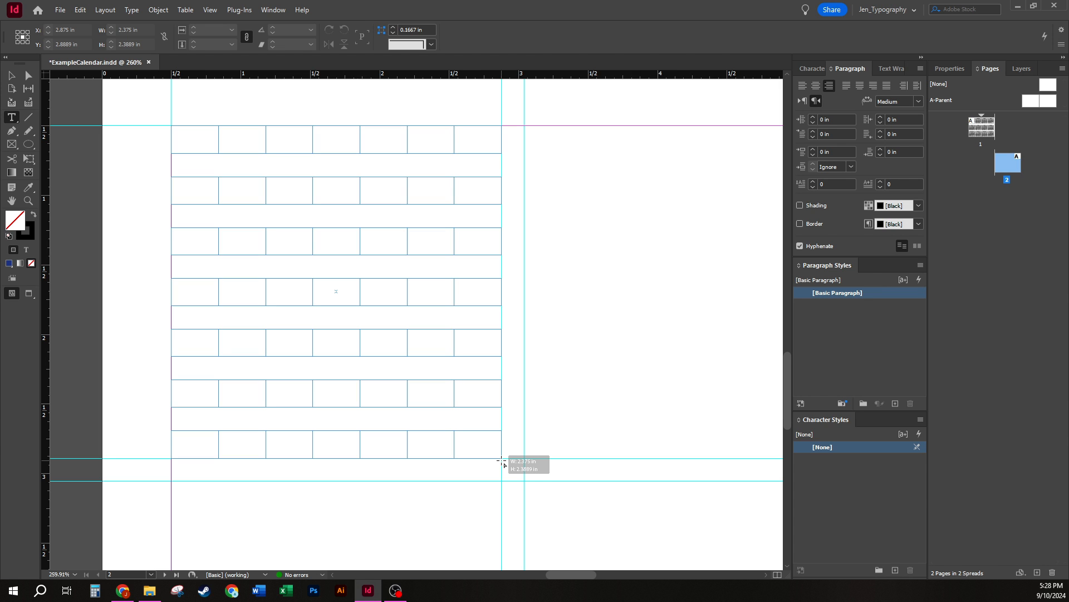
# Widen the gaps between the rows of the frame grid being drawn.
pyautogui.hotkey('ctrl', 'Up')
pyautogui.hotkey('ctrl', 'Up')
pyautogui.hotkey('ctrl', 'Up')
pyautogui.hotkey('ctrl', 'Up')
pyautogui.hotkey('ctrl', 'Up')
pyautogui.hotkey('ctrl', 'Up')
pyautogui.hotkey('ctrl', 'Up')
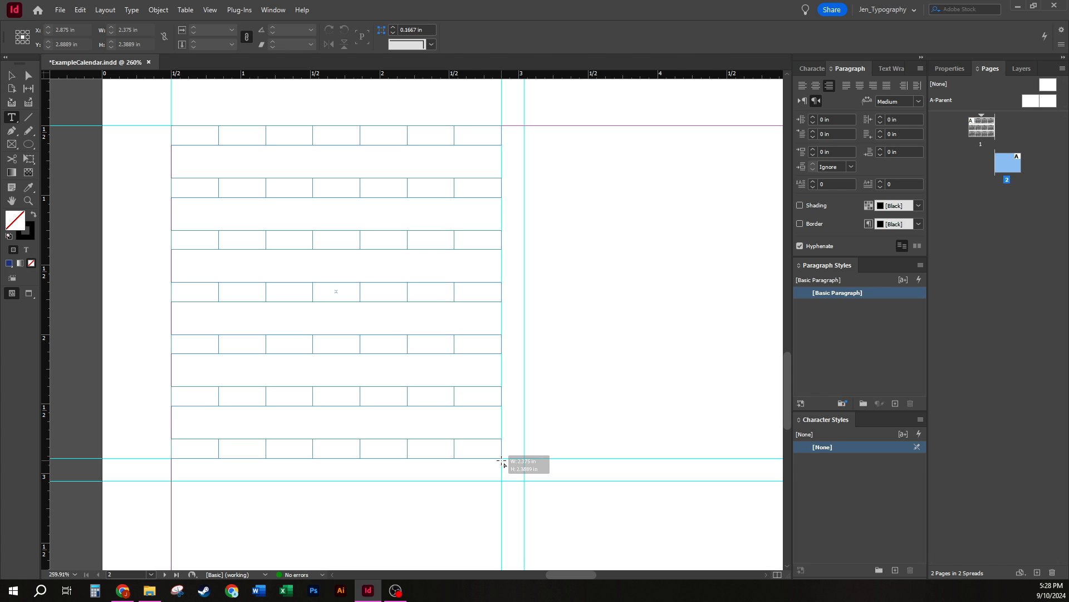
# Close the gaps between the rows completely and finish drawing the seven-by-seven grid of threaded text frames.
pyautogui.hotkey('ctrl', 'Down')
pyautogui.hotkey('ctrl', 'Down')
pyautogui.hotkey('ctrl', 'Down')
pyautogui.hotkey('ctrl', 'Down')
pyautogui.hotkey('ctrl', 'Down')
pyautogui.hotkey('ctrl', 'Down')
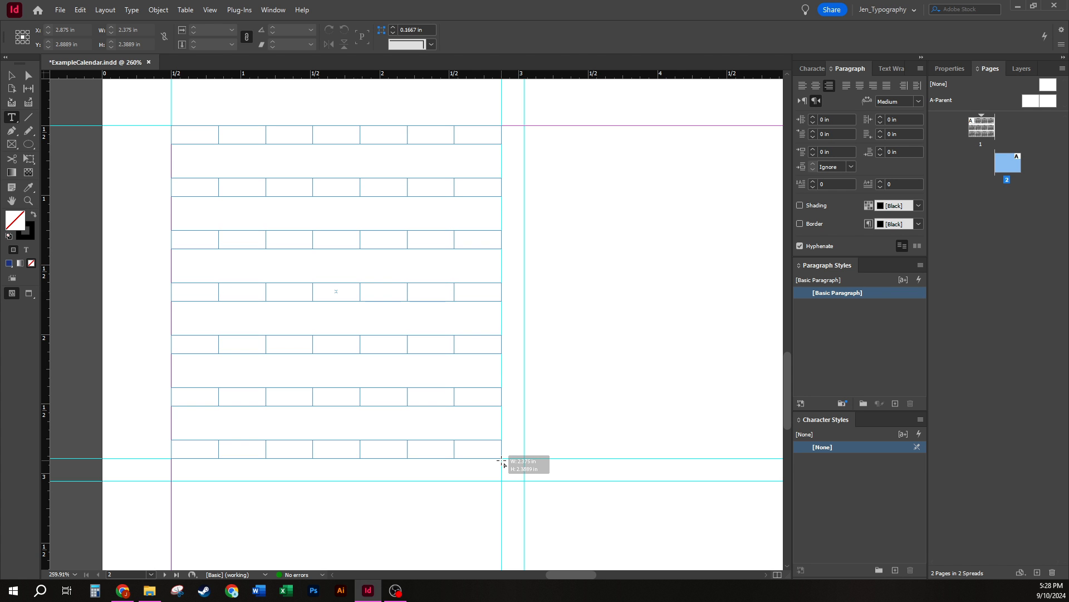
pyautogui.hotkey('ctrl', 'Down')
pyautogui.hotkey('ctrl', 'Down')
pyautogui.hotkey('ctrl', 'Down')
pyautogui.hotkey('ctrl', 'Down')
pyautogui.hotkey('ctrl', 'Down')
pyautogui.hotkey('ctrl', 'Down')
pyautogui.hotkey('ctrl', 'Down')
pyautogui.hotkey('ctrl', 'Down')
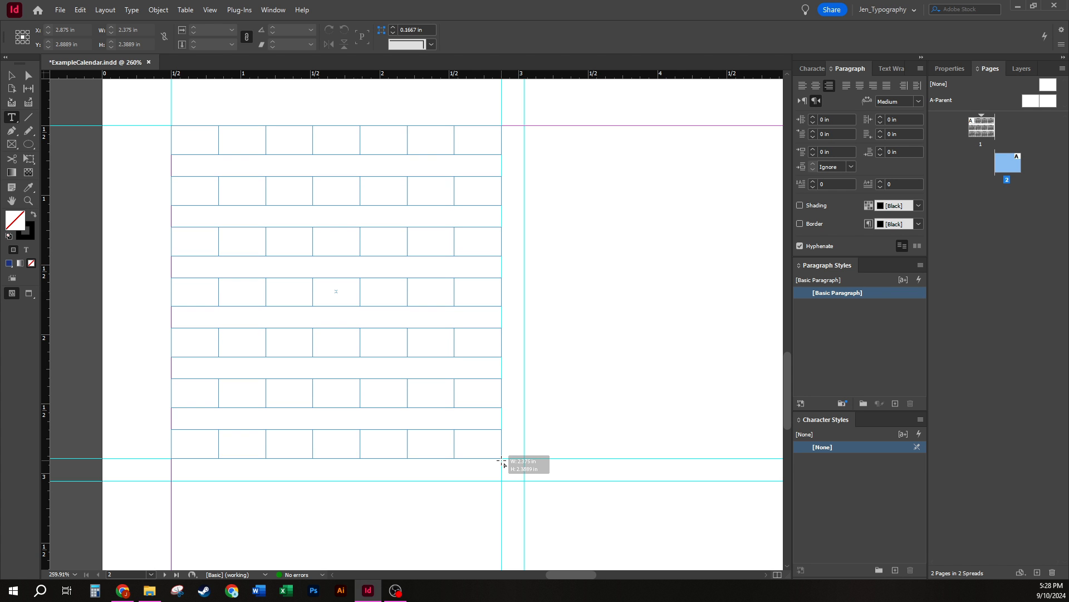
pyautogui.hotkey('ctrl', 'Down')
pyautogui.hotkey('ctrl', 'Down')
pyautogui.hotkey('ctrl', 'Down')
pyautogui.hotkey('ctrl', 'Down')
pyautogui.hotkey('ctrl', 'Down')
pyautogui.hotkey('ctrl', 'Down')
pyautogui.hotkey('ctrl', 'Down')
pyautogui.hotkey('ctrl', 'Down')
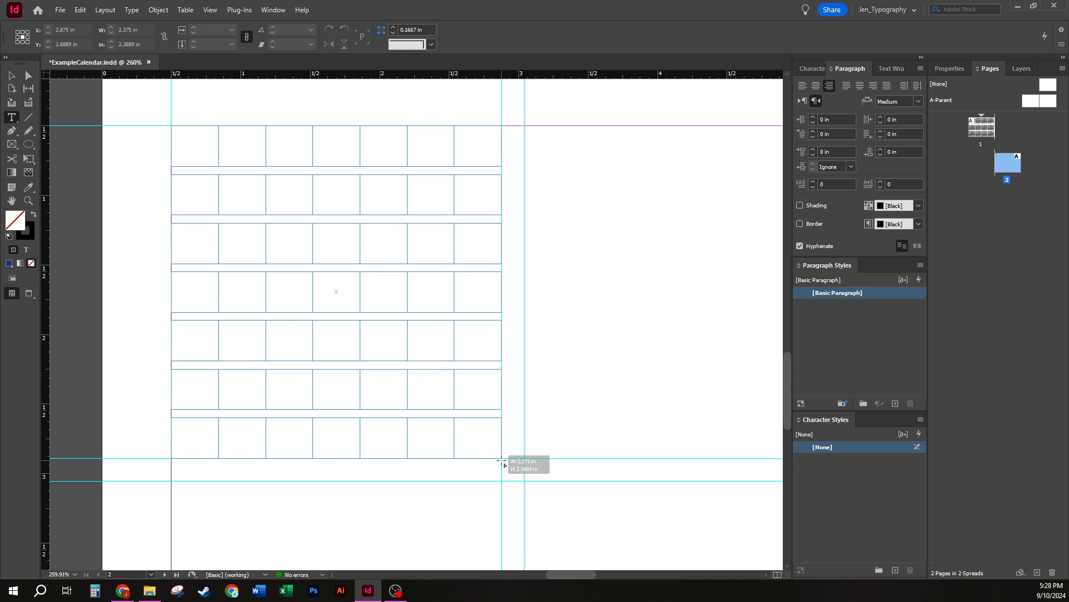
pyautogui.hotkey('ctrl', 'Down')
pyautogui.hotkey('ctrl', 'Down')
pyautogui.hotkey('ctrl', 'Down')
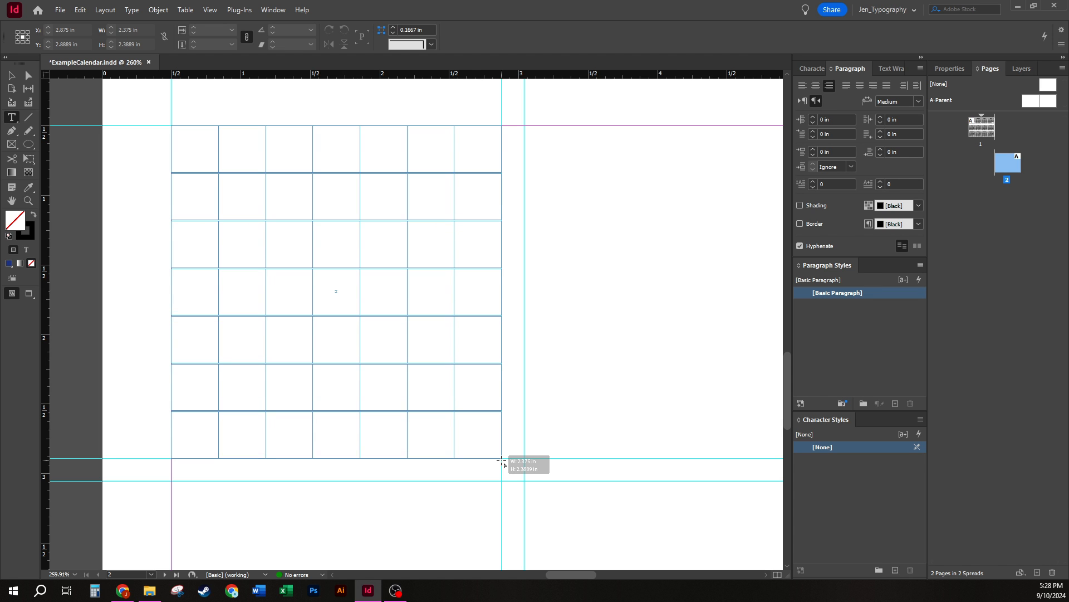
pyautogui.hotkey('ctrl', 'Down')
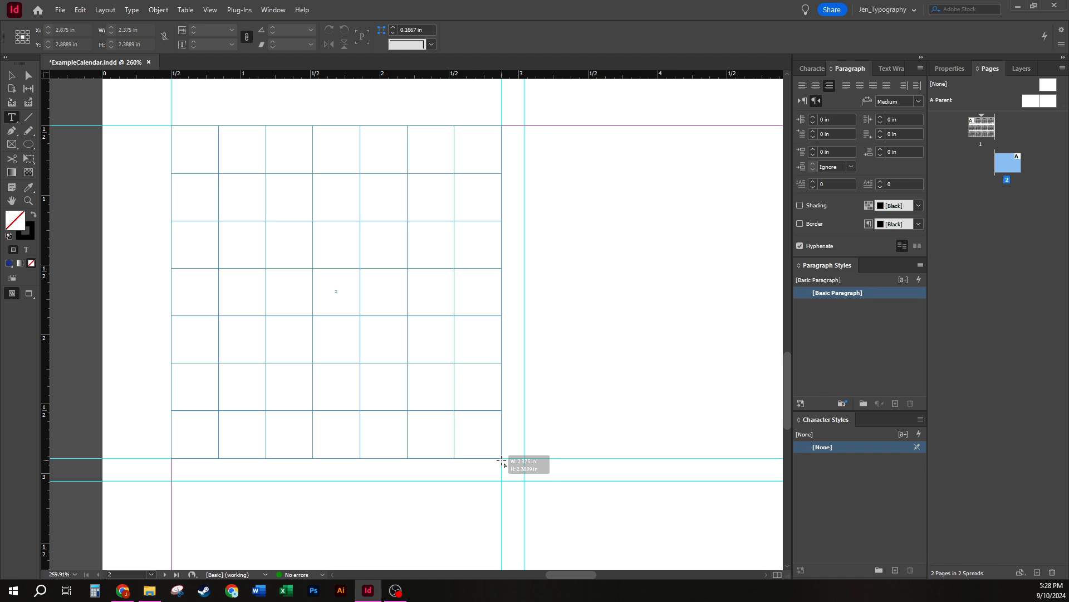
pyautogui.moveTo(500, 460); pyautogui.dragTo(501, 460)
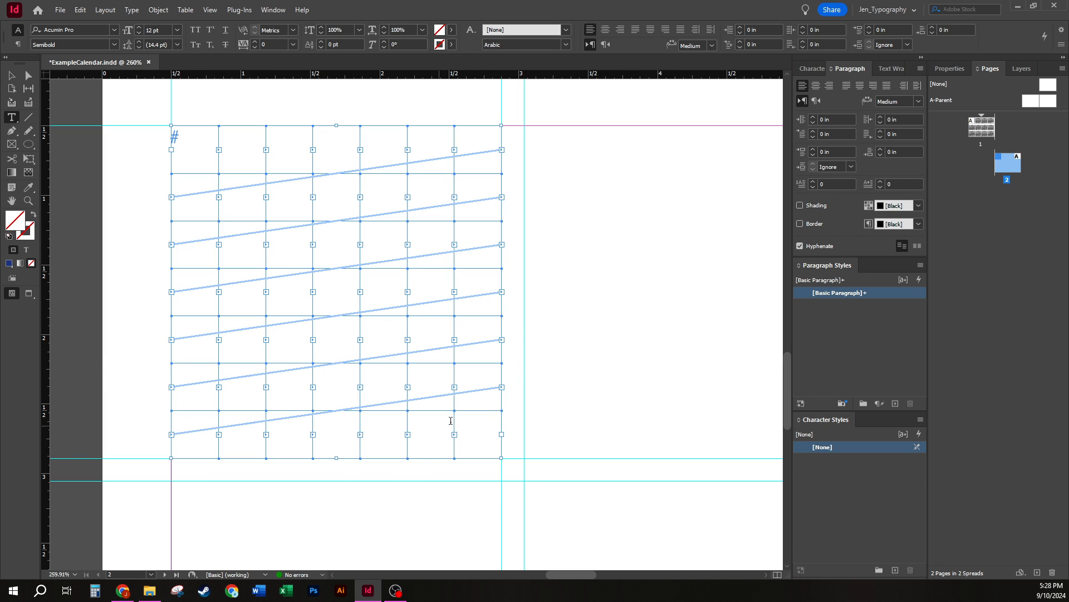
# Delete the six top-row frames of the grid, keeping only the first frame of that row.
pyautogui.click(15, 79)
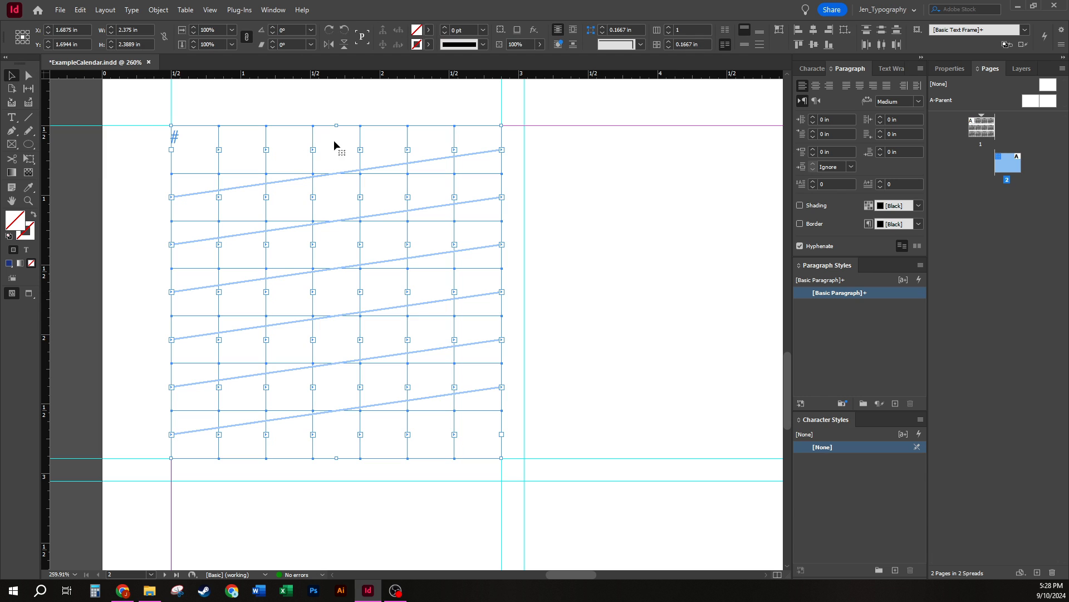
pyautogui.click(305, 118)
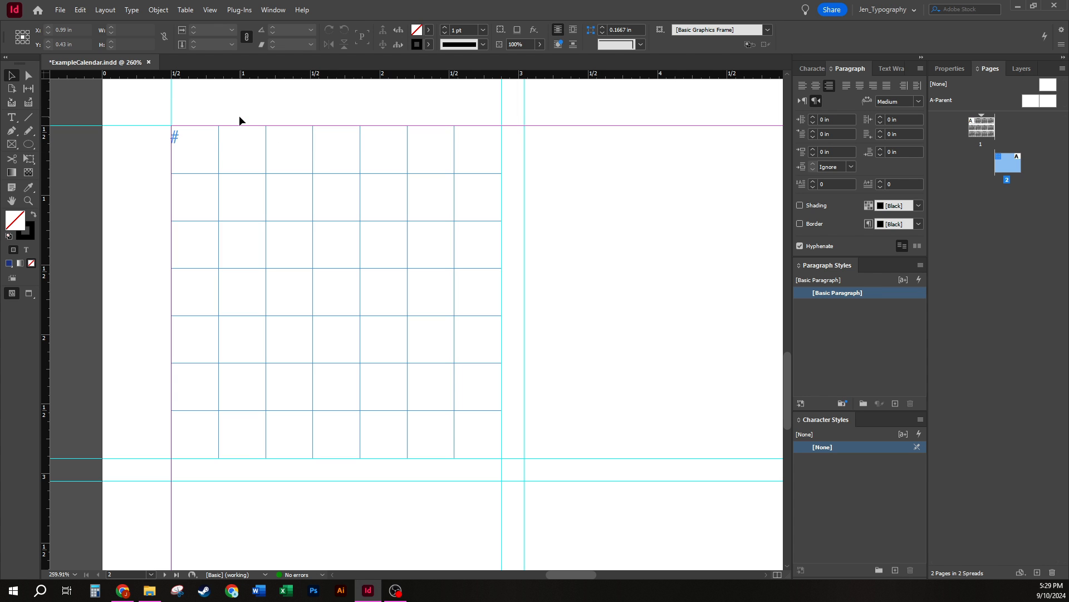
pyautogui.moveTo(239, 115); pyautogui.dragTo(477, 153)
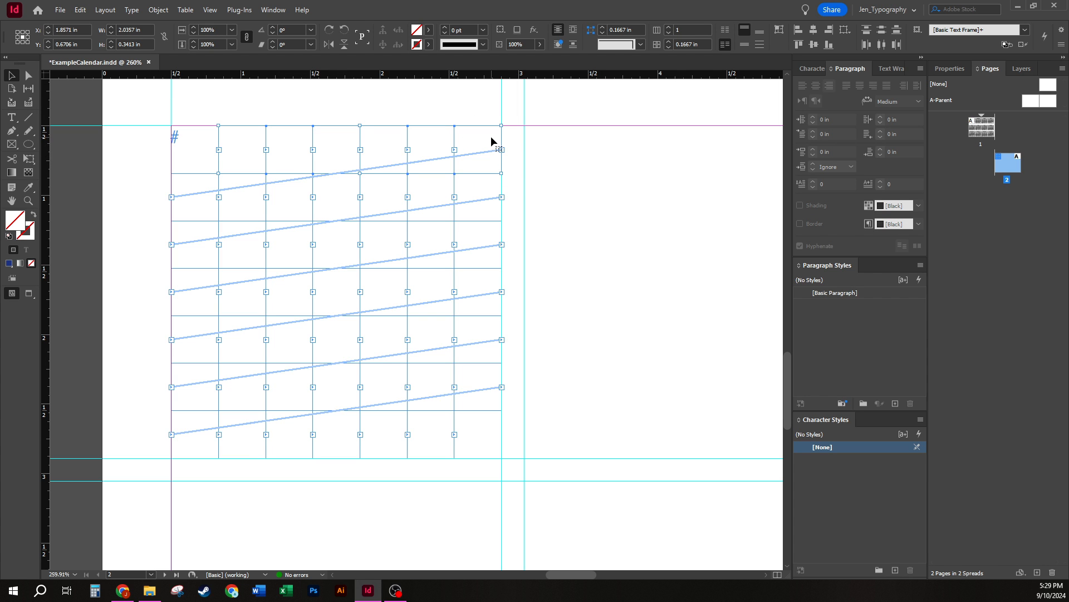
pyautogui.press('Delete')
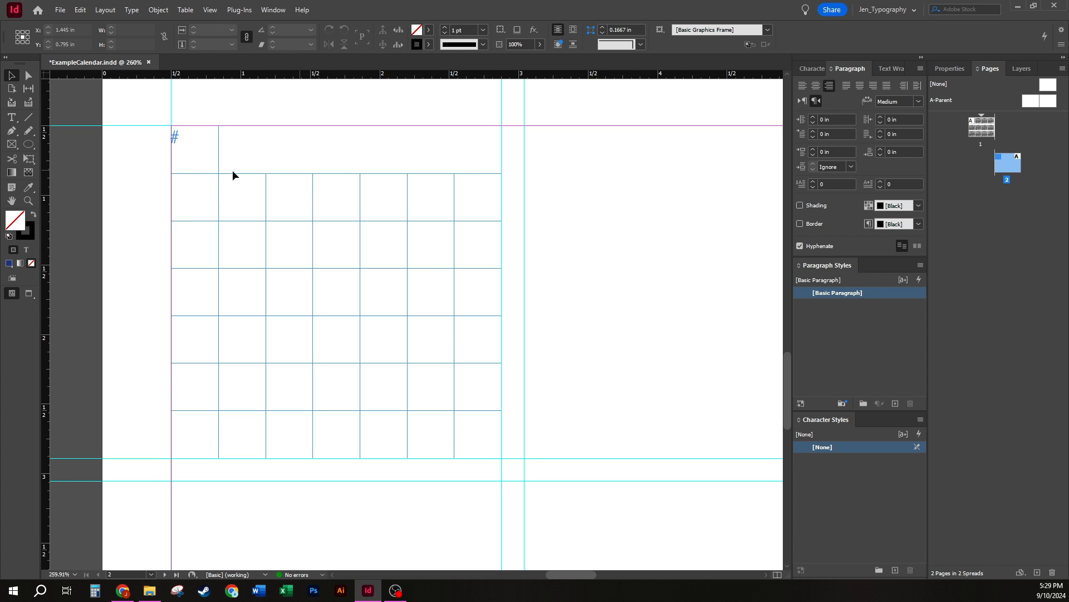
# Widen the remaining top-row frame to 2.375 in so it spans all seven columns as the month header.
pyautogui.click(196, 152)
pyautogui.hotkey('ctrl', 'a')
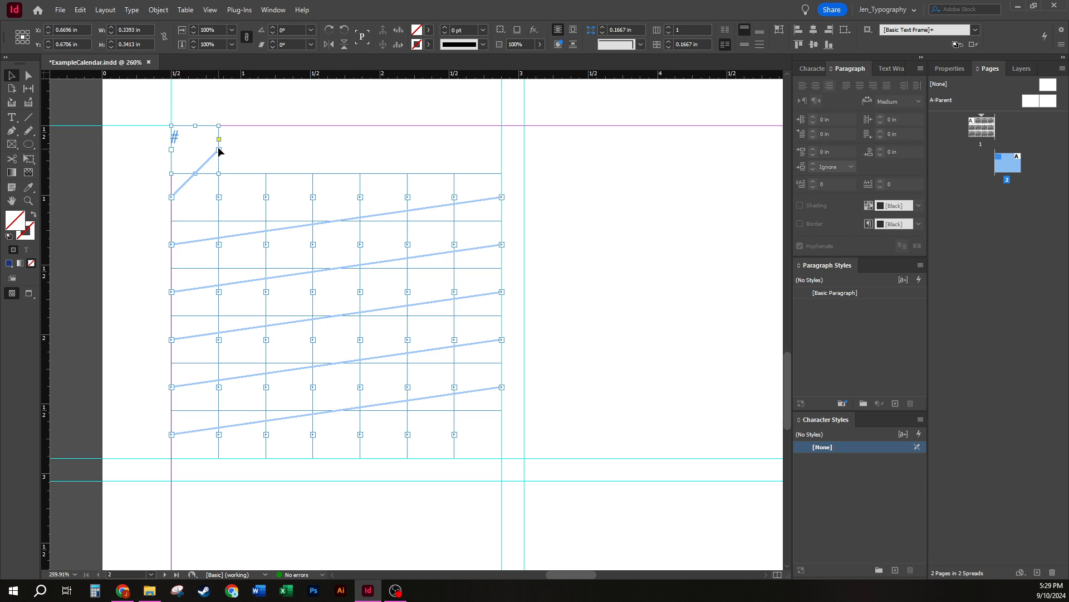
pyautogui.moveTo(218, 150); pyautogui.dragTo(502, 162)
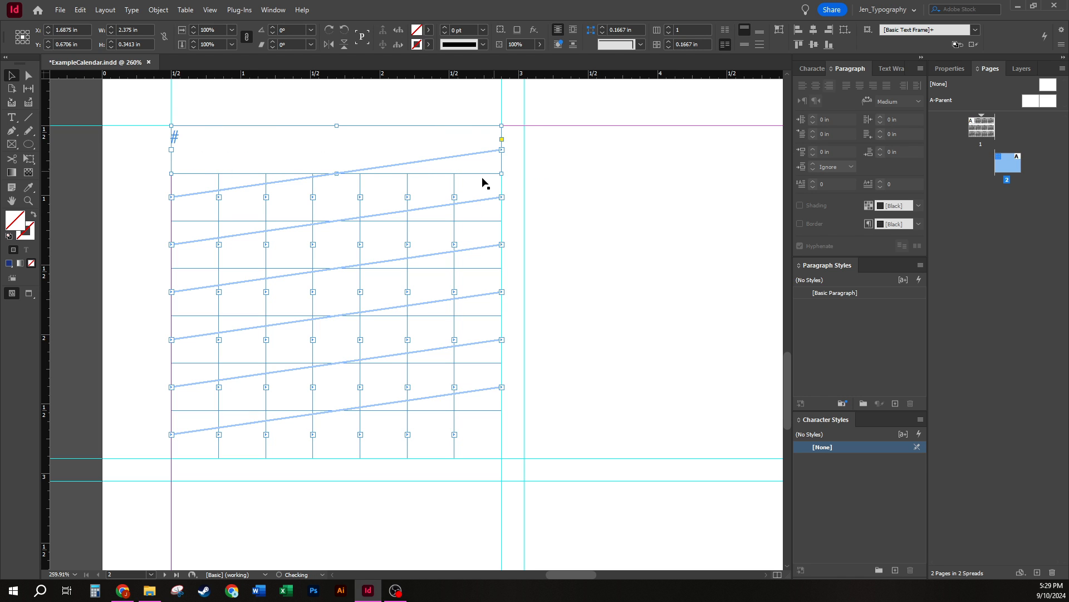
# Break the text thread between the month header frame and the grid frames below, and check both threads.
pyautogui.doubleClick(502, 149)
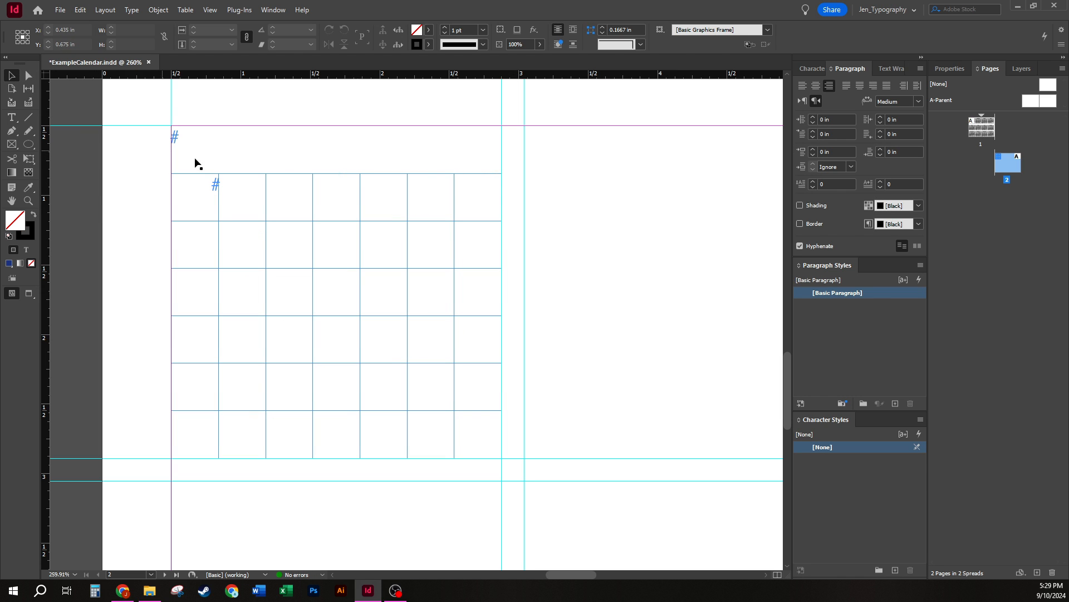
pyautogui.click(177, 161)
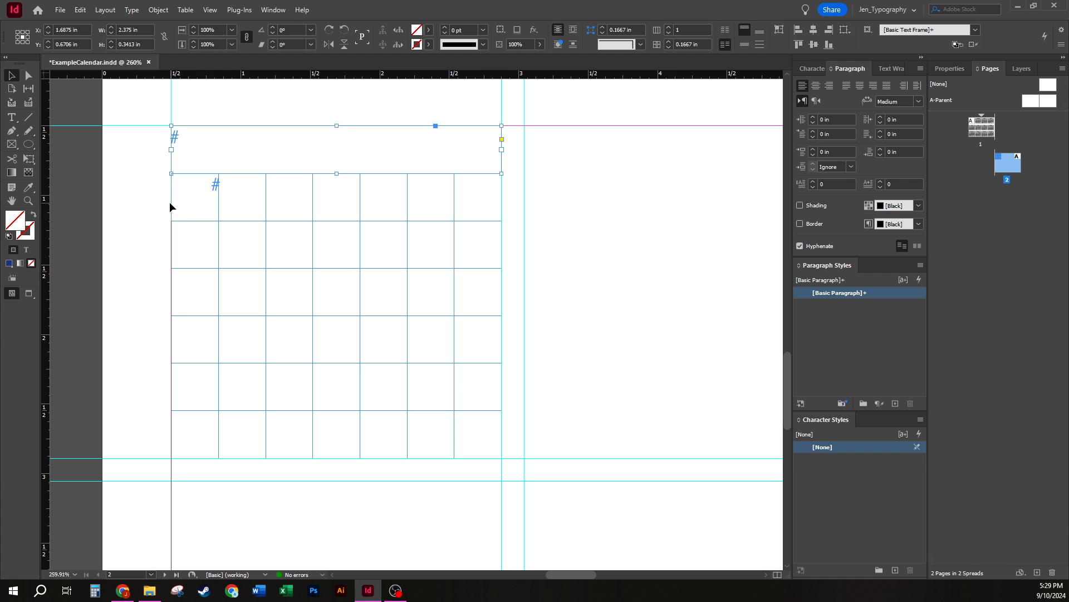
pyautogui.moveTo(121, 161); pyautogui.dragTo(538, 460)
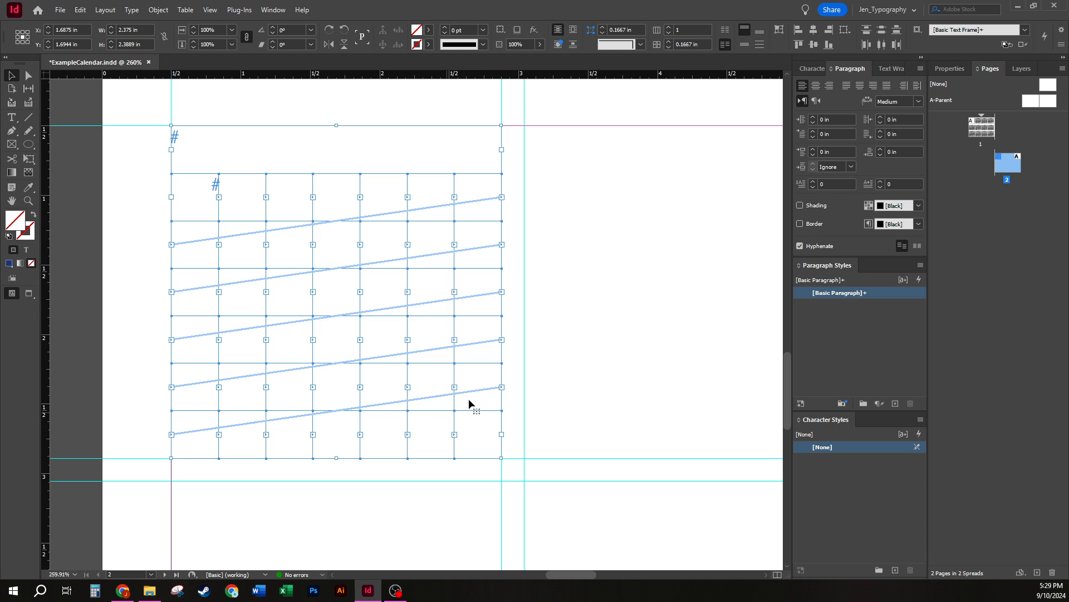
pyautogui.click(633, 169)
pyautogui.click(499, 150)
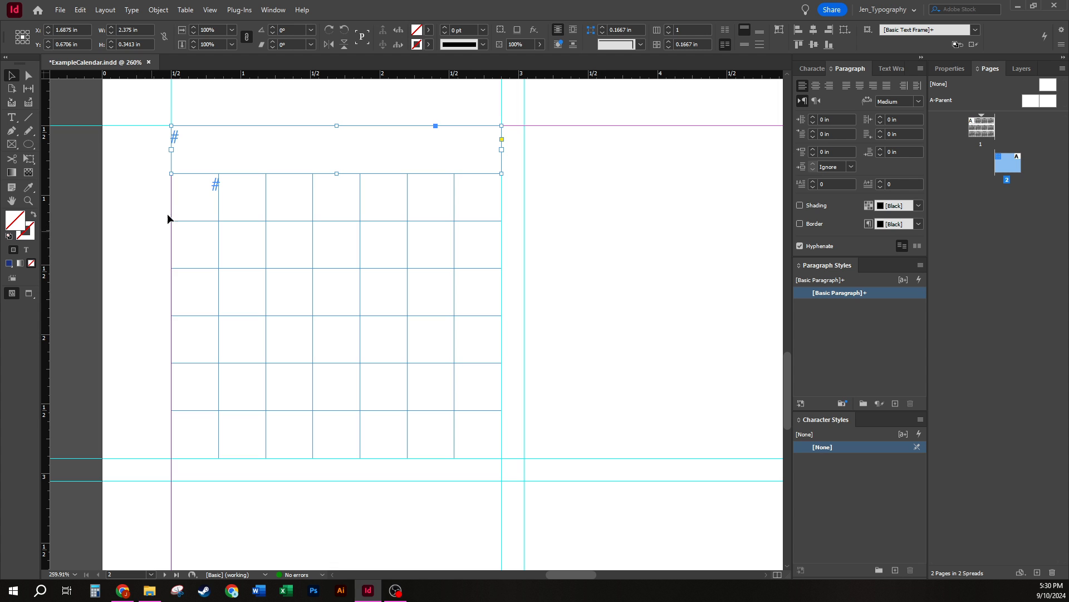
# Enter the month title "January" in the header frame.
pyautogui.doubleClick(261, 146)
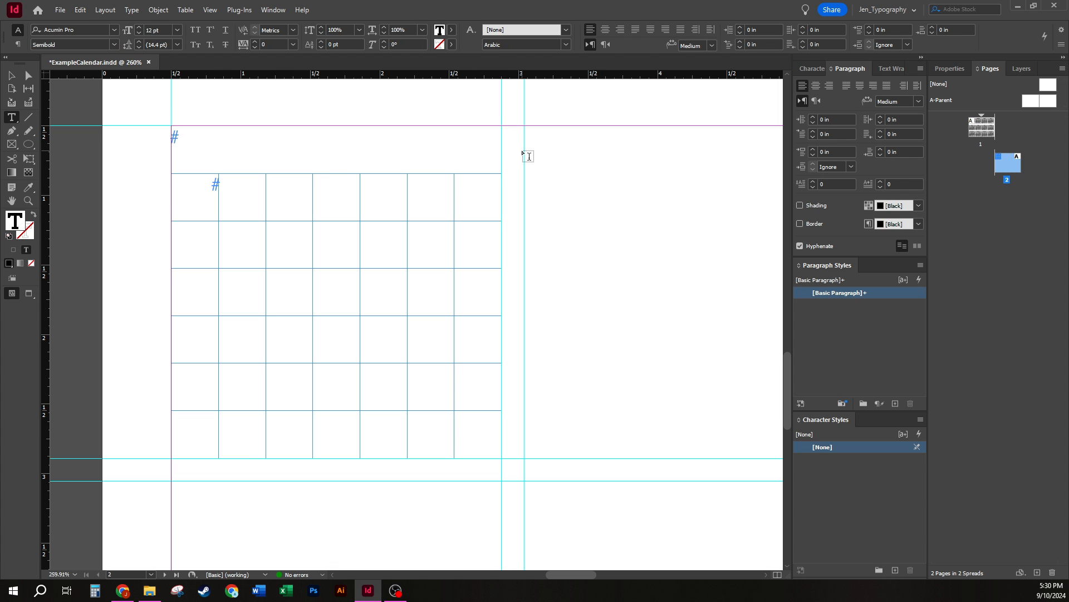
pyautogui.write('Januray')
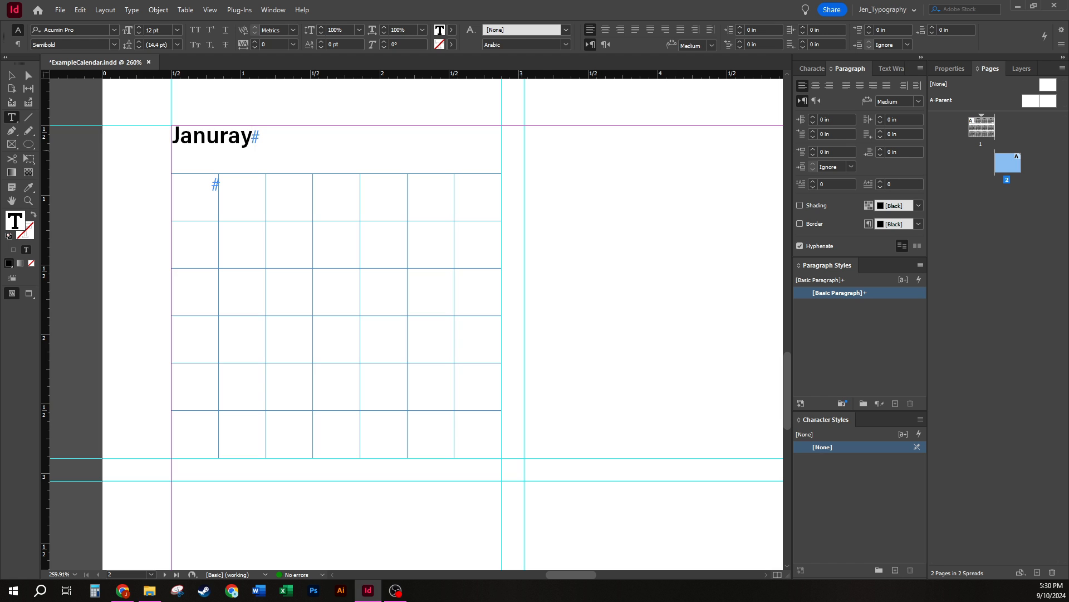
pyautogui.press('BackSpace')
pyautogui.press('BackSpace')
pyautogui.press('BackSpace')
pyautogui.write('ary')
# Format the month title as centred text in all caps with the Black font style.
pyautogui.hotkey('ctrl', 'a')
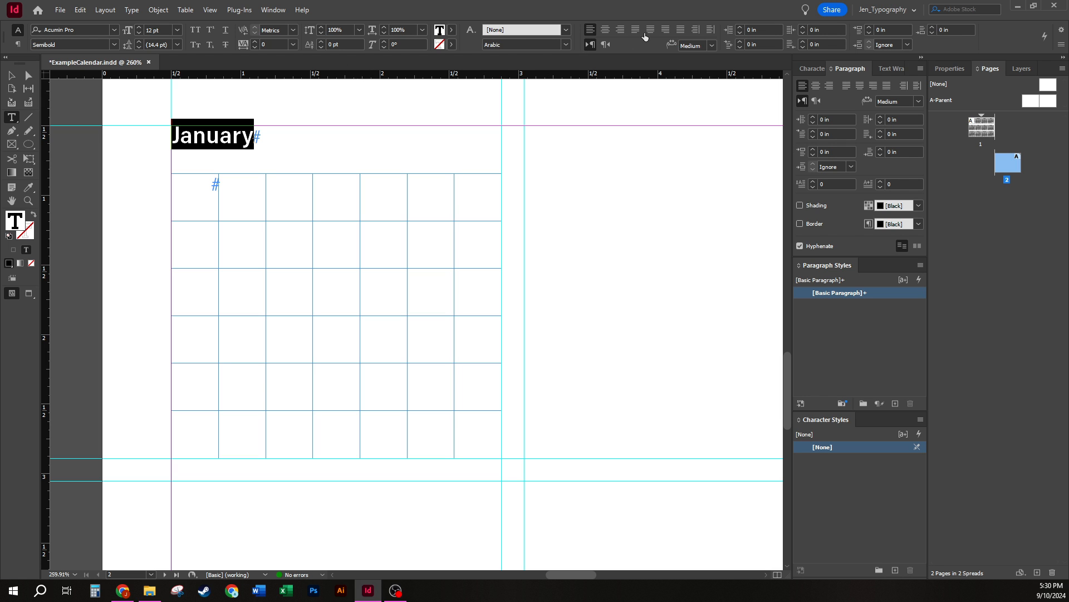
pyautogui.click(605, 30)
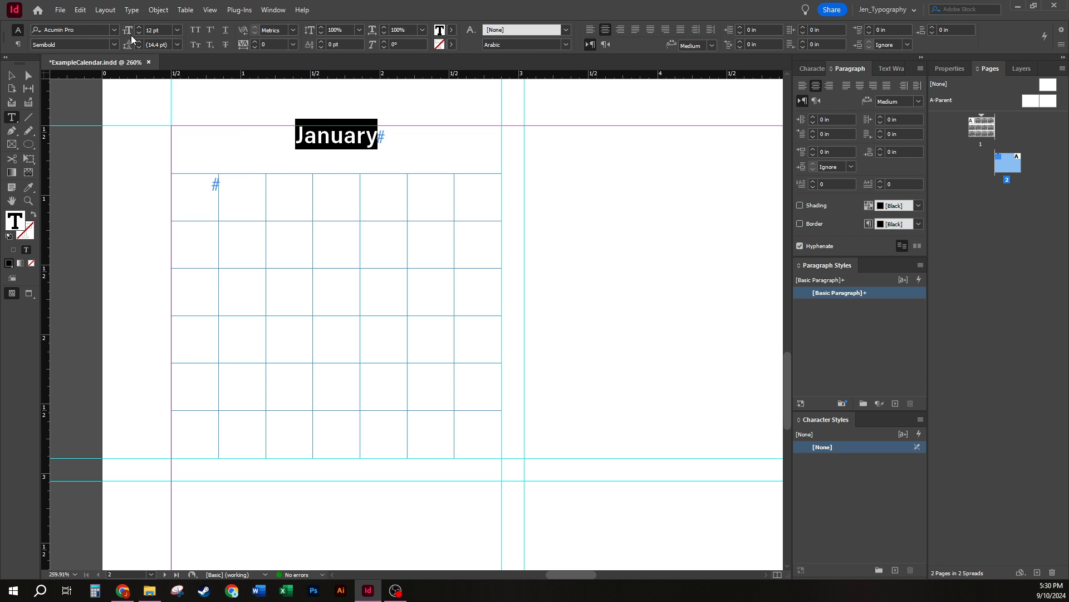
pyautogui.click(113, 45)
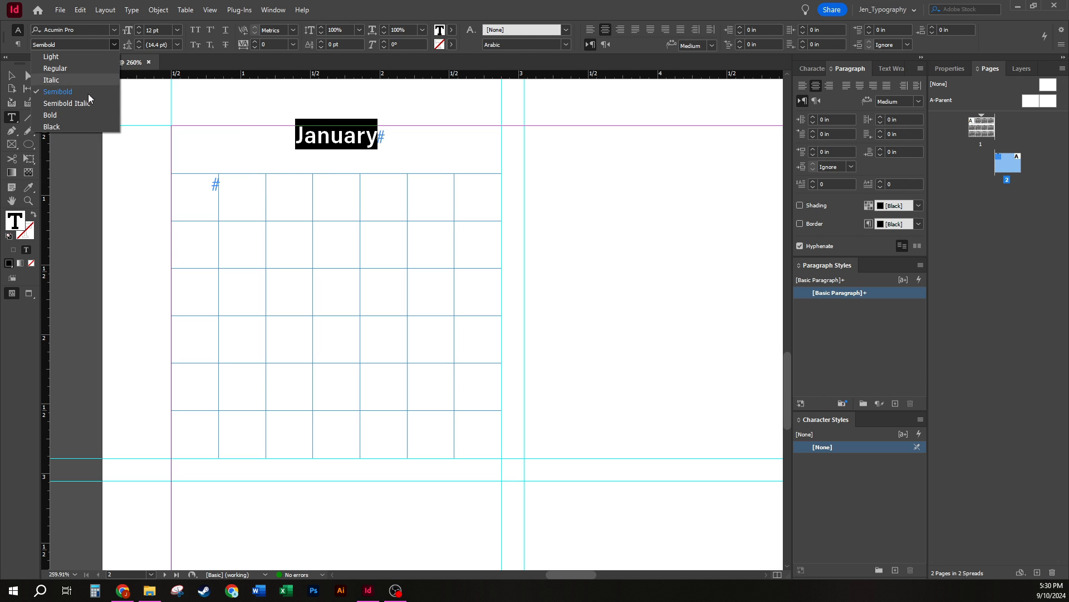
pyautogui.click(81, 127)
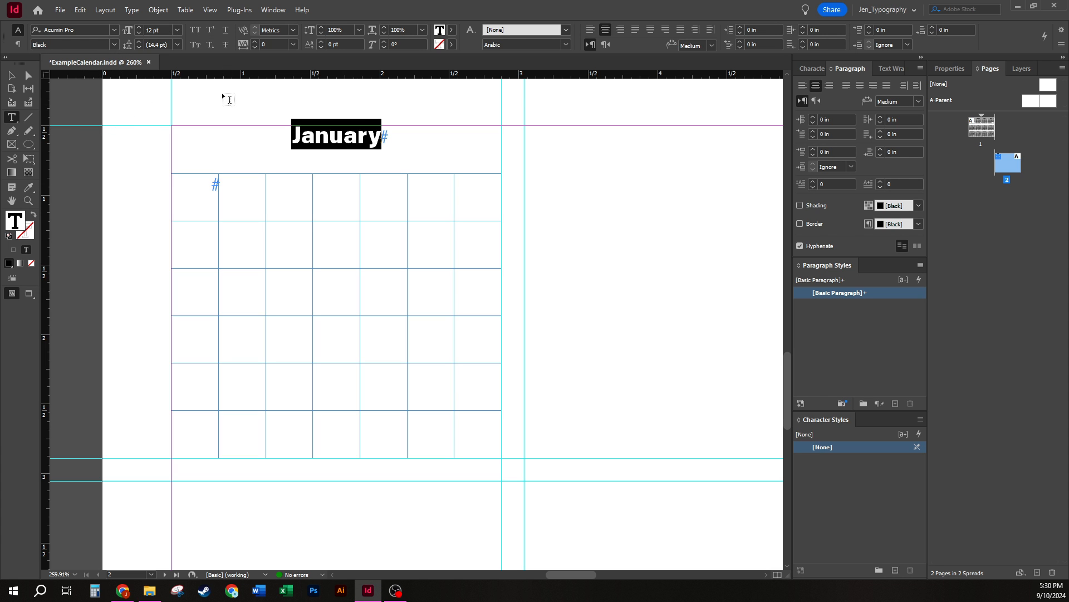
pyautogui.click(195, 30)
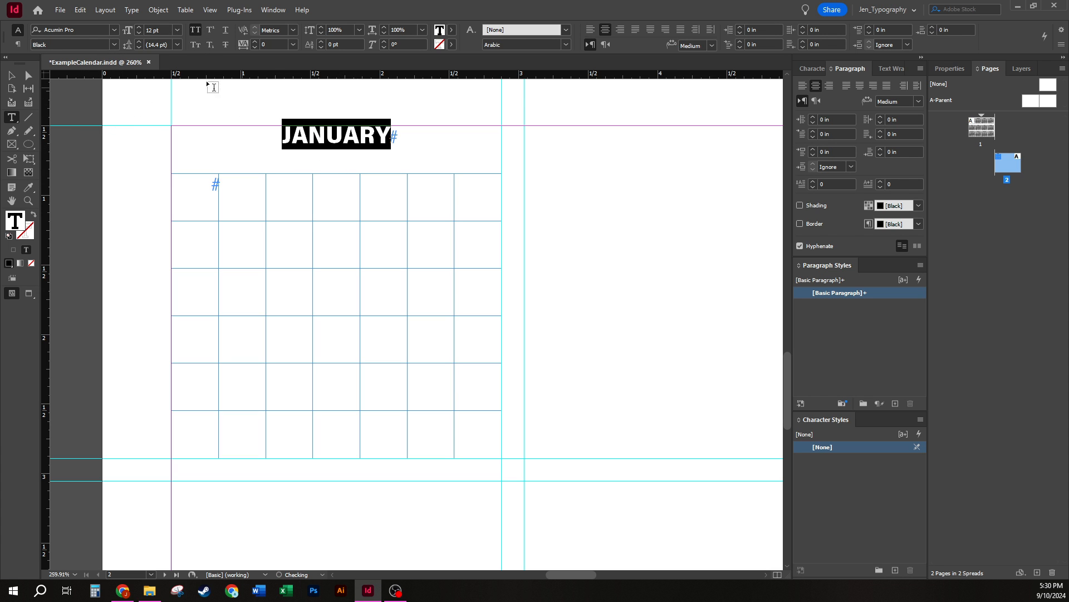
# Set the month title's font size to 22 pt and leave text editing.
pyautogui.click(166, 30)
pyautogui.press('Up')
pyautogui.press('Up')
pyautogui.press('Up')
pyautogui.press('Up')
pyautogui.press('Up')
pyautogui.press('Up')
pyautogui.press('Up')
pyautogui.press('Up')
pyautogui.press('Up')
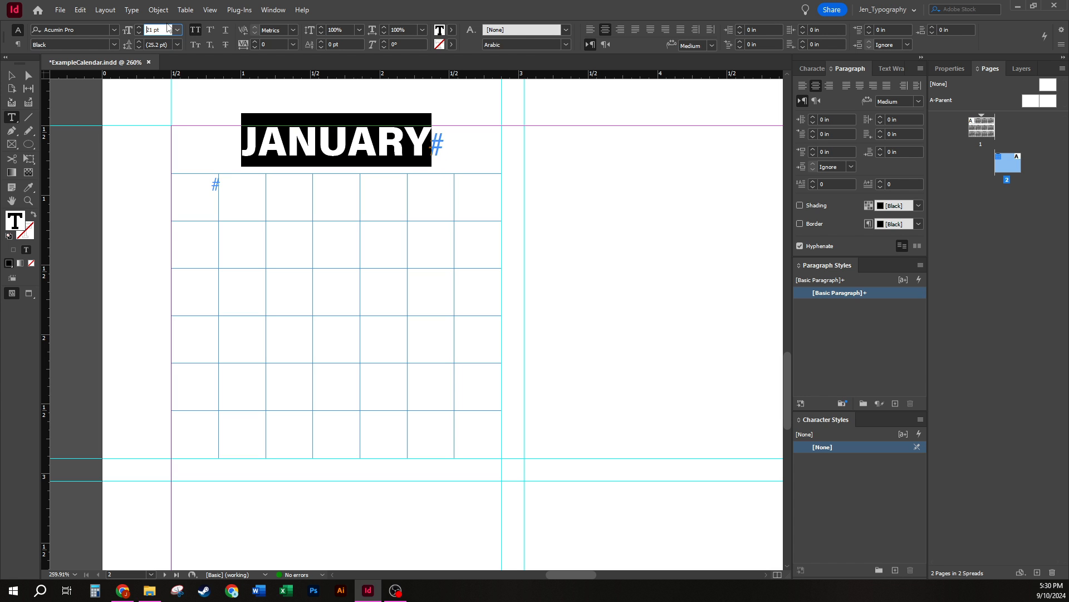
pyautogui.press('Up')
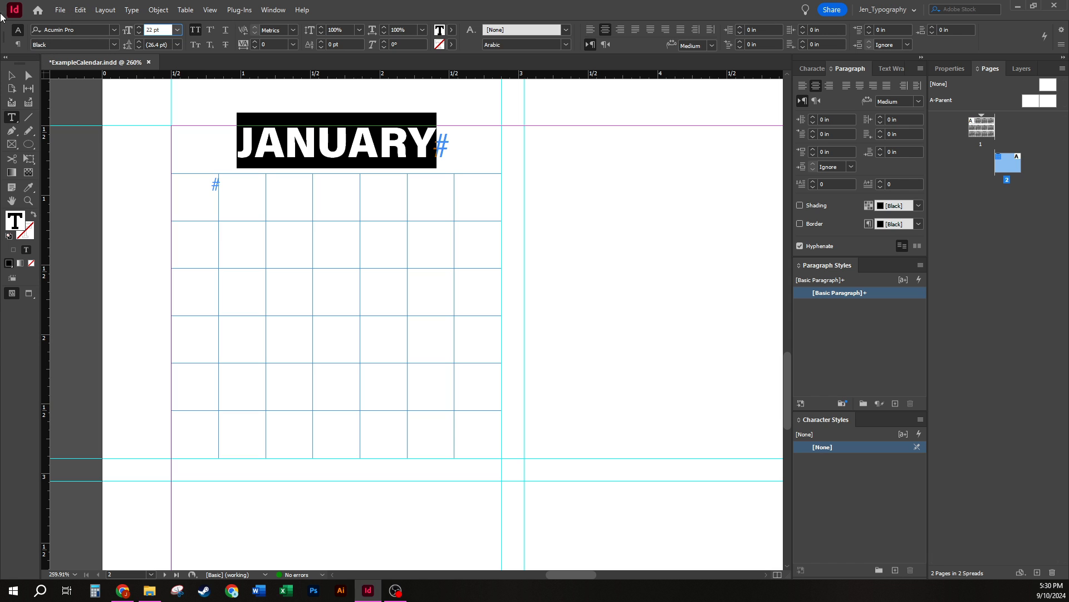
pyautogui.click(11, 76)
pyautogui.click(305, 113)
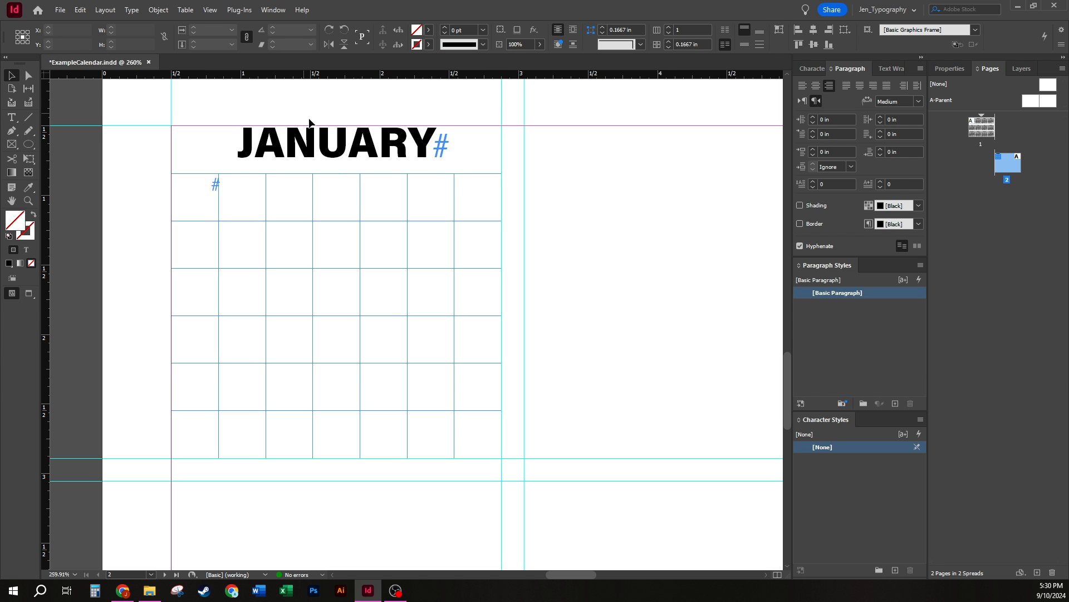
# Set the header frame's vertical justification to Center in its text frame options.
pyautogui.click(318, 158)
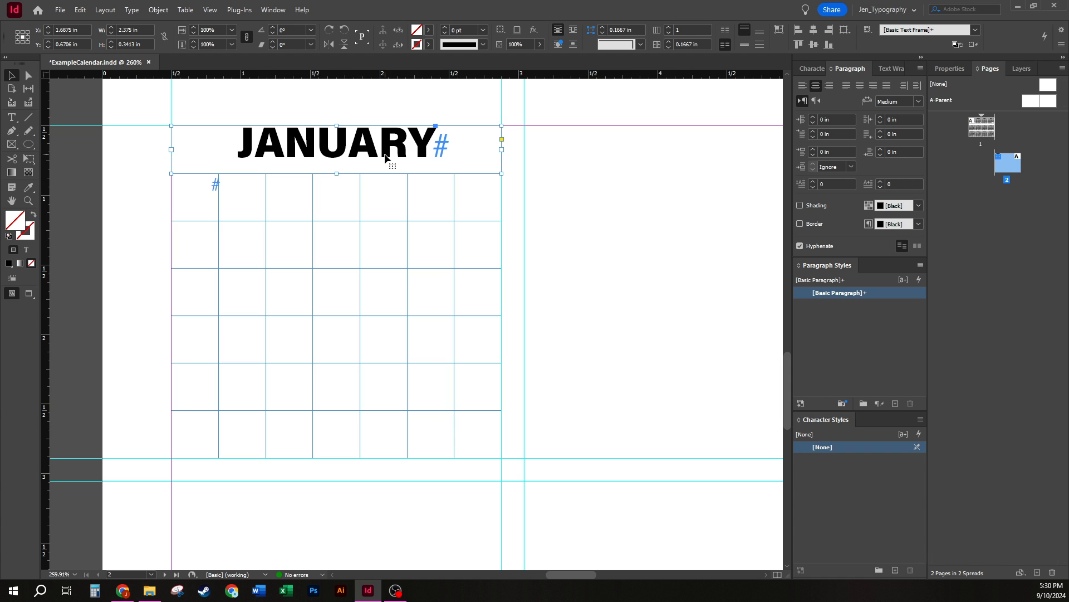
pyautogui.hotkey('ctrl', 'b')
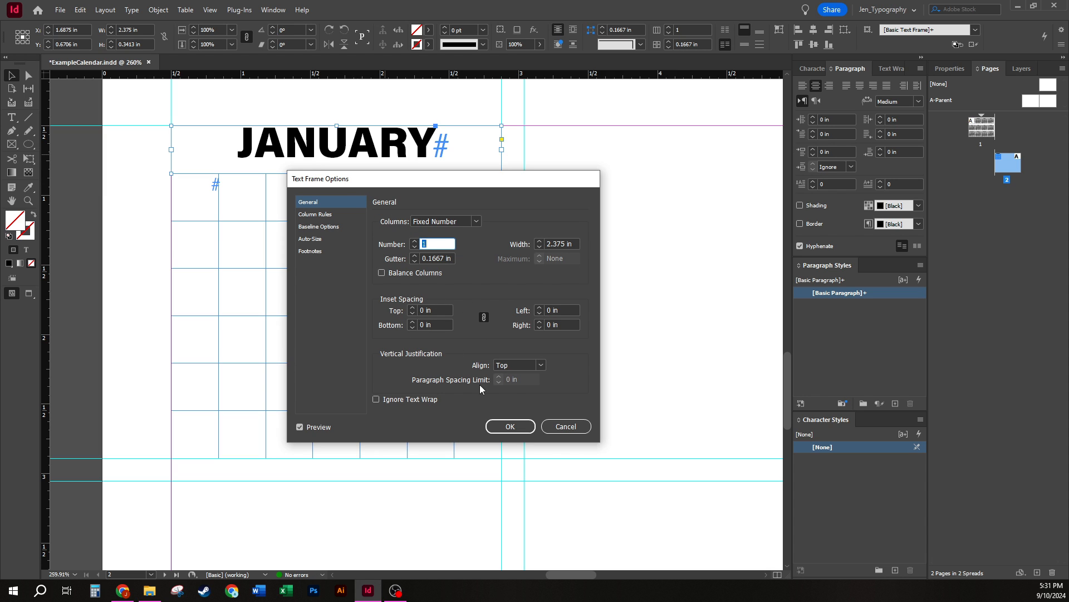
pyautogui.click(526, 365)
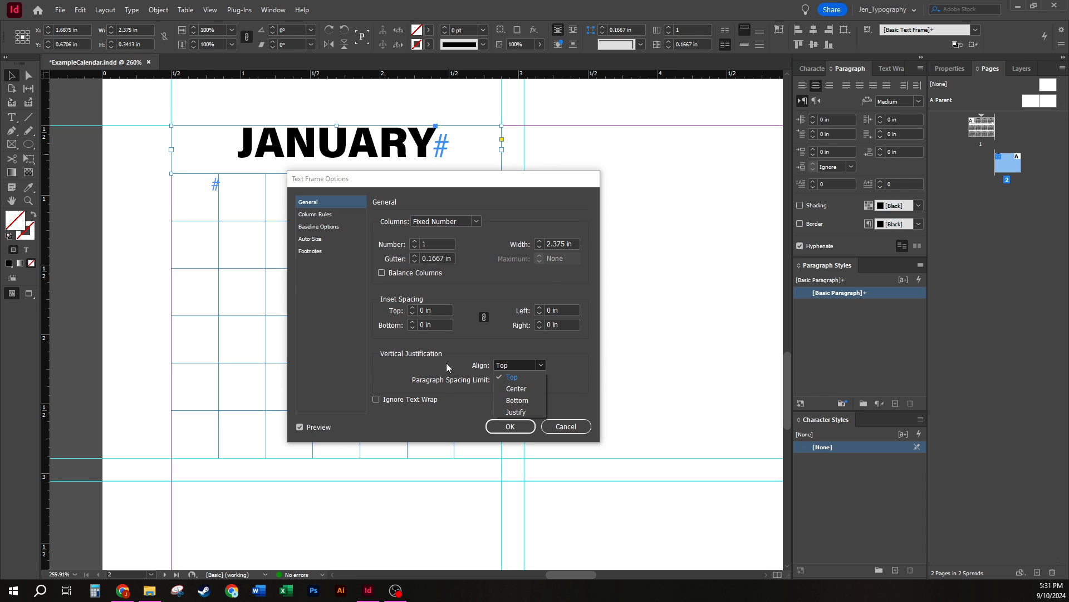
pyautogui.click(533, 387)
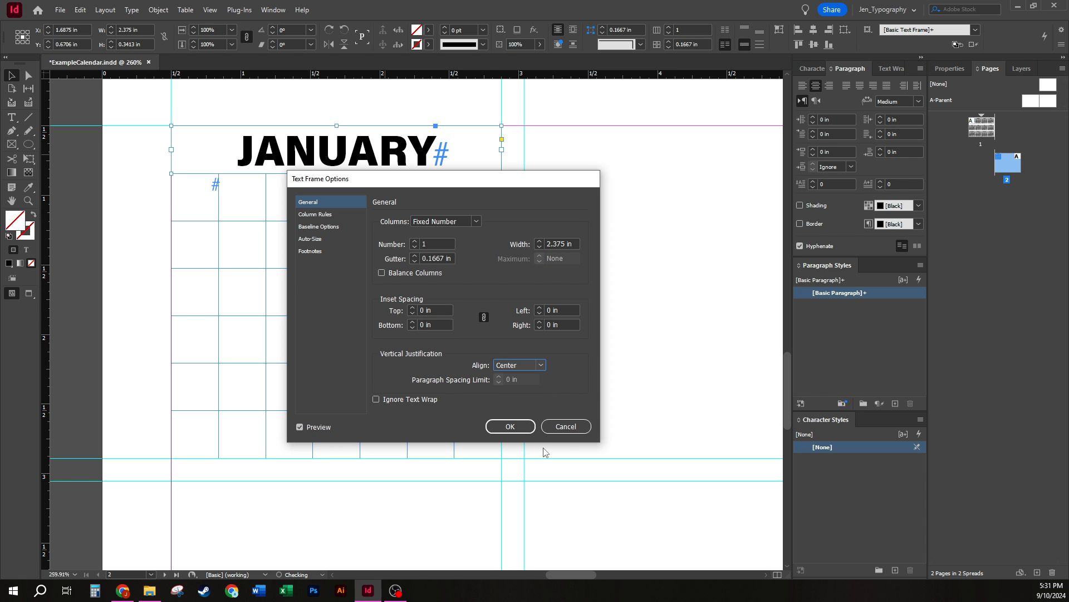
pyautogui.click(514, 423)
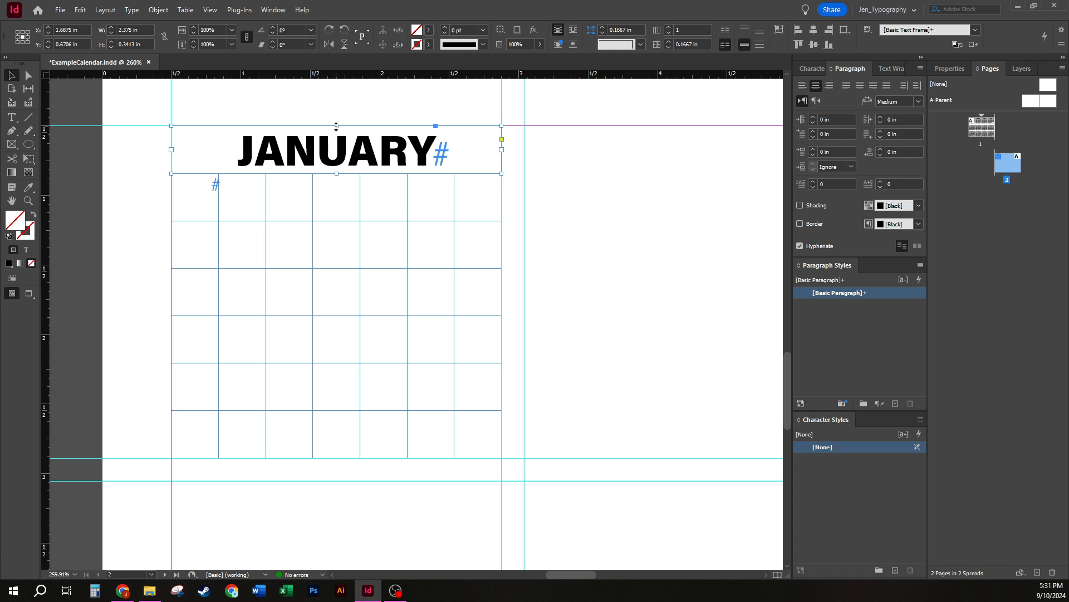
pyautogui.moveTo(335, 126)
pyautogui.mouseDown()
pyautogui.moveTo(339, 92)
pyautogui.moveTo(335, 126)
pyautogui.mouseUp()
pyautogui.click(138, 188)
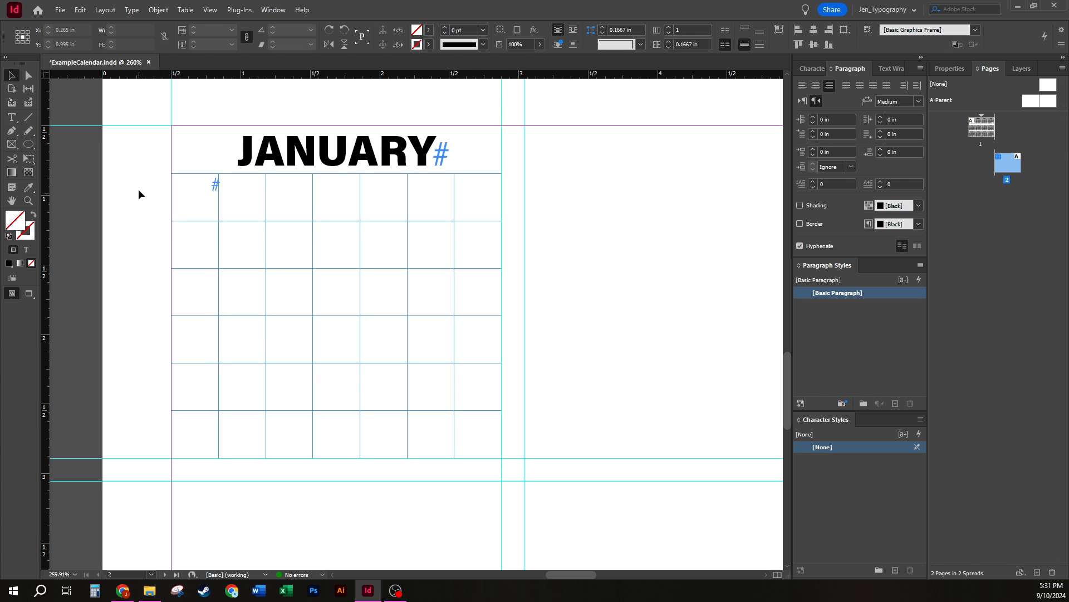
pyautogui.doubleClick(195, 198)
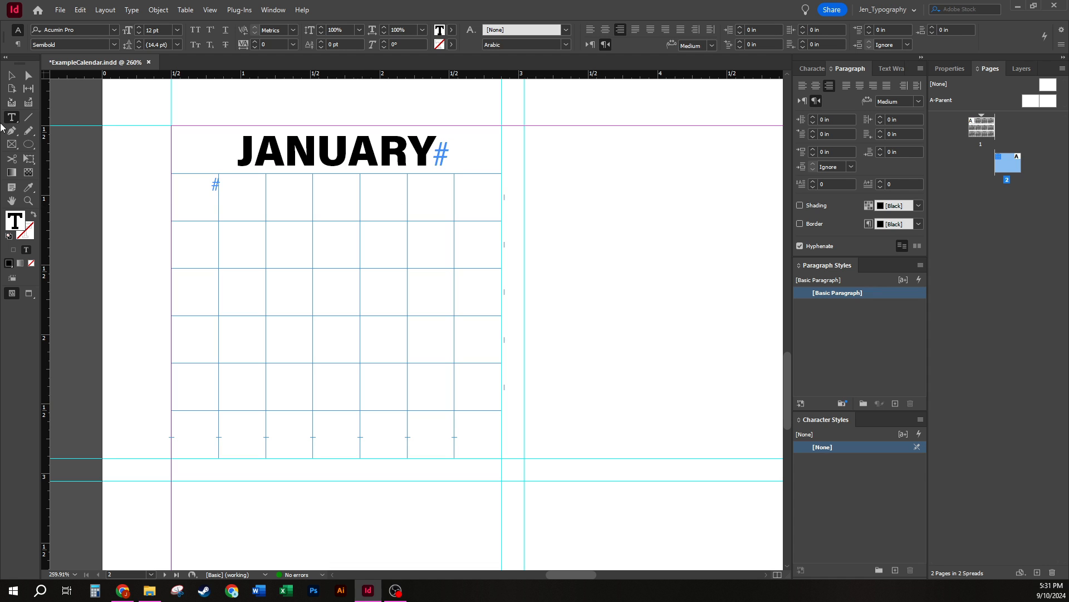
pyautogui.click(11, 75)
pyautogui.click(557, 224)
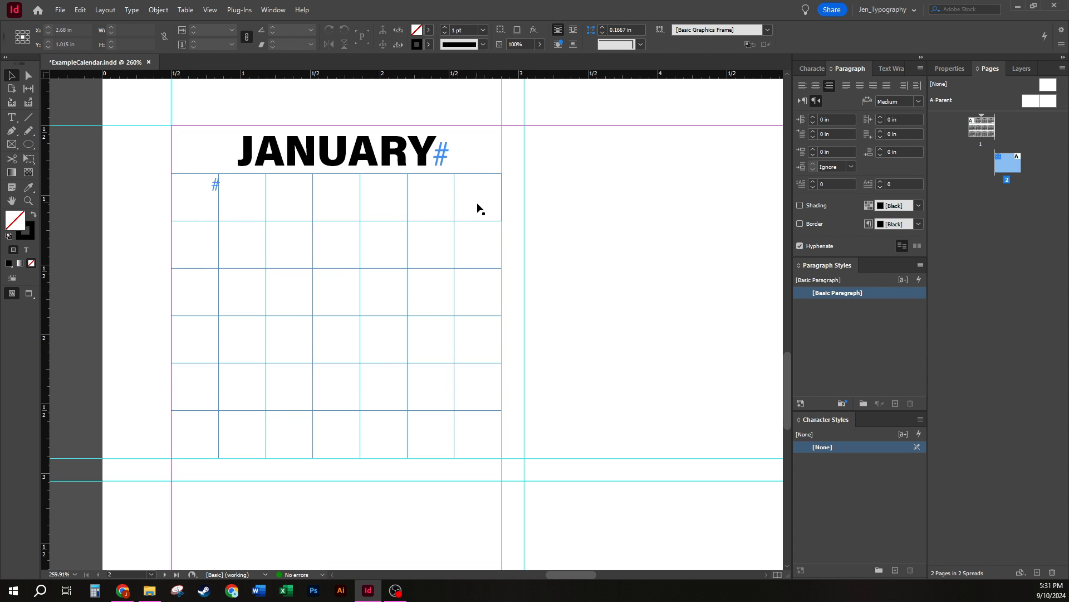
pyautogui.hotkey('ctrl', 'a')
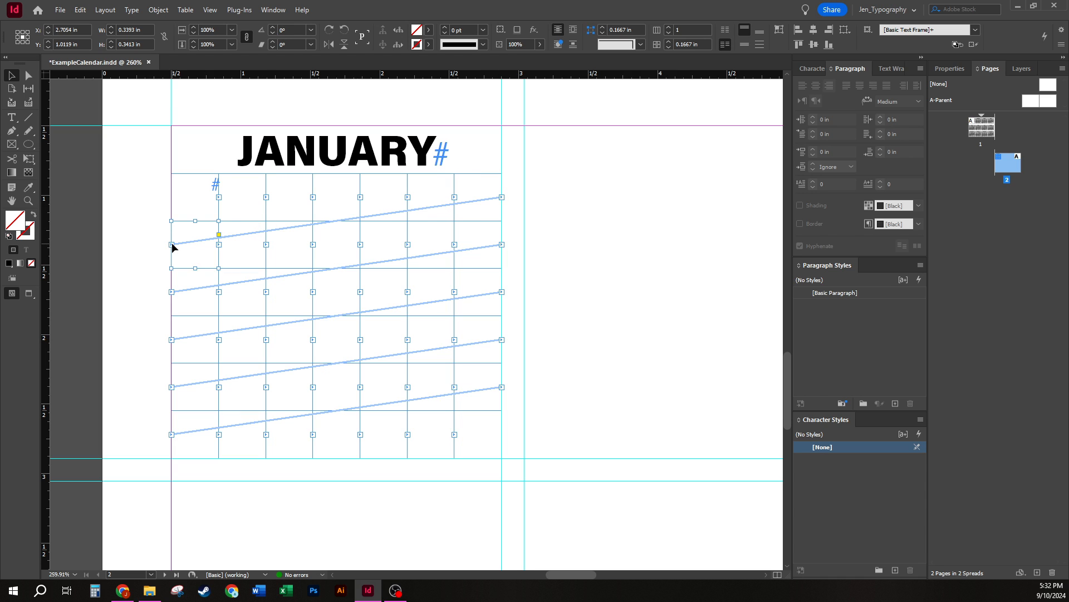
pyautogui.moveTo(173, 246); pyautogui.dragTo(217, 224)
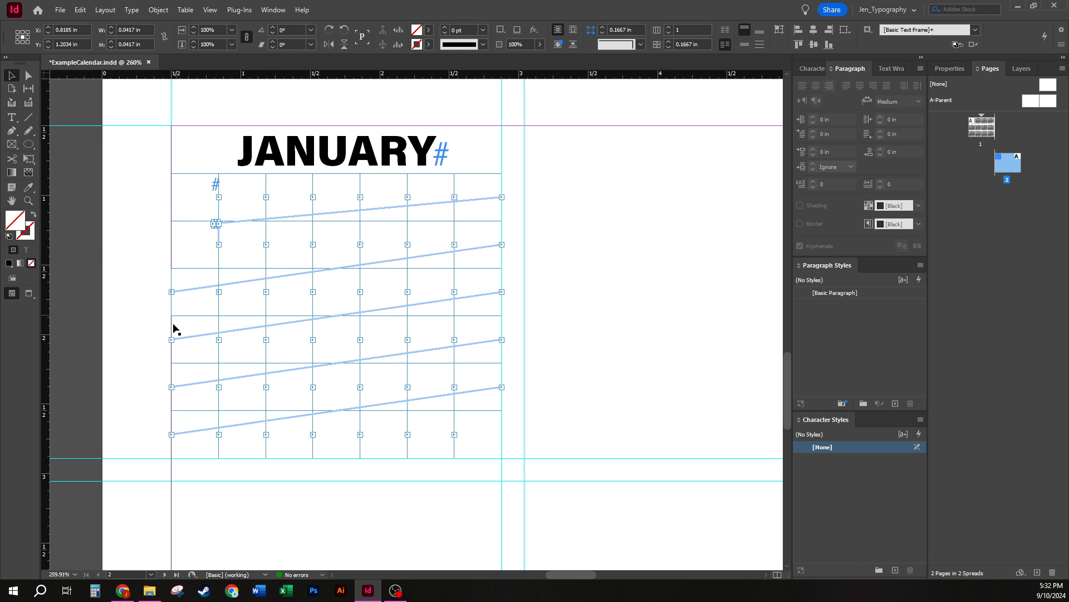
# Break the text thread between the last frame of the weekday row and the date rows below, and check the row's thread.
pyautogui.click(504, 201)
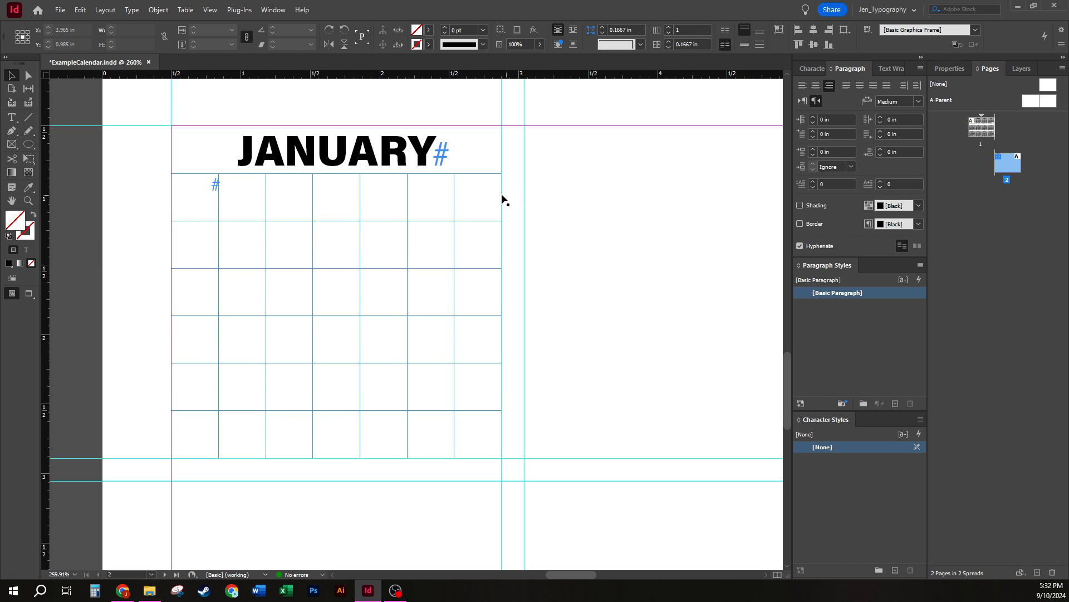
pyautogui.click(502, 199)
pyautogui.click(503, 201)
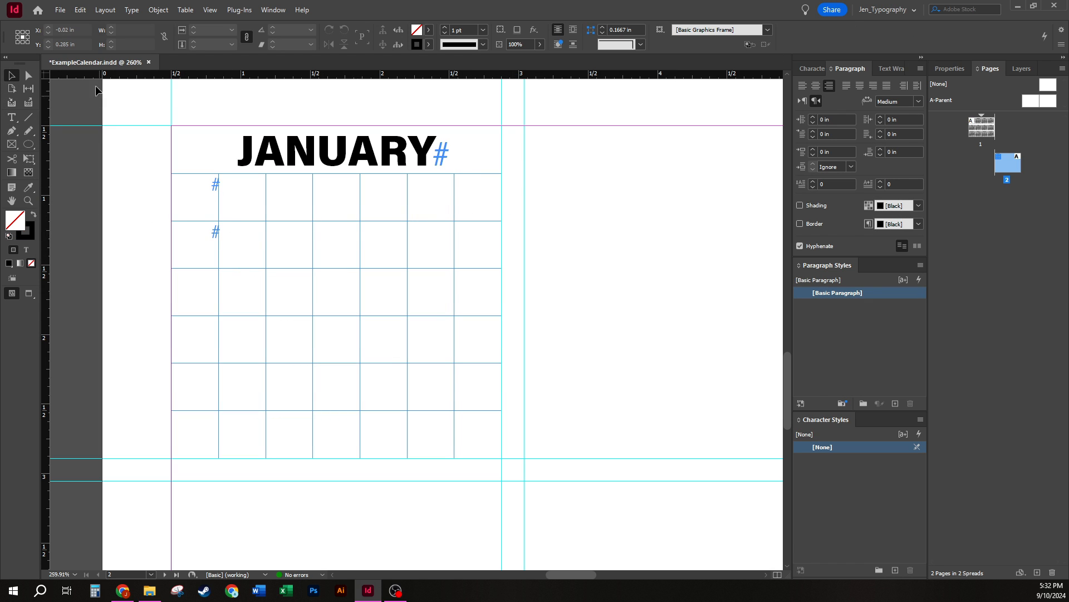
pyautogui.click(480, 202)
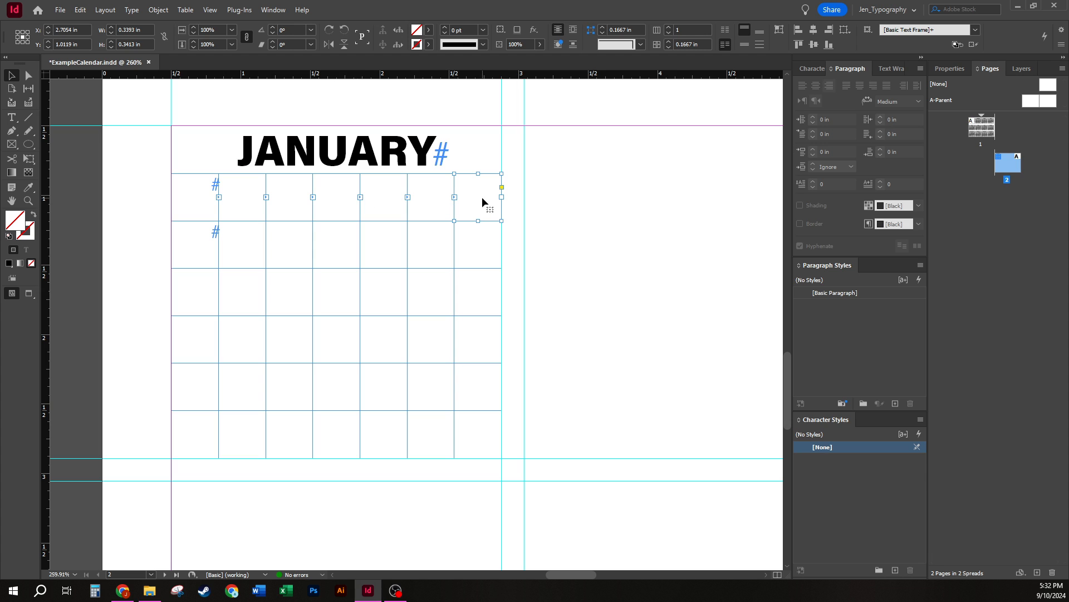
# Enter SU in the first frame of the weekday row, followed by a frame break to the second frame.
pyautogui.doubleClick(193, 189)
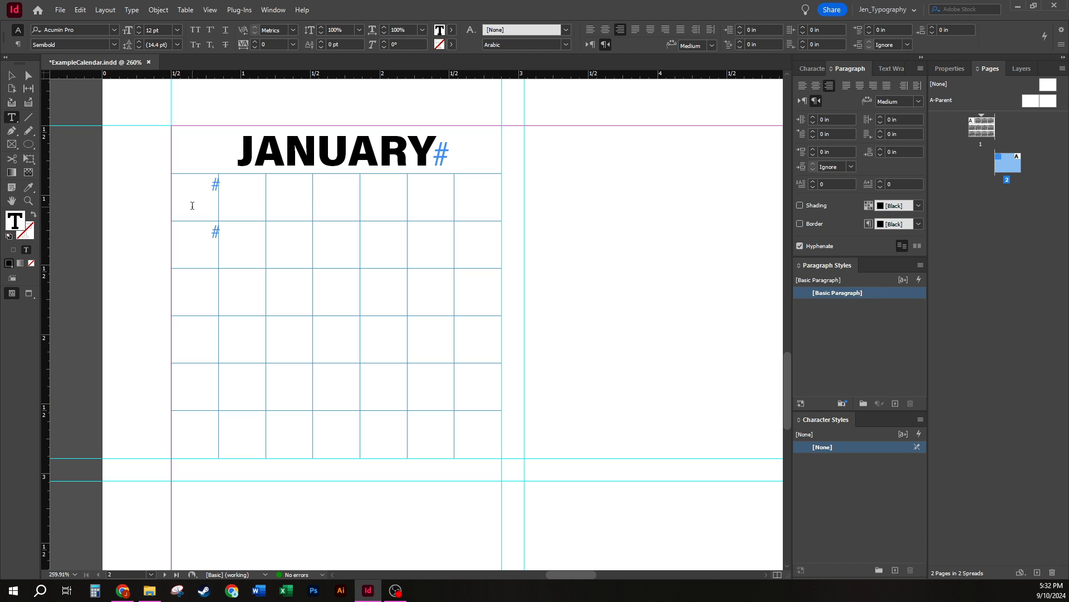
pyautogui.write('SU')
pyautogui.press('Tab')
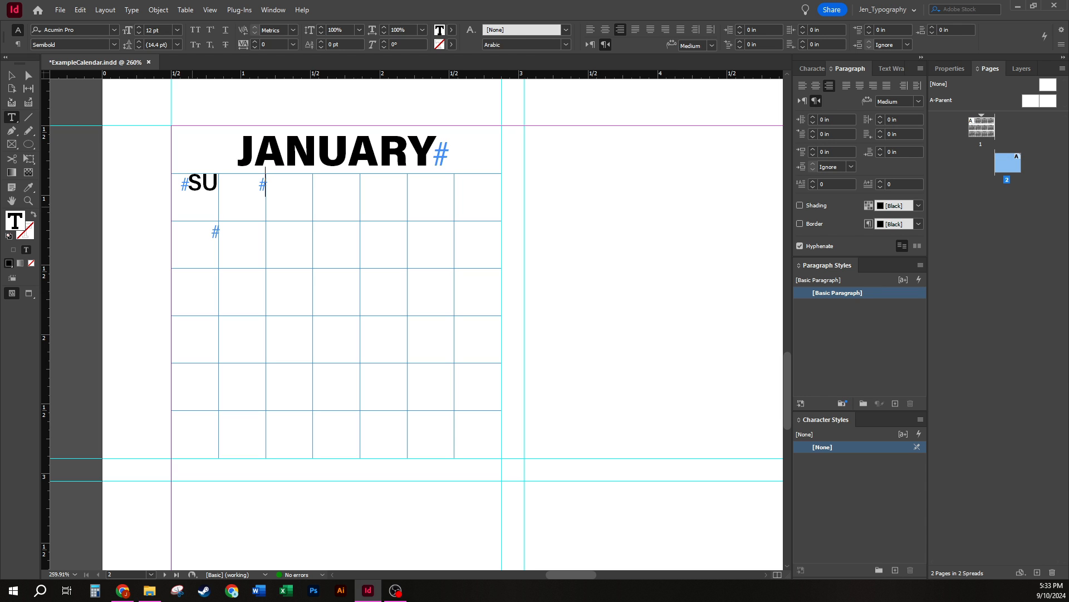
pyautogui.press('BackSpace')
pyautogui.write('\\')
pyautogui.press('BackSpace')
pyautogui.press('Tab')
# Set the language of the [Basic Paragraph] style to English: USA in its advanced character formats.
pyautogui.rightClick(854, 290)
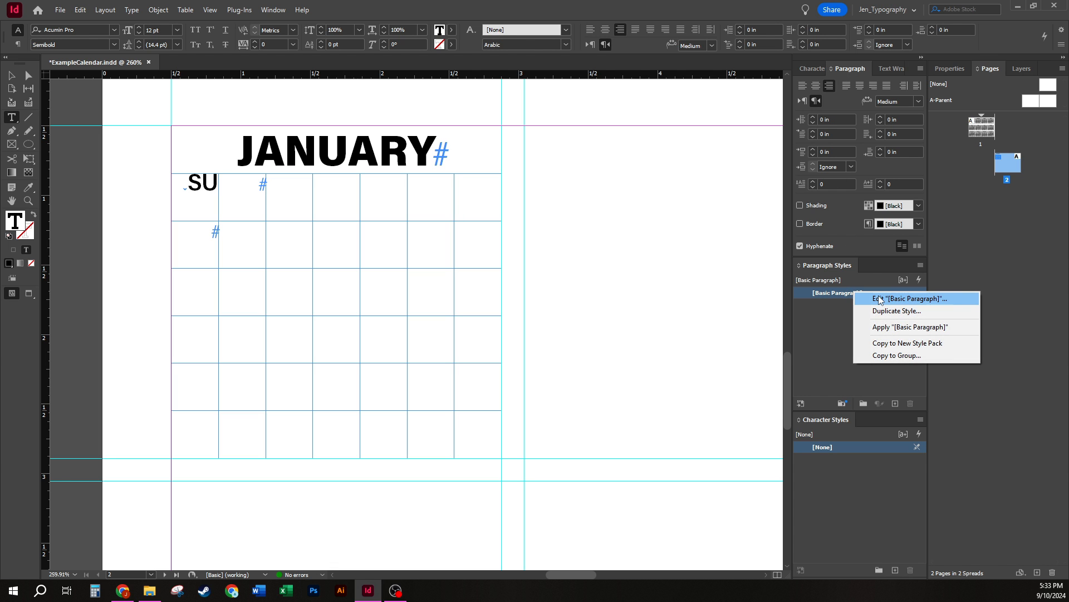
pyautogui.click(879, 300)
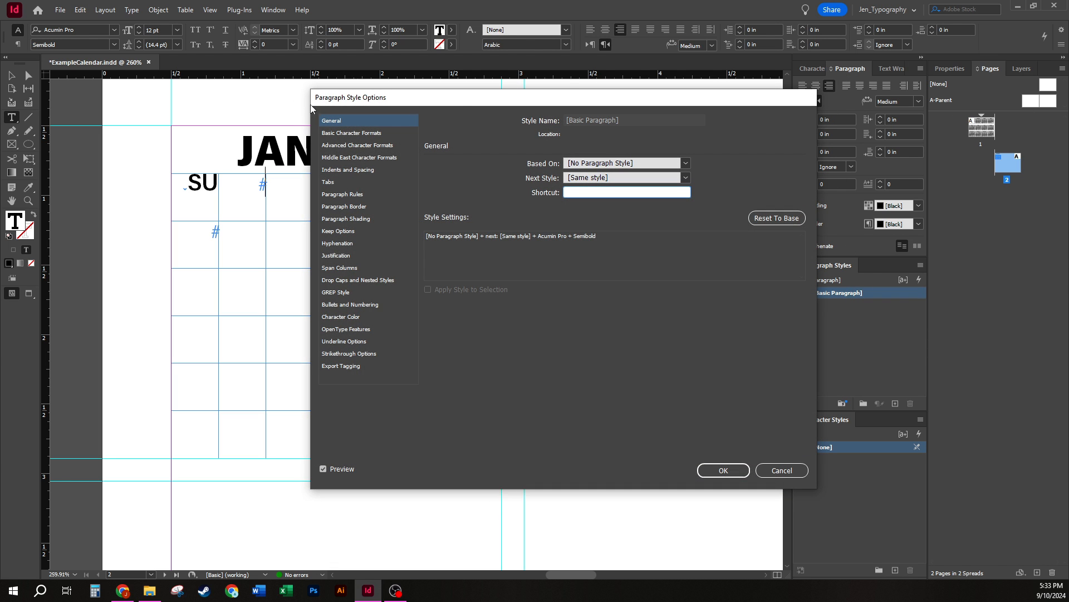
pyautogui.click(383, 136)
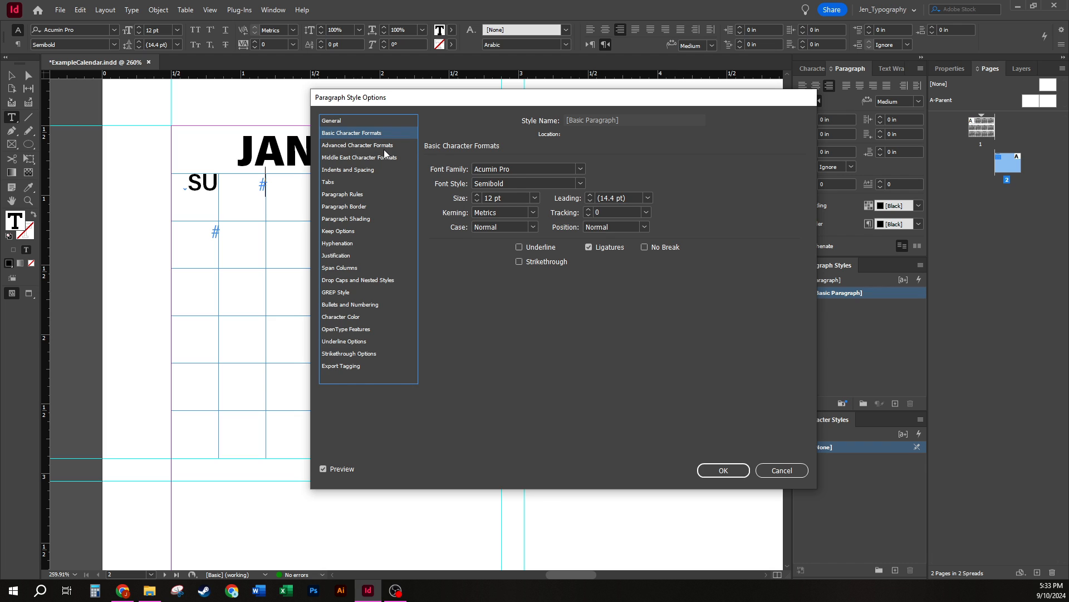
pyautogui.click(384, 149)
pyautogui.click(550, 233)
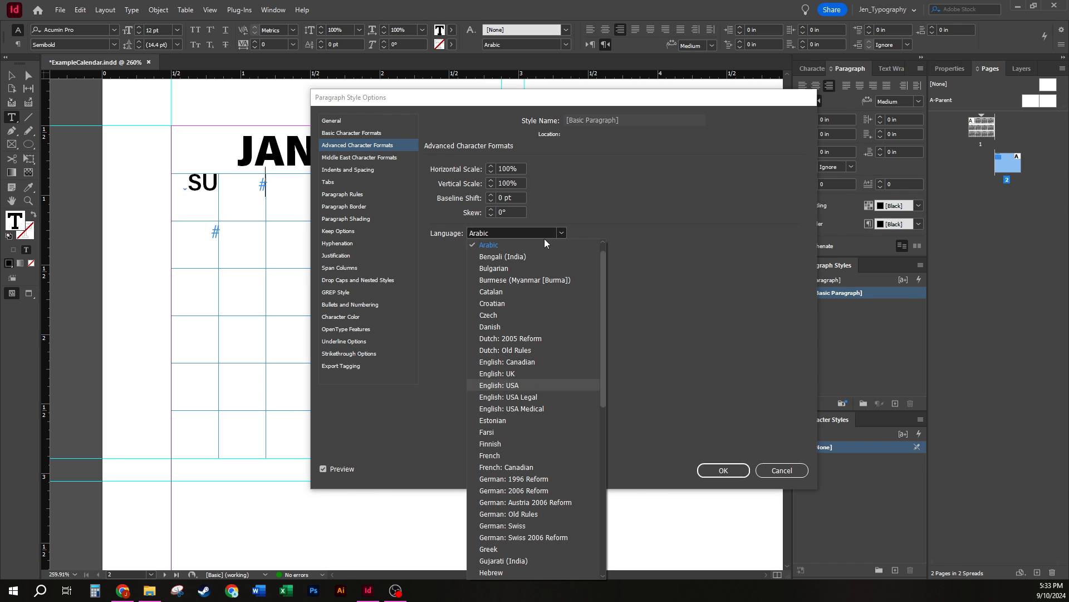
pyautogui.click(519, 386)
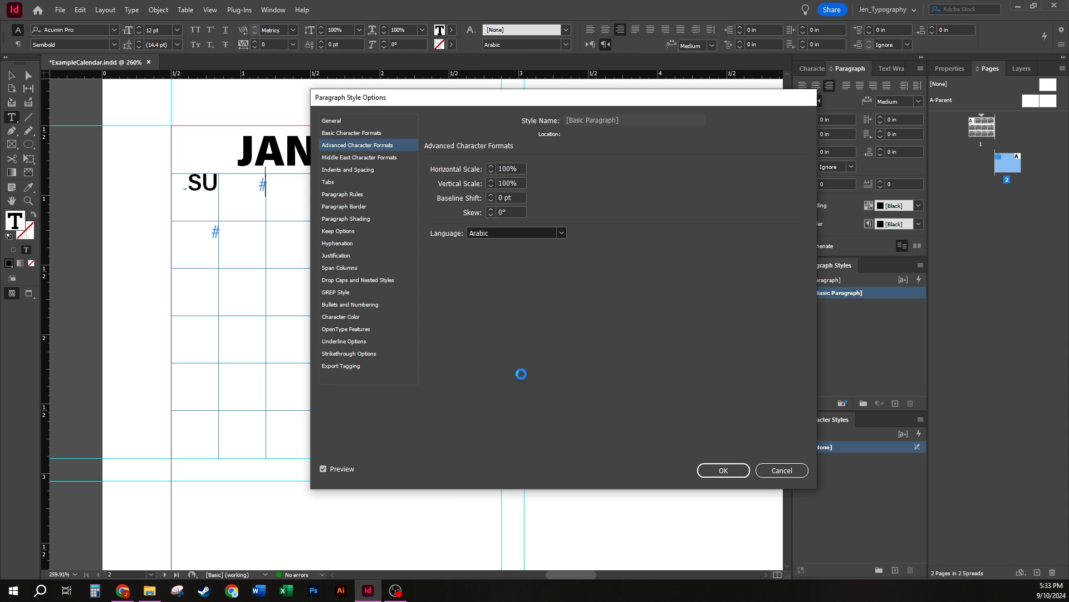
pyautogui.click(367, 157)
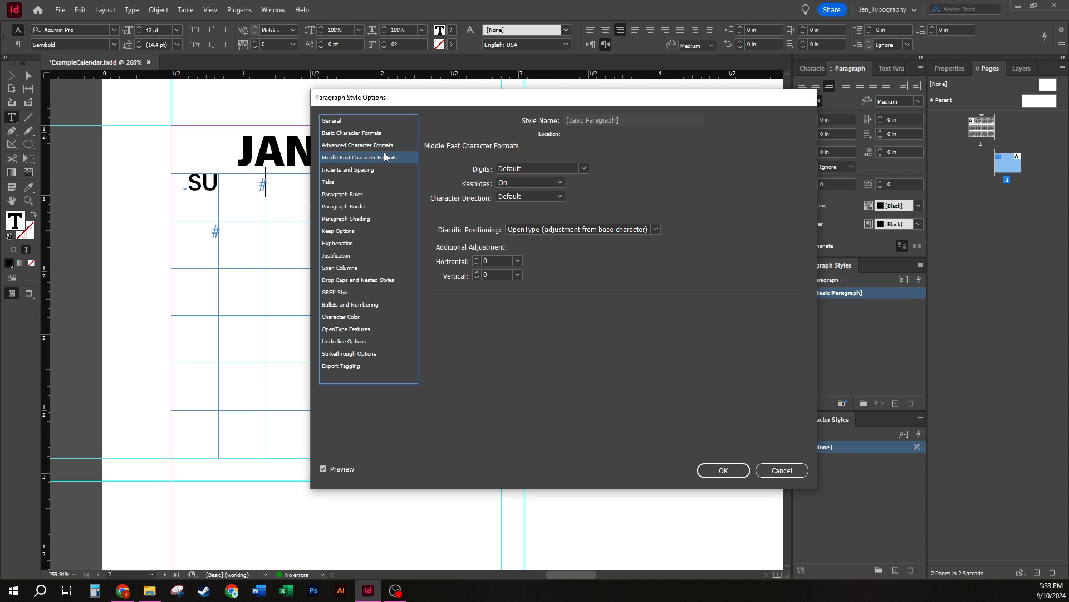
pyautogui.click(721, 471)
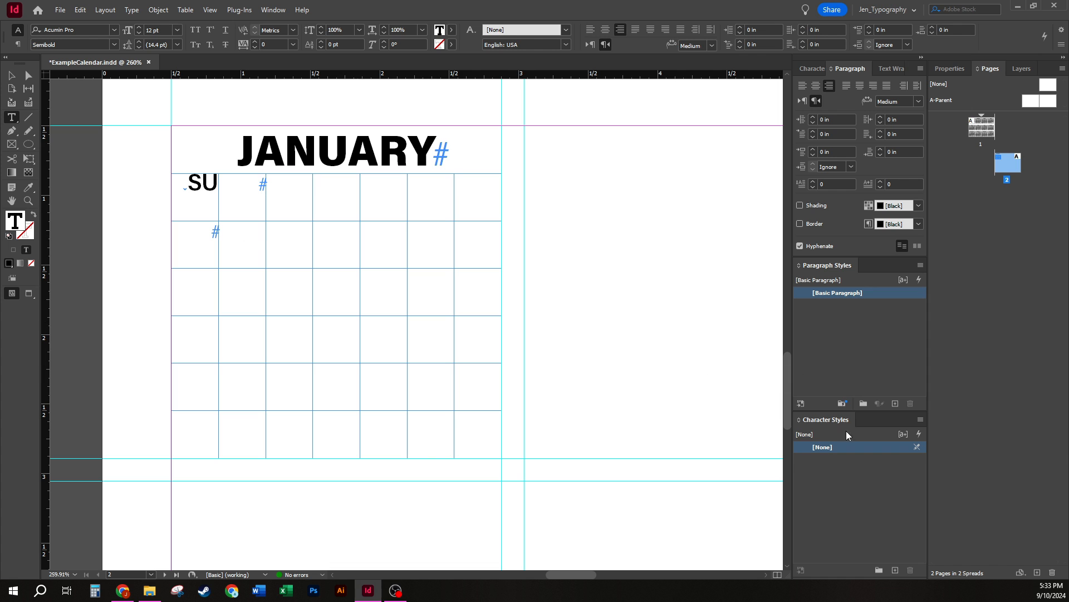
# Set the paragraph direction of the [Basic Paragraph] style to Left-to-Right in its indents and spacing.
pyautogui.rightClick(870, 292)
pyautogui.click(873, 303)
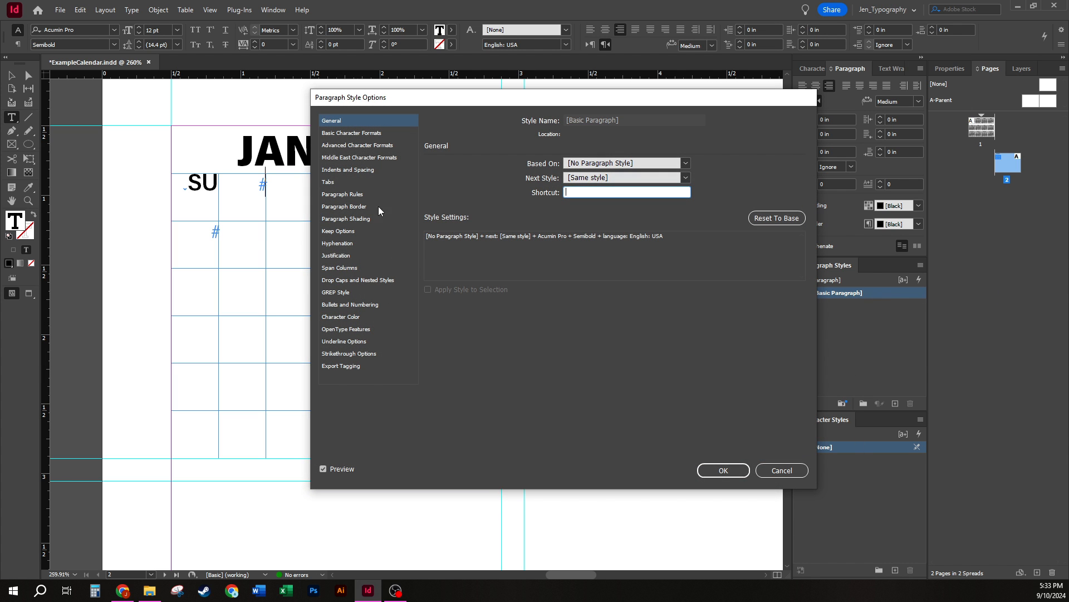
pyautogui.moveTo(429, 97); pyautogui.dragTo(440, 119)
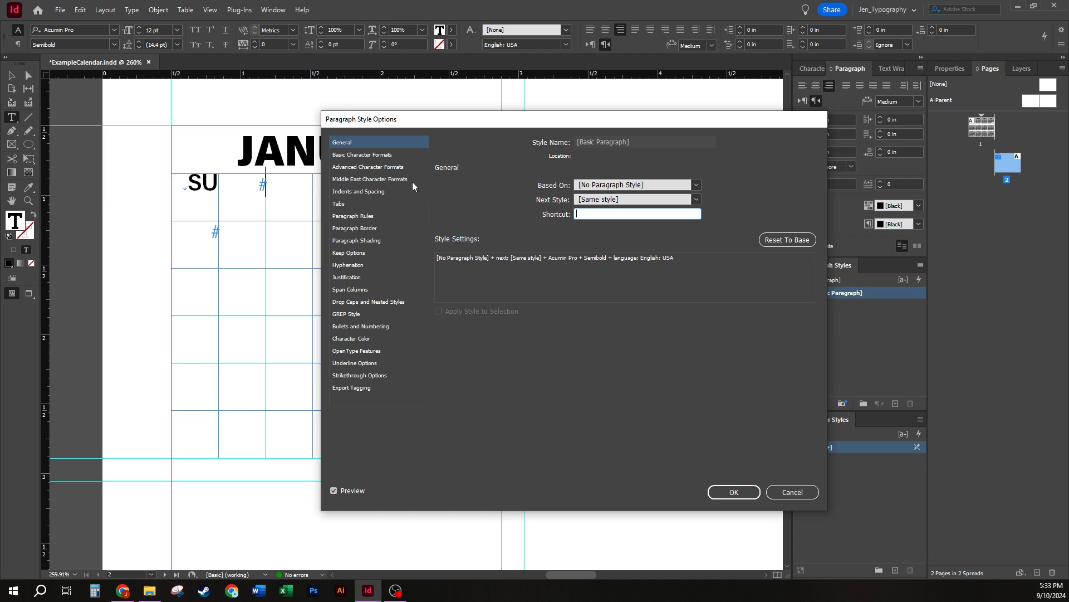
pyautogui.click(360, 166)
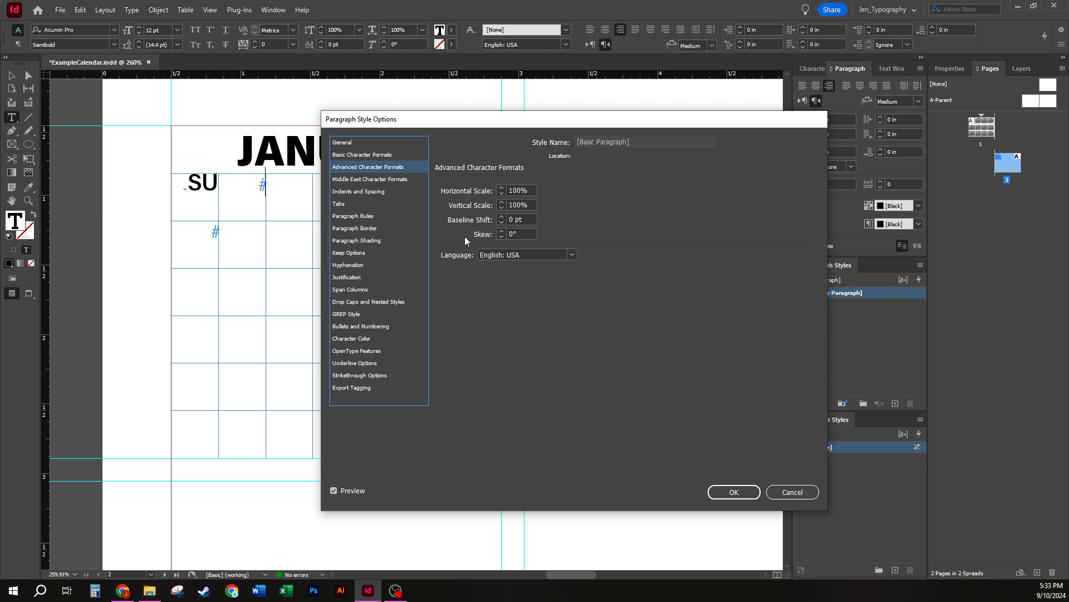
pyautogui.click(391, 182)
pyautogui.click(388, 169)
pyautogui.click(389, 193)
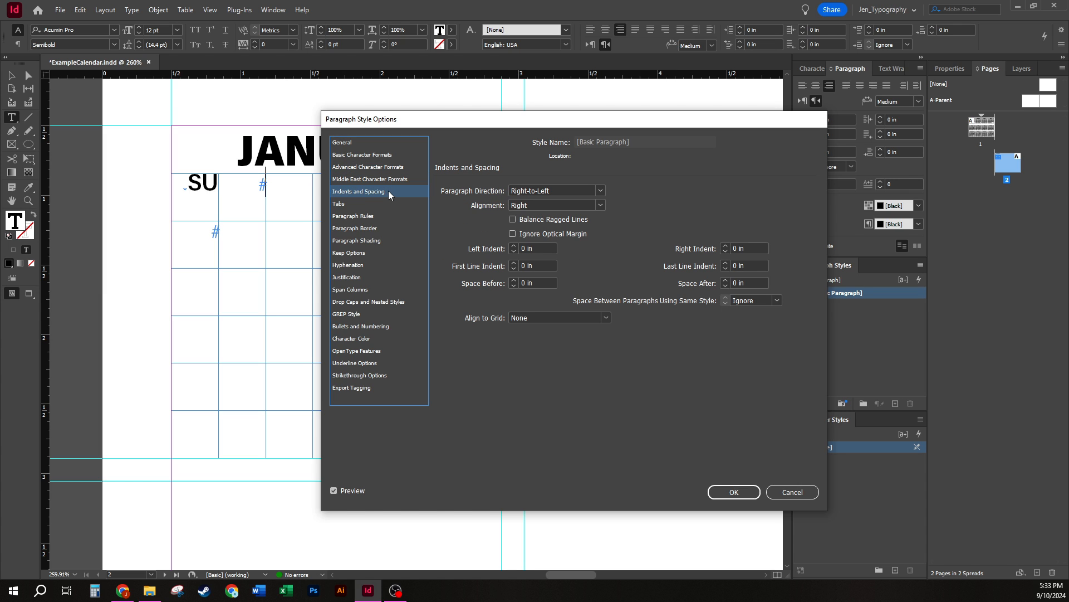
pyautogui.click(557, 190)
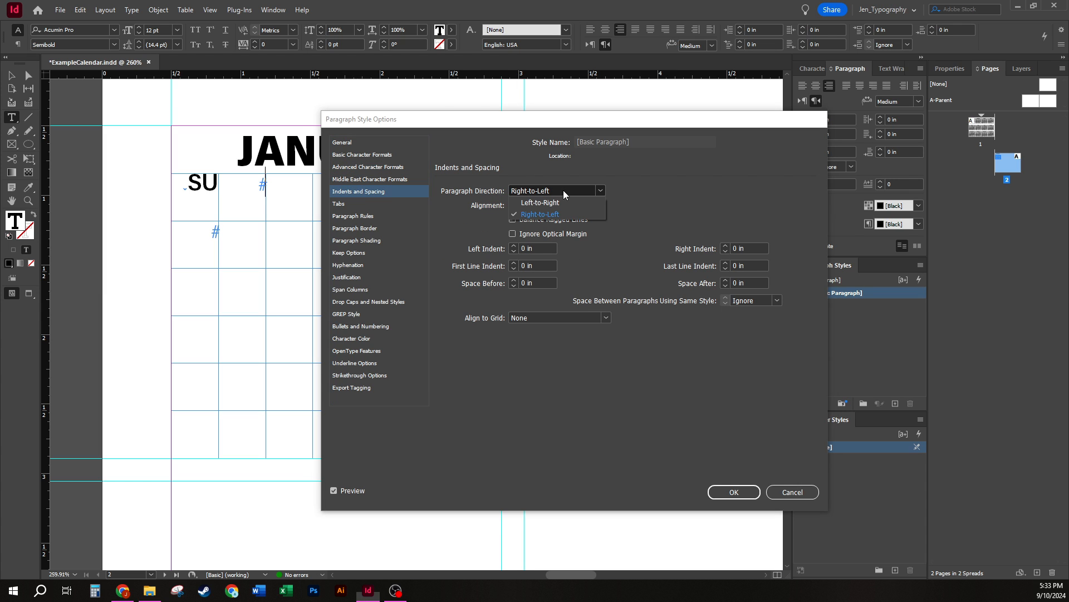
pyautogui.click(562, 201)
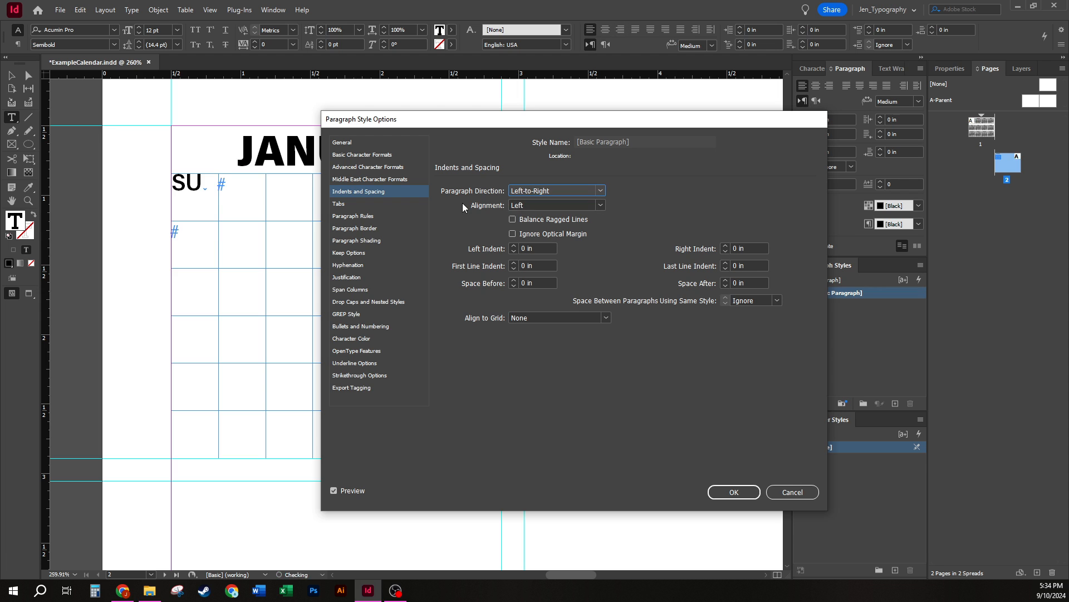
pyautogui.click(747, 492)
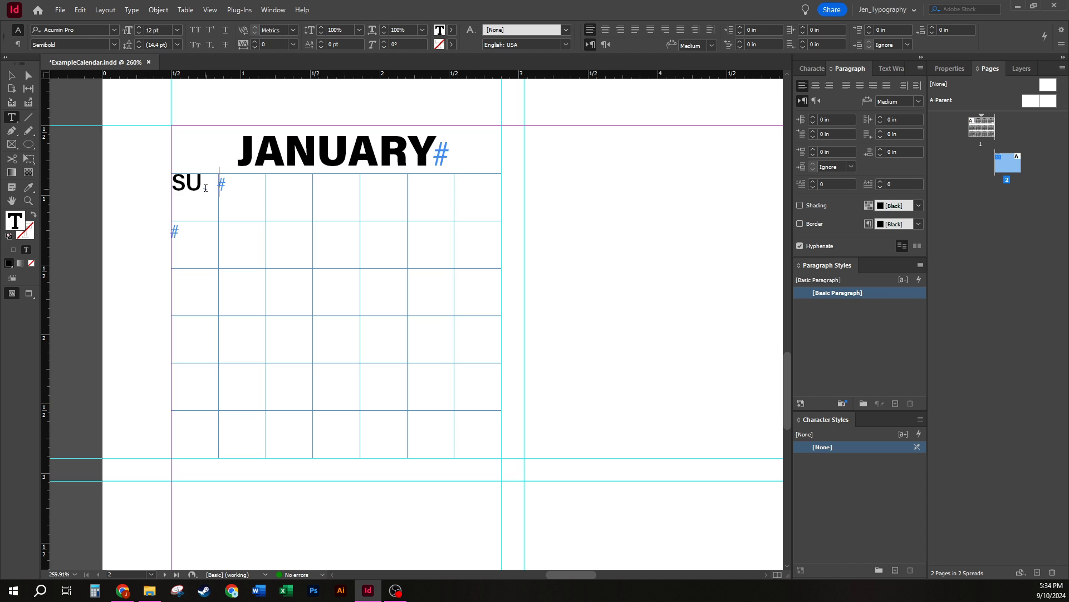
# Fill the remaining weekday frames with M, T, W, TH, F and S, separated by frame breaks, and leave text editing.
pyautogui.hotkey('shift', 'Left')
pyautogui.press('Right')
pyautogui.press('Tab')
pyautogui.write('M')
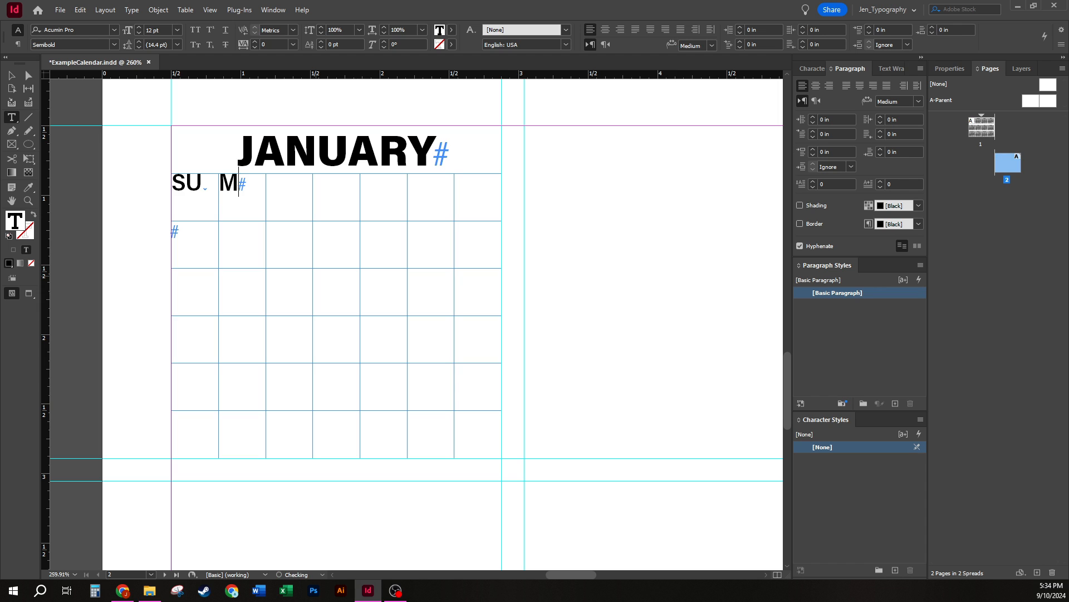
pyautogui.press('Tab')
pyautogui.write('T')
pyautogui.press('Tab')
pyautogui.write('W')
pyautogui.press('Tab')
pyautogui.write('TH')
pyautogui.press('Tab')
pyautogui.write('F')
pyautogui.press('Tab')
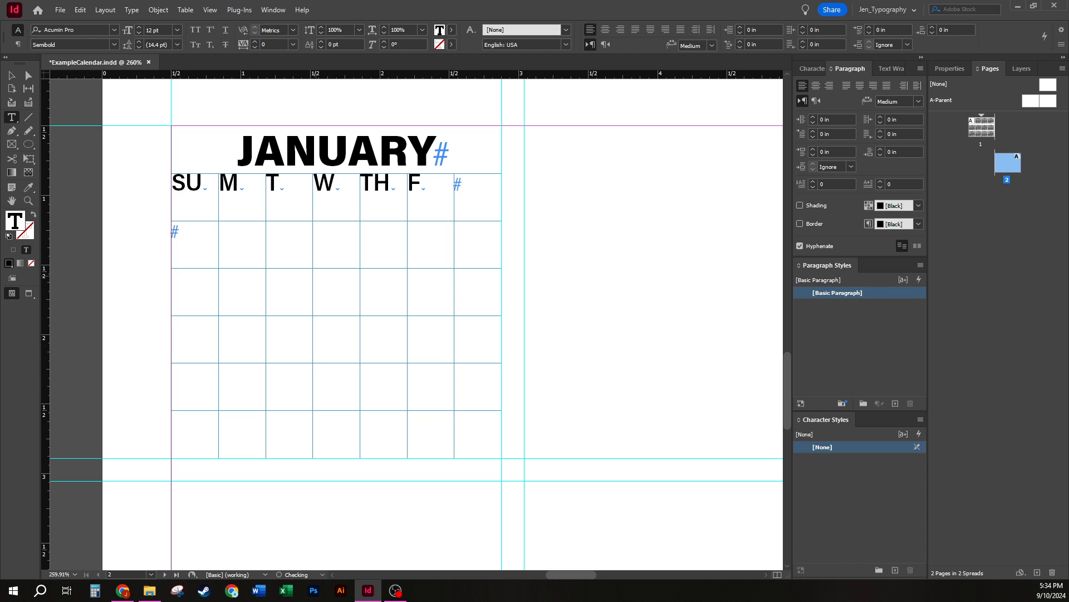
pyautogui.write('S')
pyautogui.press('KP_Enter')
pyautogui.click(11, 75)
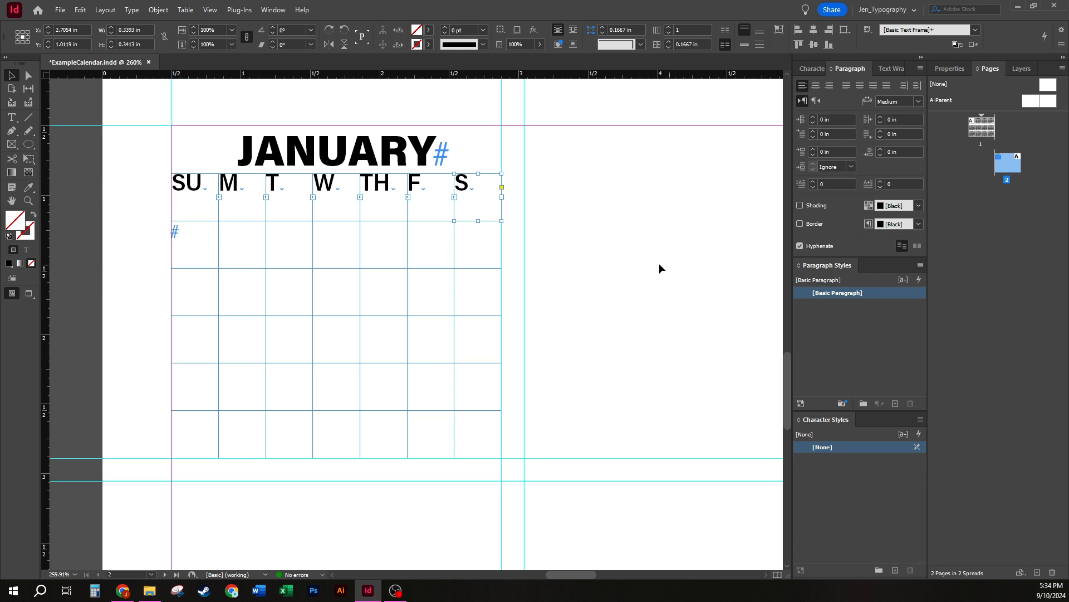
# Centre all the weekday labels horizontally within their threaded frames.
pyautogui.doubleClick(478, 199)
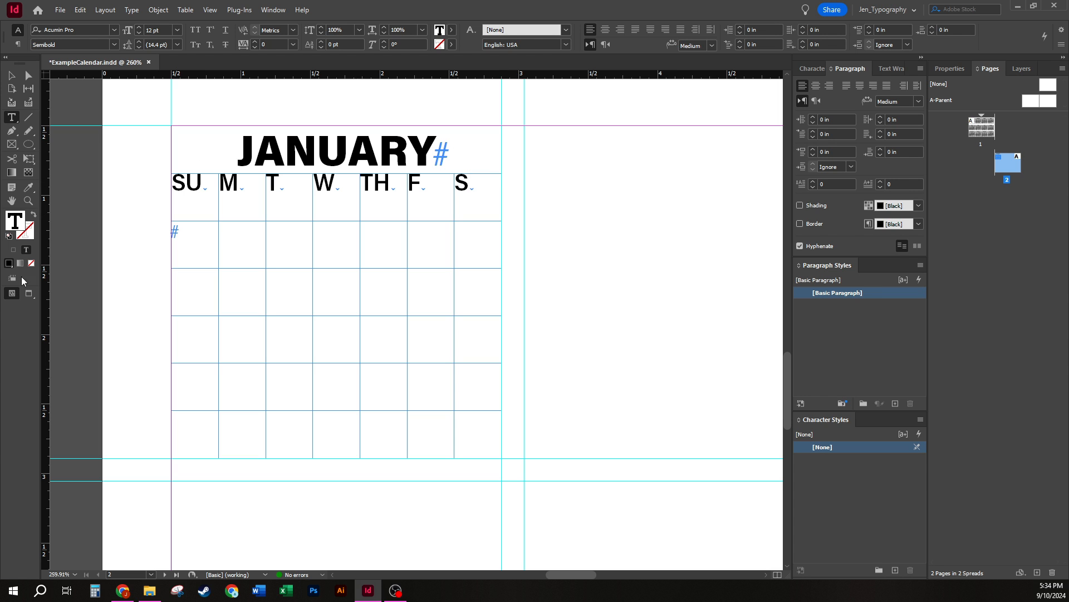
pyautogui.click(12, 75)
pyautogui.moveTo(152, 188); pyautogui.dragTo(623, 193)
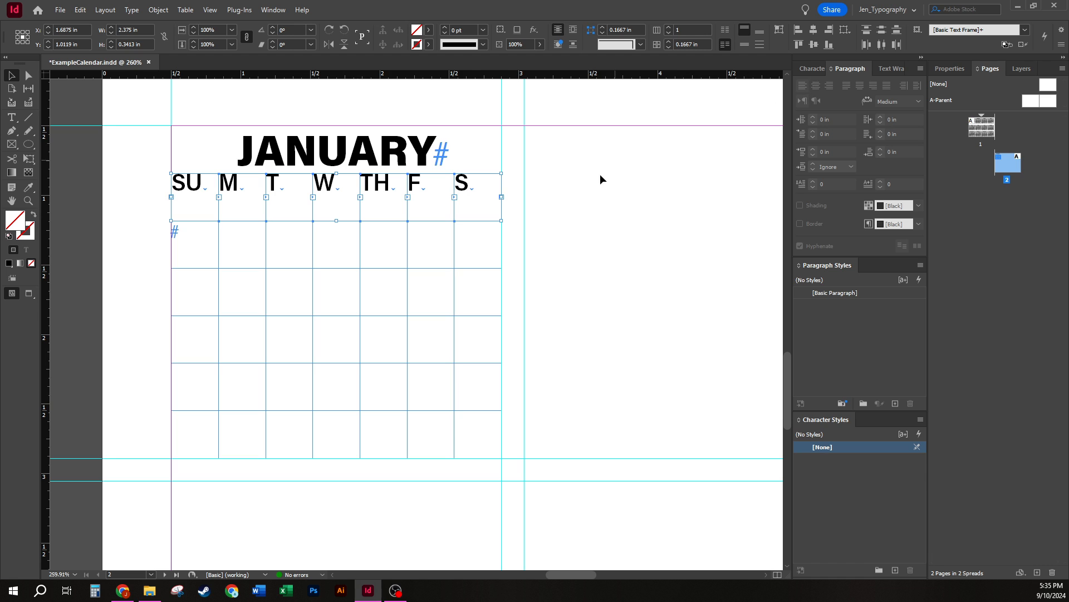
pyautogui.doubleClick(209, 191)
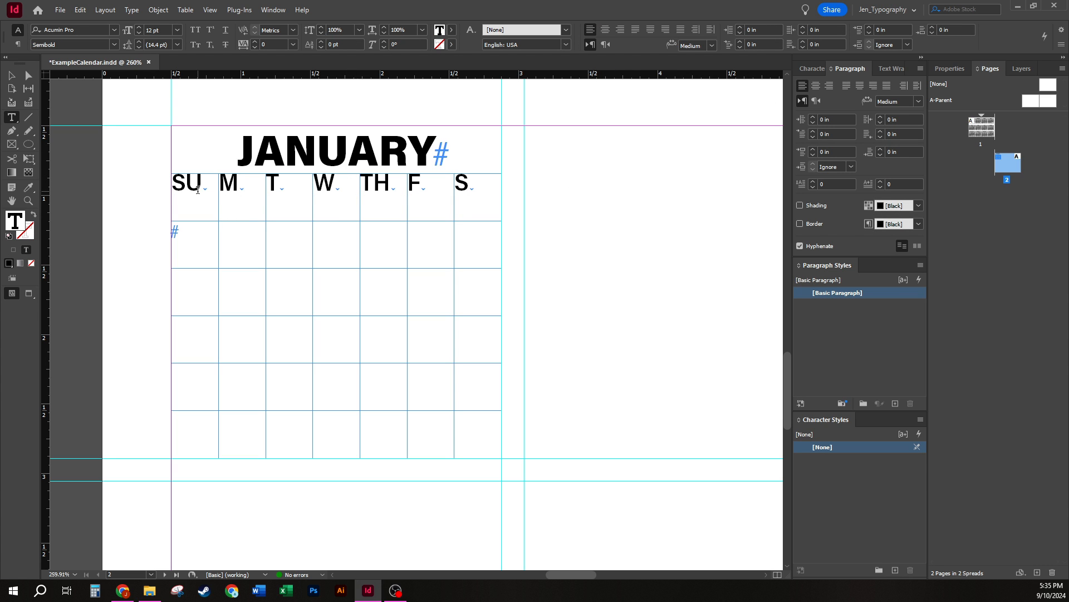
pyautogui.hotkey('ctrl', 'a')
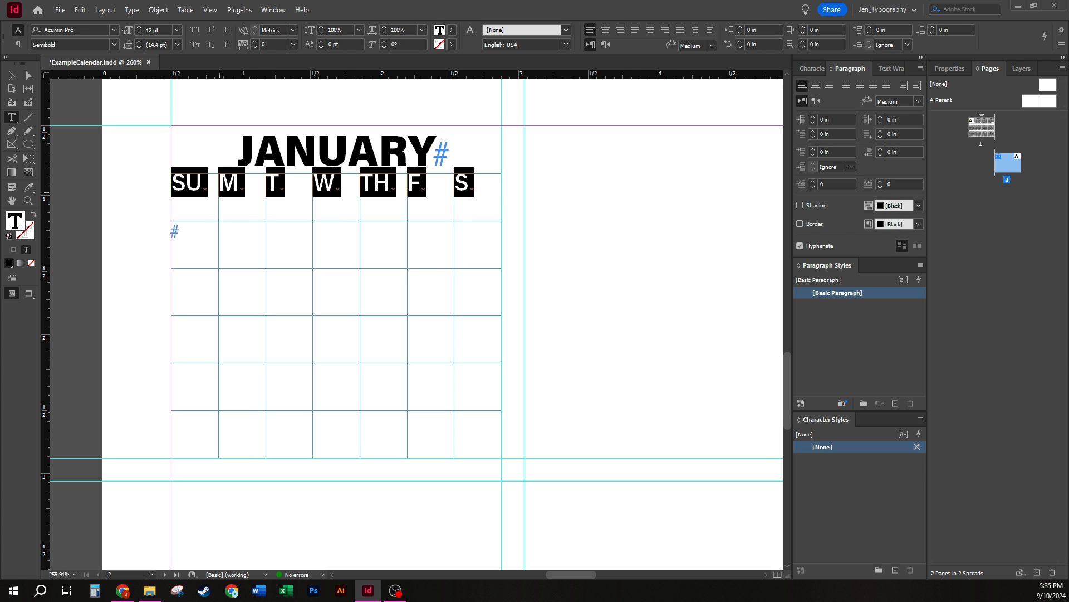
pyautogui.click(817, 86)
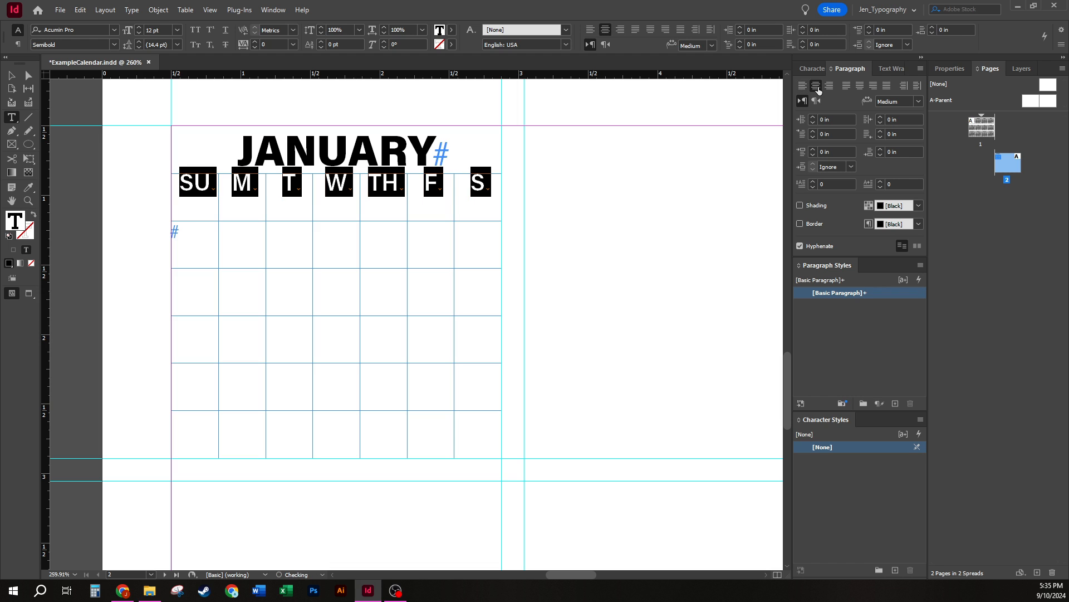
# Set the vertical justification of all seven weekday frames to Center in their text frame options.
pyautogui.click(12, 75)
pyautogui.moveTo(151, 192); pyautogui.dragTo(654, 208)
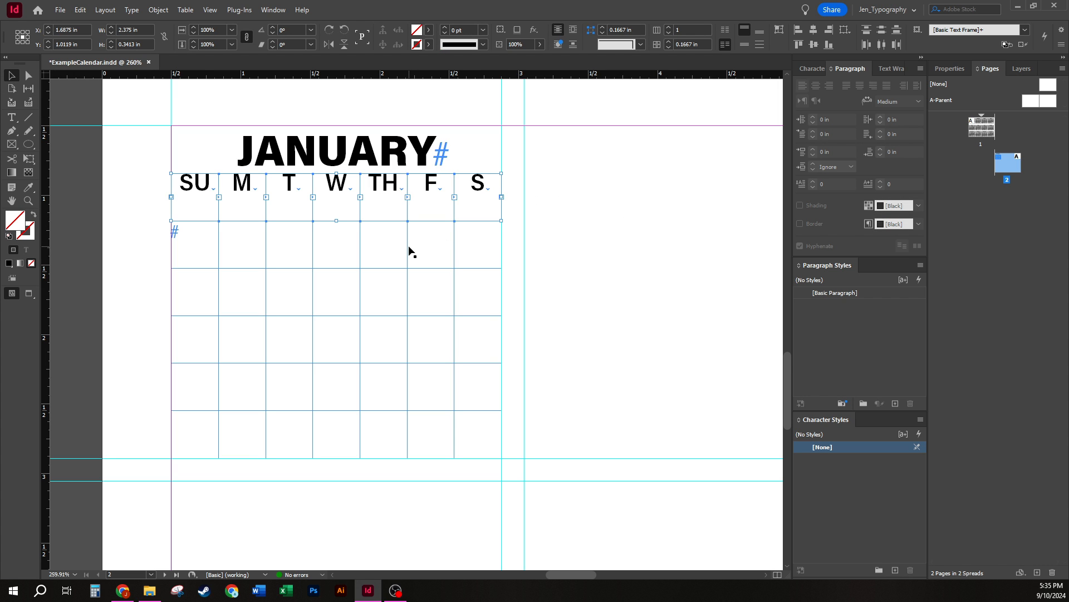
pyautogui.hotkey('ctrl', 'b')
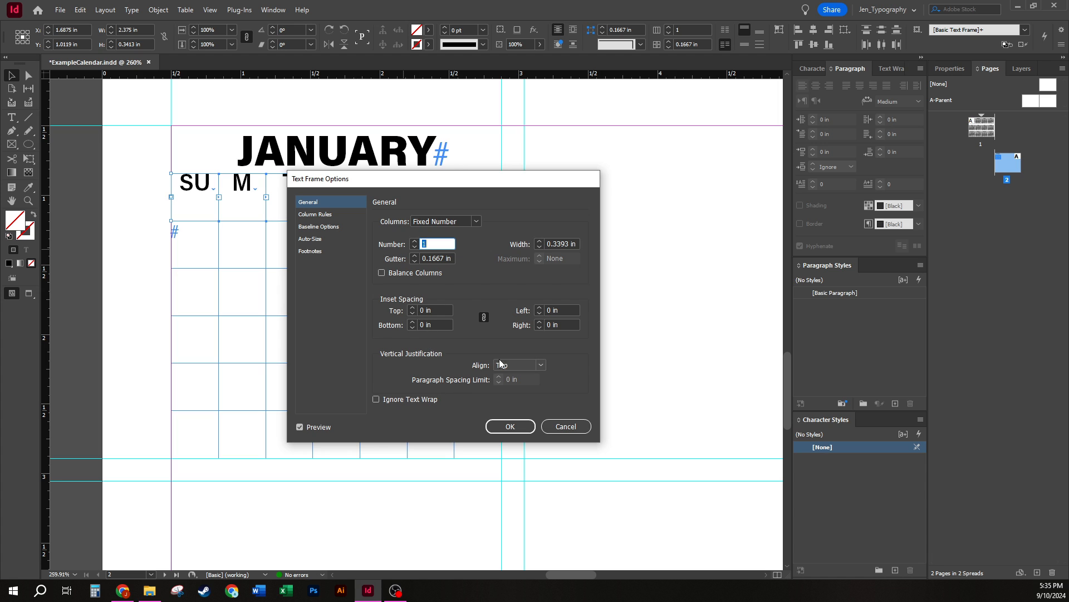
pyautogui.click(513, 367)
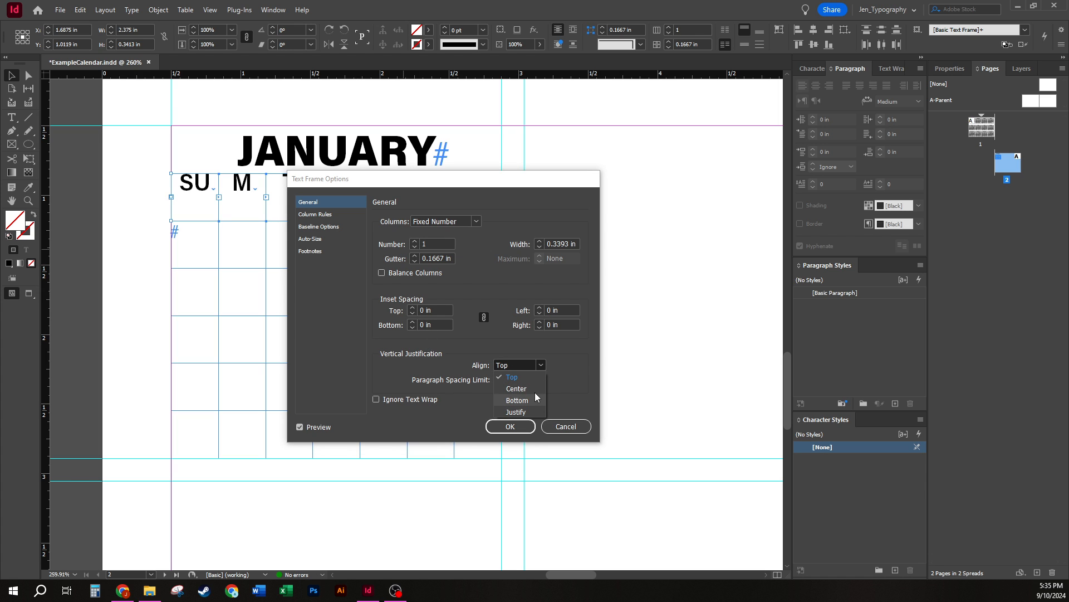
pyautogui.click(532, 388)
pyautogui.click(510, 427)
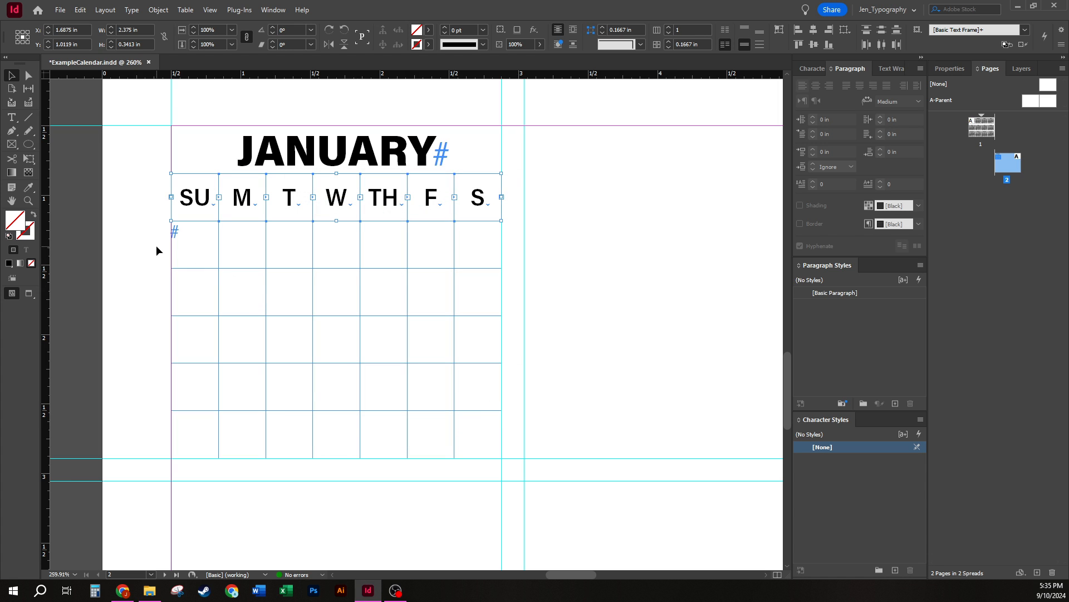
# Set the vertical justification of all date frames below the weekday row to Center and centre their text horizontally.
pyautogui.moveTo(156, 245); pyautogui.dragTo(473, 472)
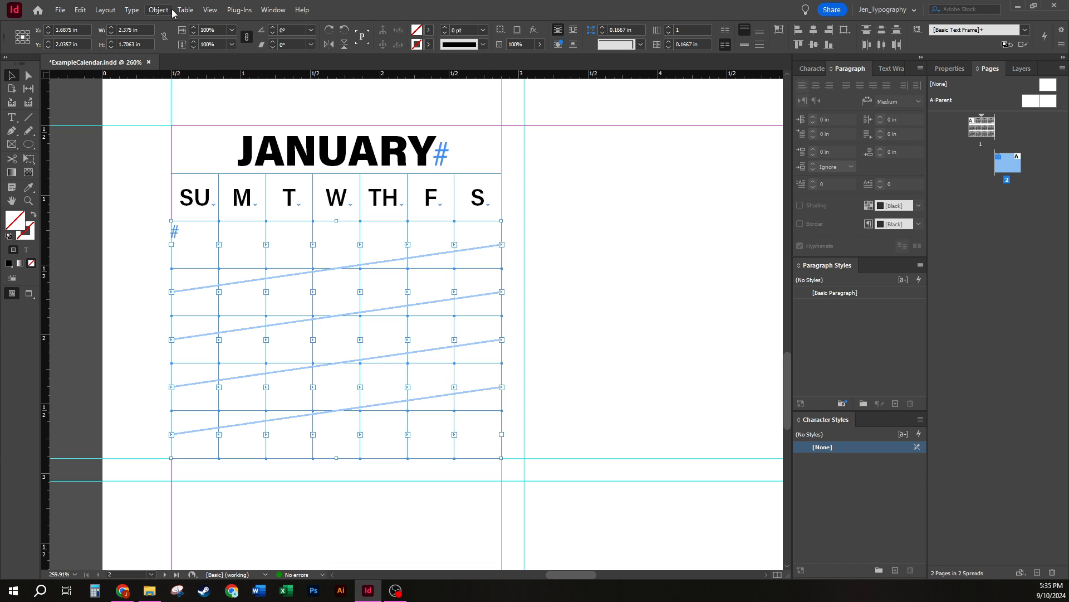
pyautogui.hotkey('ctrl', 'b')
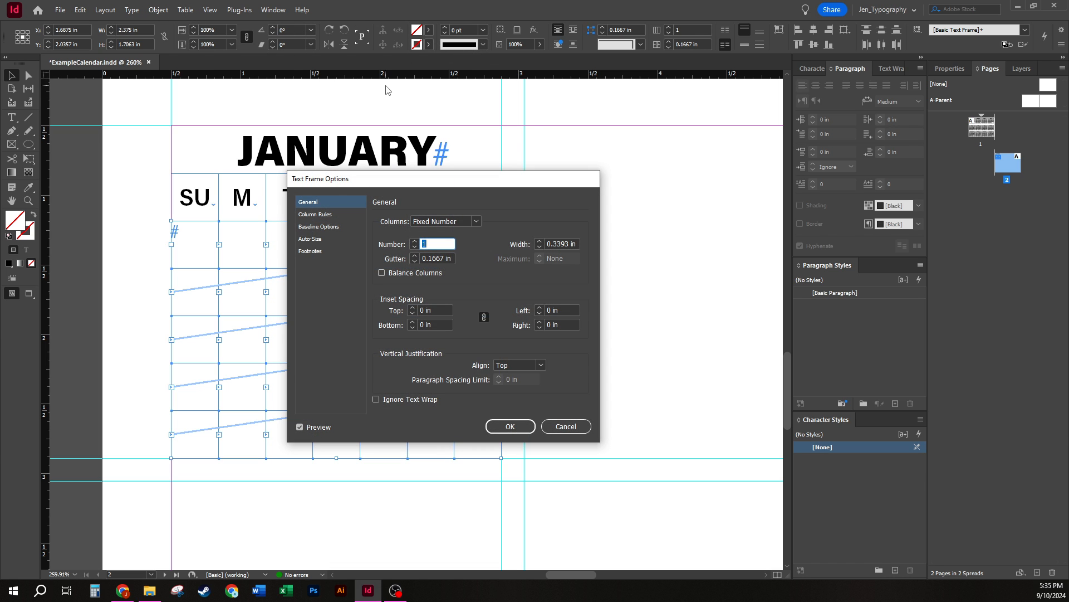
pyautogui.click(523, 365)
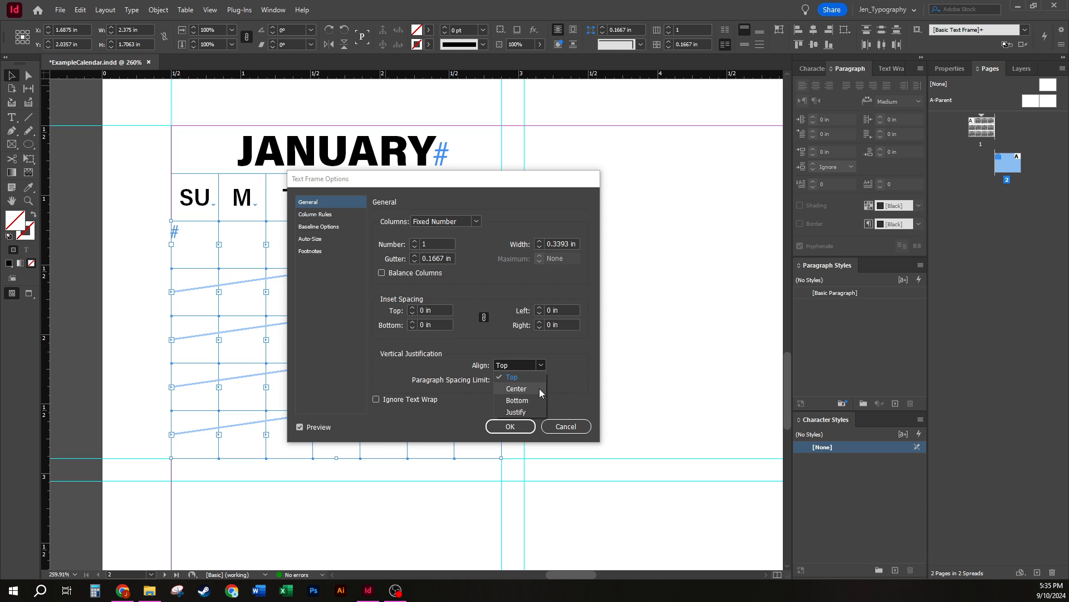
pyautogui.click(539, 389)
pyautogui.click(530, 427)
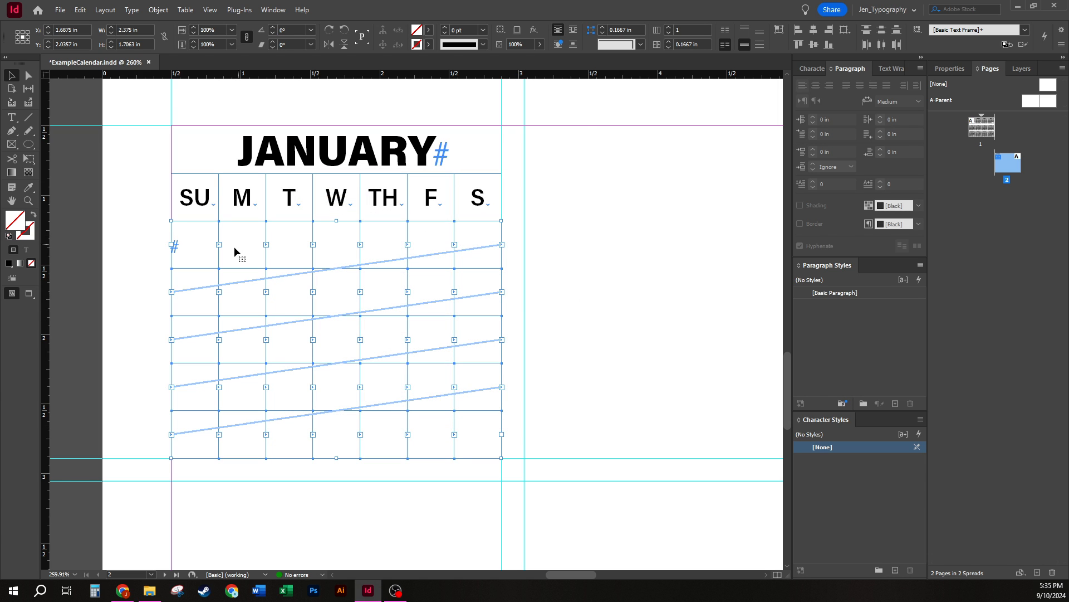
pyautogui.doubleClick(199, 240)
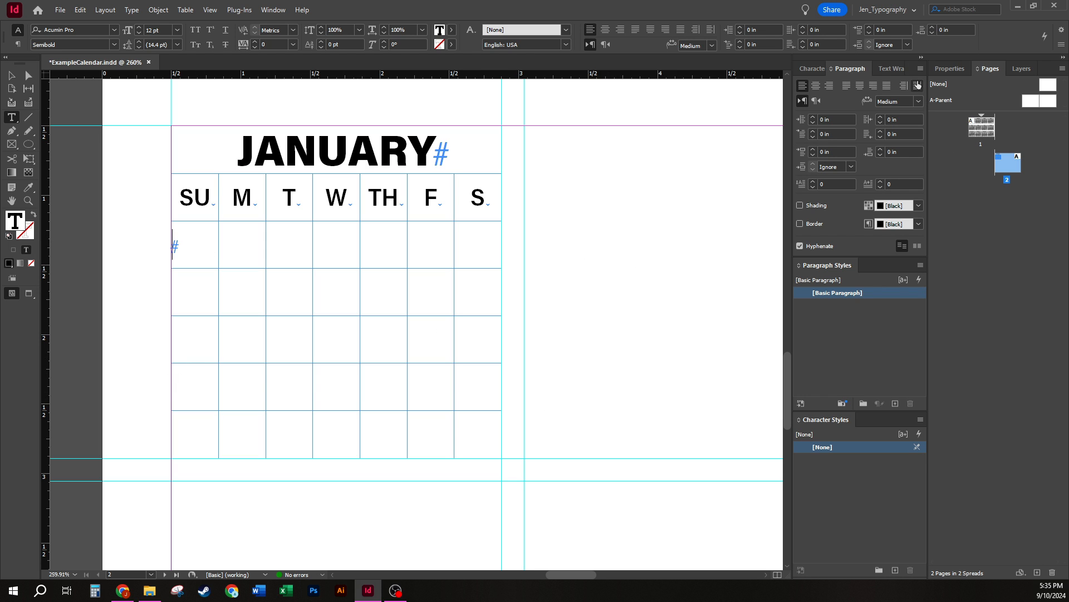
pyautogui.click(815, 86)
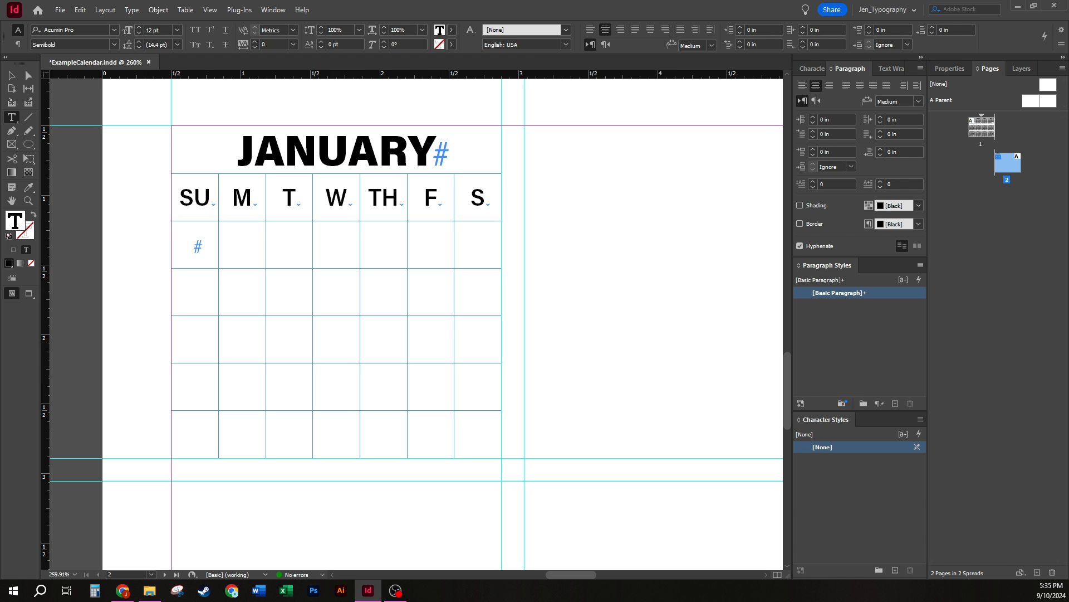
# Leave the Sunday to Tuesday frames of the first date row blank using frame breaks, and enter dates 1 to 4 from Wednesday to Saturday.
pyautogui.hotkey('alt', 'Tab')
pyautogui.press('Tab')
pyautogui.press('Tab')
pyautogui.press('Tab')
pyautogui.write('1')
pyautogui.press('KP_Enter')
pyautogui.write('2')
pyautogui.press('KP_Enter')
pyautogui.write('3')
pyautogui.press('KP_Enter')
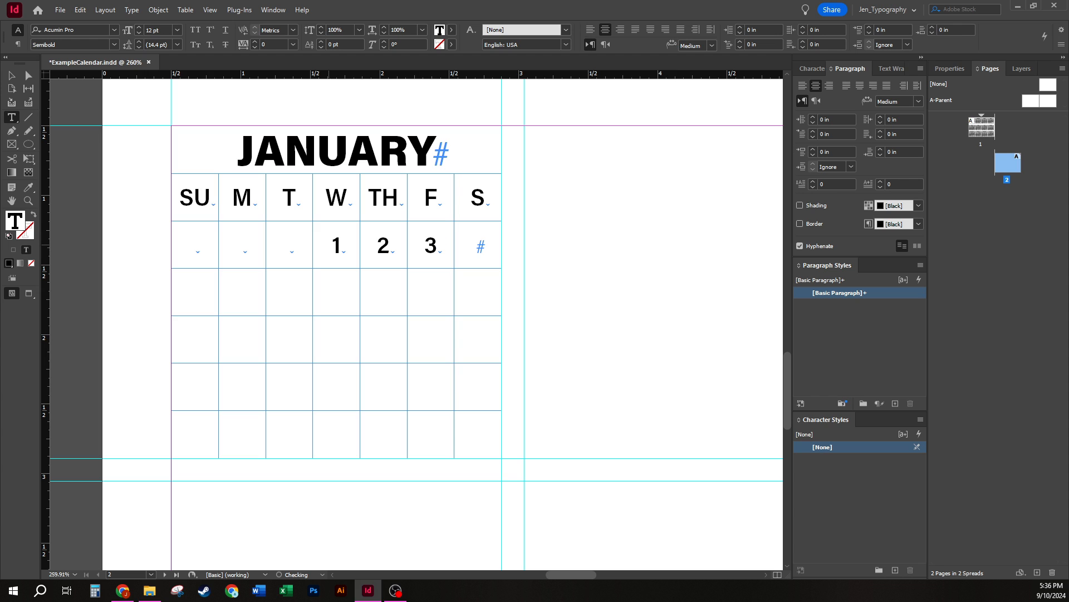
pyautogui.write('4')
pyautogui.press('KP_Enter')
# Fill the second date row with 5 to 11, one number per threaded frame, separated by frame breaks.
pyautogui.write('5')
pyautogui.press('KP_Enter')
pyautogui.write('6')
pyautogui.press('KP_Enter')
pyautogui.write('7')
pyautogui.press('KP_Enter')
pyautogui.write('8')
pyautogui.press('KP_Enter')
pyautogui.write('9')
pyautogui.press('KP_Enter')
pyautogui.write('10')
pyautogui.press('KP_Enter')
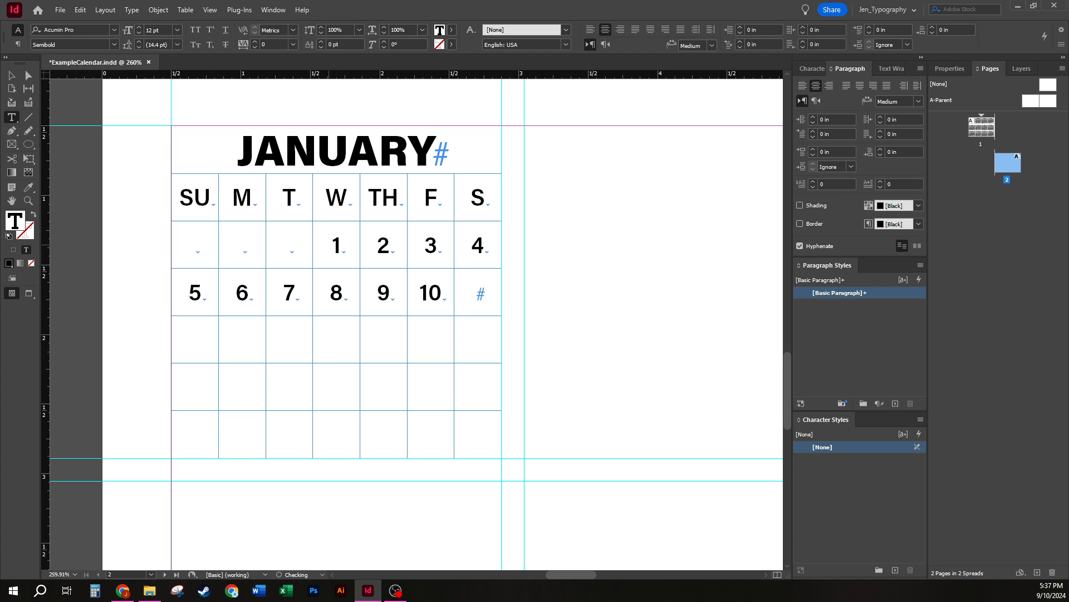
pyautogui.write('11')
pyautogui.press('KP_Enter')
# Fill the third date row with 12 to 18, separating the numbers with frame breaks.
pyautogui.write('12')
pyautogui.press('KP_Enter')
pyautogui.write('1')
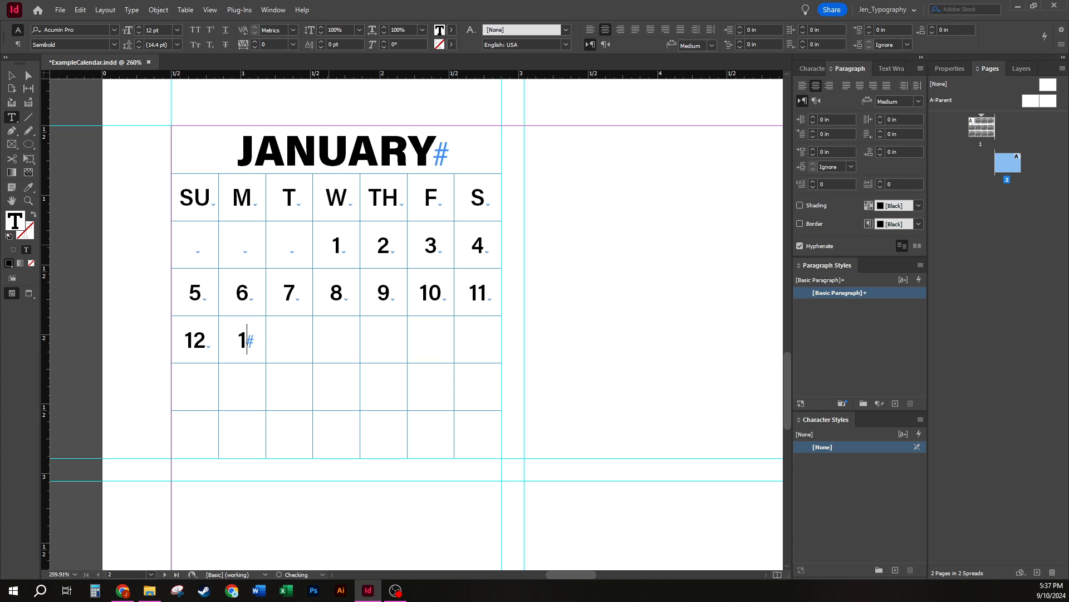
pyautogui.write('3')
pyautogui.press('KP_Enter')
pyautogui.press('Tab')
pyautogui.write('15')
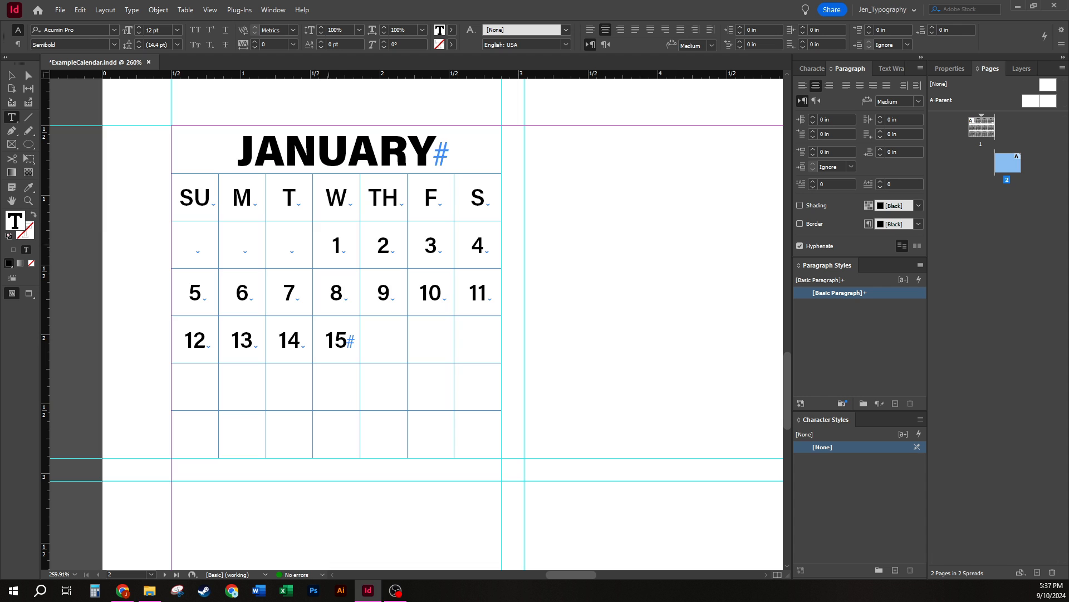
pyautogui.press('Tab')
pyautogui.write('16')
pyautogui.press('Tab')
pyautogui.write('17')
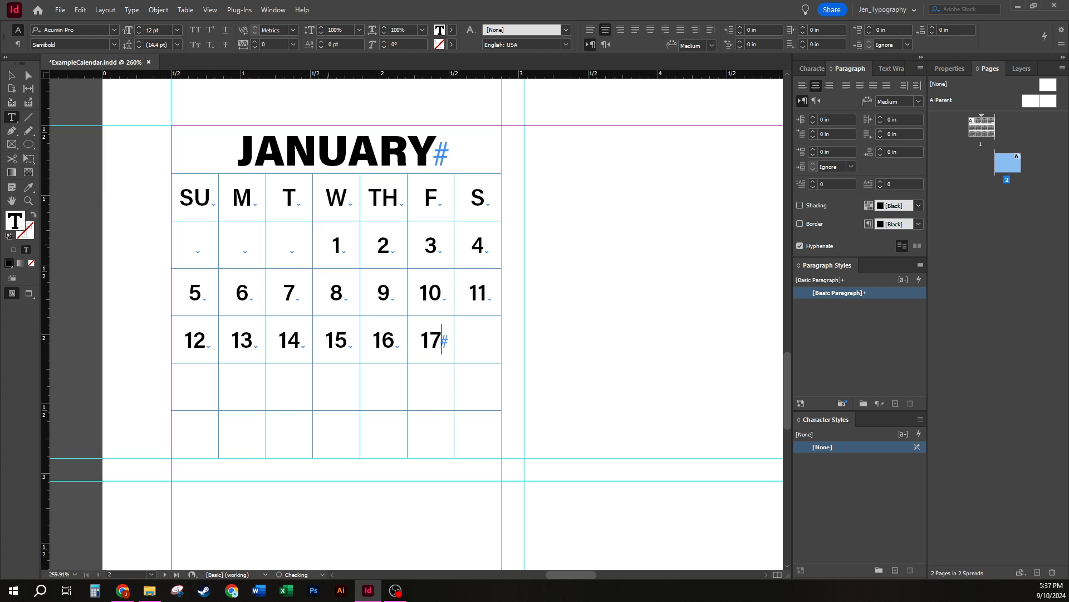
pyautogui.press('Tab')
pyautogui.write('18')
pyautogui.press('Tab')
# Enter 19 to 25 across the fourth date row, moving to the next threaded frame after each number.
pyautogui.write('19')
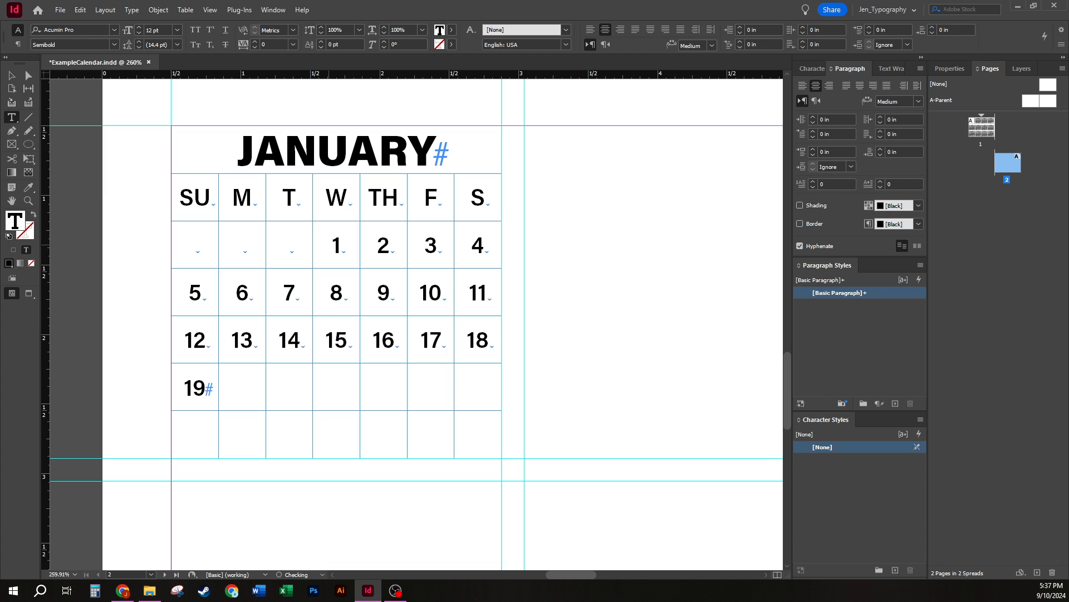
pyautogui.press('Tab')
pyautogui.write('20')
pyautogui.press('Tab')
pyautogui.write('21')
pyautogui.press('Tab')
pyautogui.write('22')
pyautogui.press('Tab')
pyautogui.write('2')
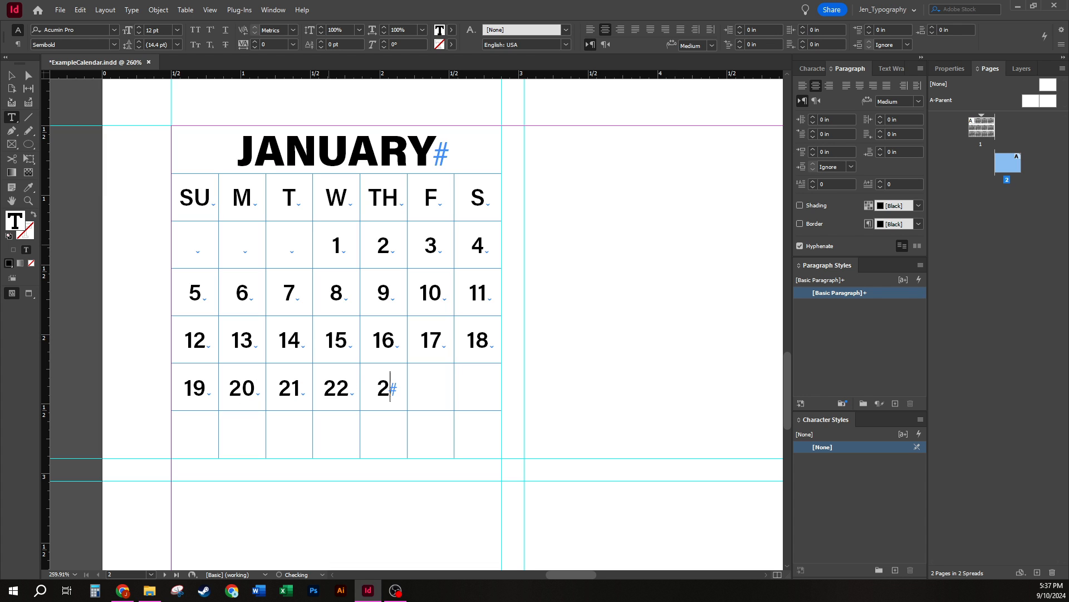
pyautogui.write('3')
pyautogui.press('Tab')
pyautogui.write('24')
pyautogui.press('Tab')
pyautogui.write('2')
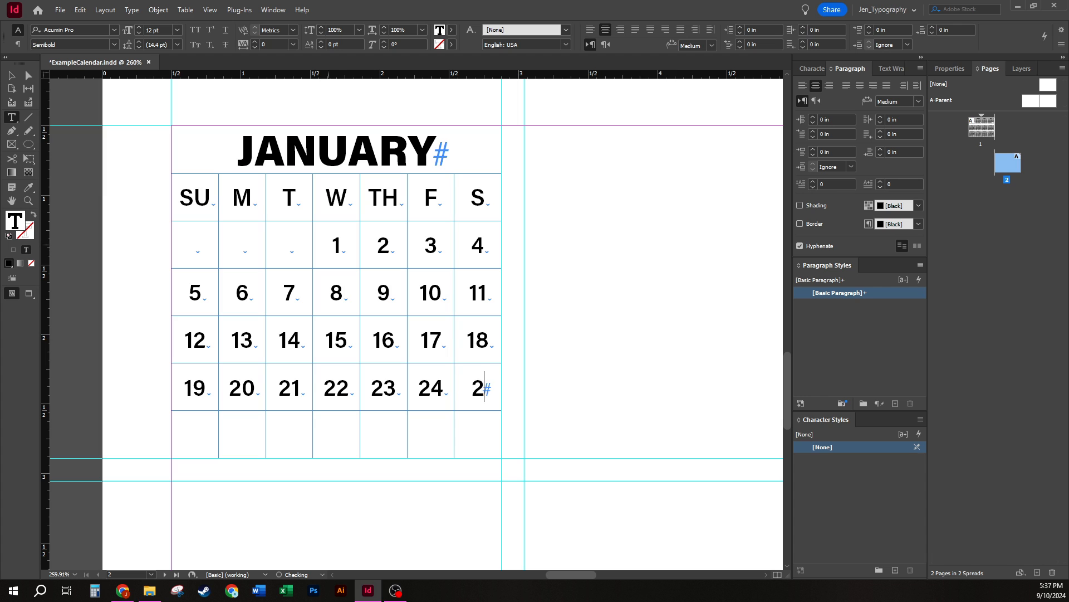
pyautogui.write('5')
pyautogui.press('Tab')
# Enter 26 to 31 in the last date row, ending with a frame break after 31.
pyautogui.write('26')
pyautogui.press('Tab')
pyautogui.write('27')
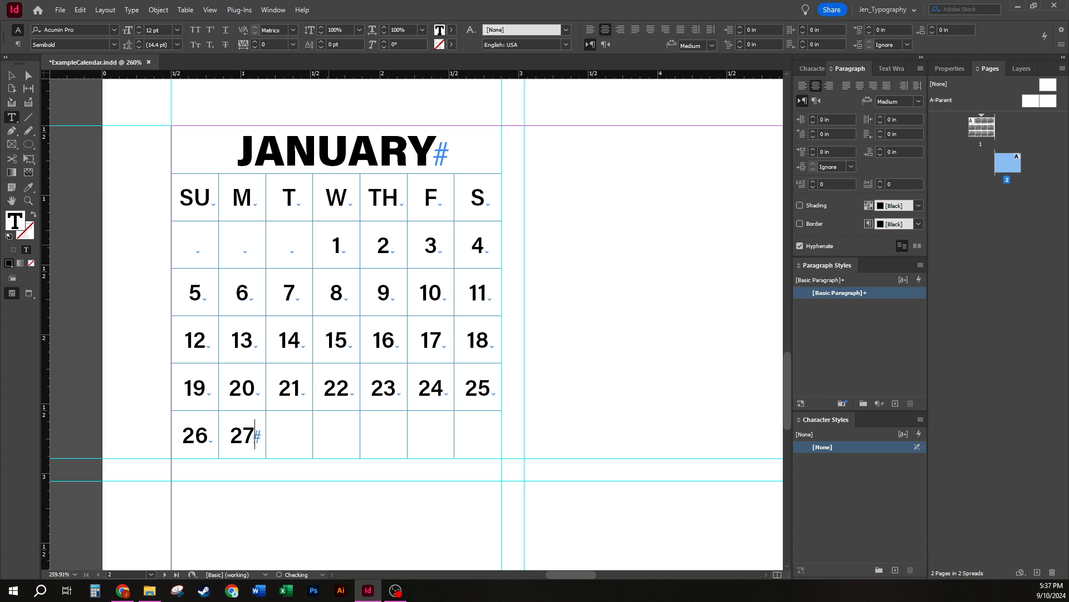
pyautogui.press('Tab')
pyautogui.write('28')
pyautogui.press('Tab')
pyautogui.write('29')
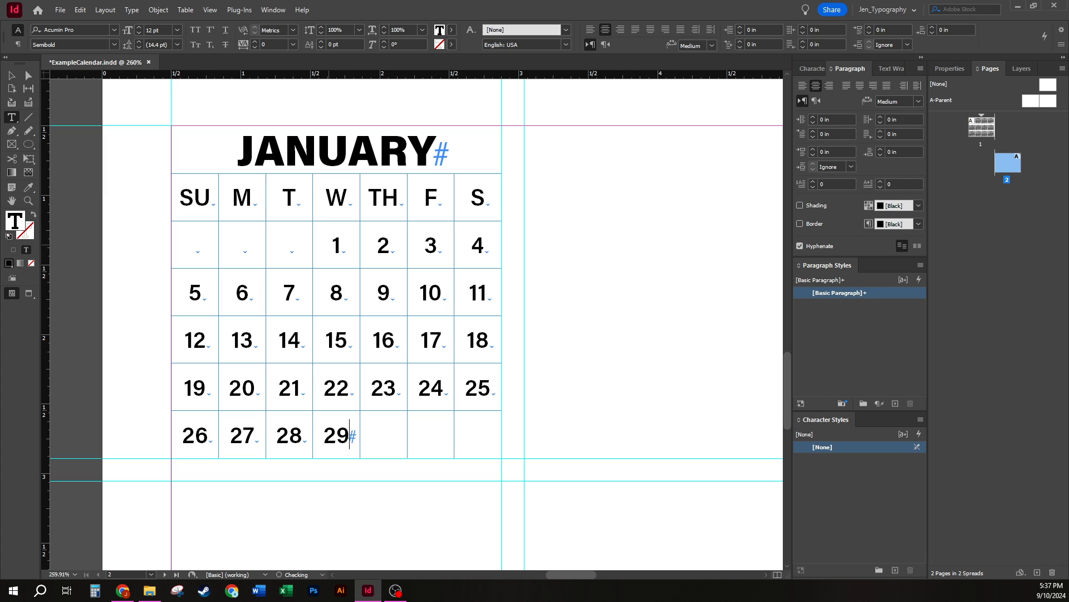
pyautogui.press('Tab')
pyautogui.write('30')
pyautogui.press('Tab')
pyautogui.write('31')
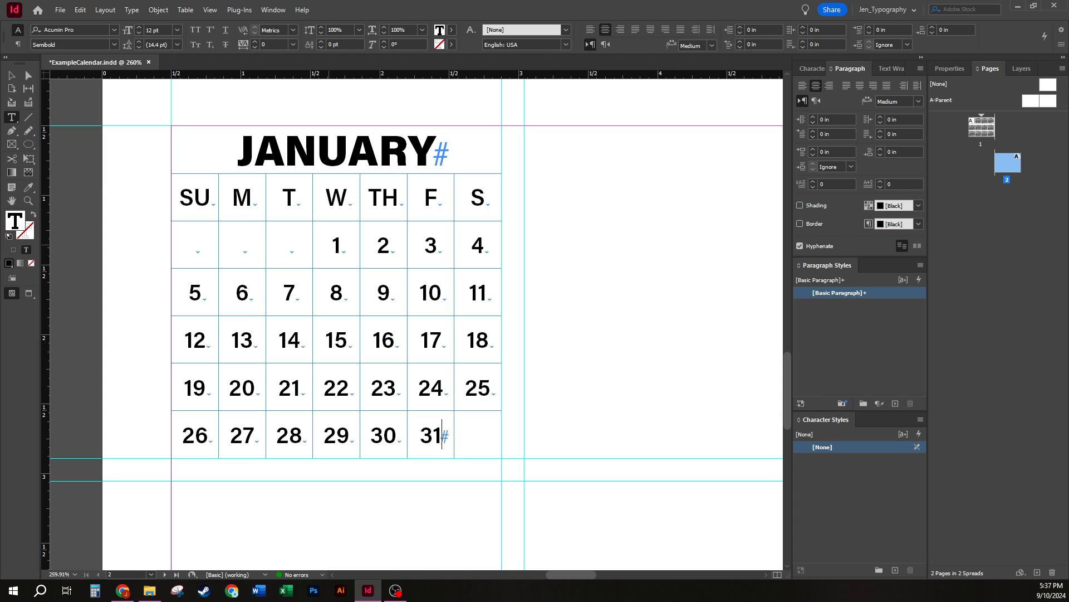
pyautogui.press('Tab')
# Leave text editing, deselect everything and check the January calendar in preview mode before returning to the normal view.
pyautogui.click(13, 77)
pyautogui.click(125, 158)
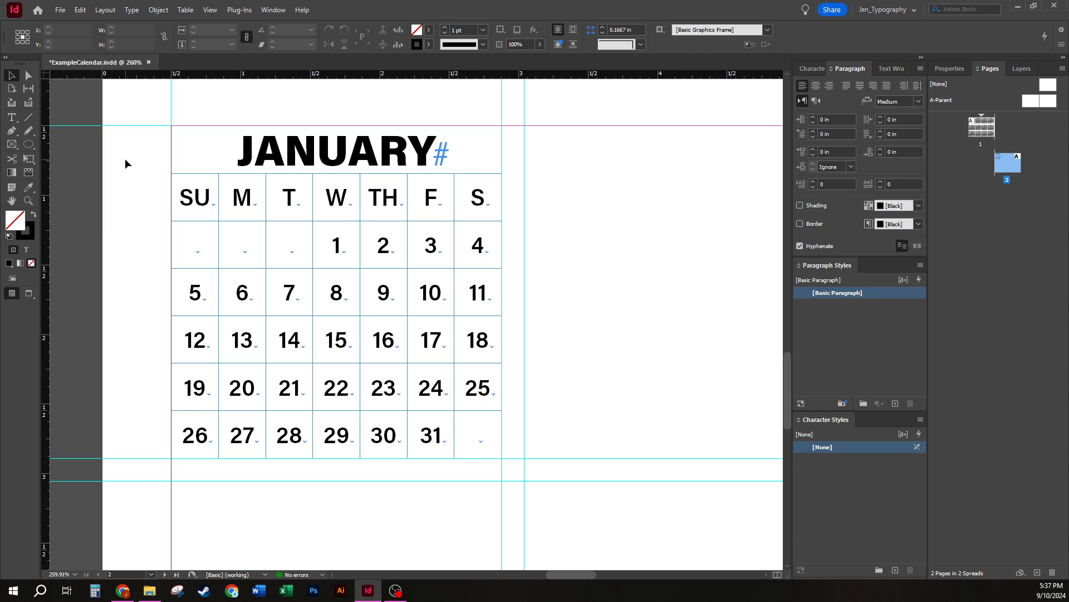
pyautogui.press('w')
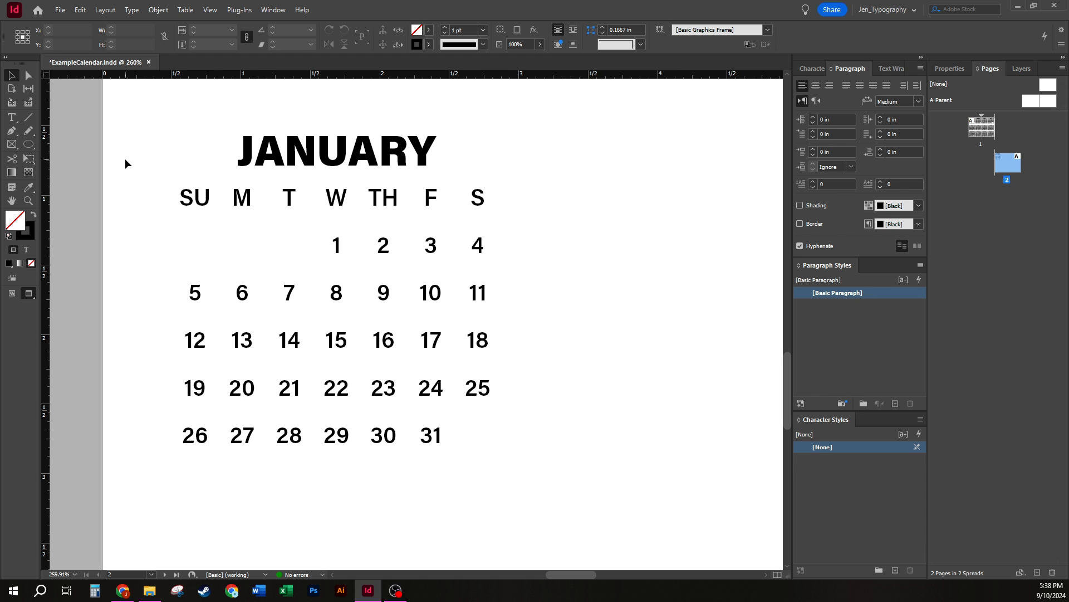
pyautogui.press('w')
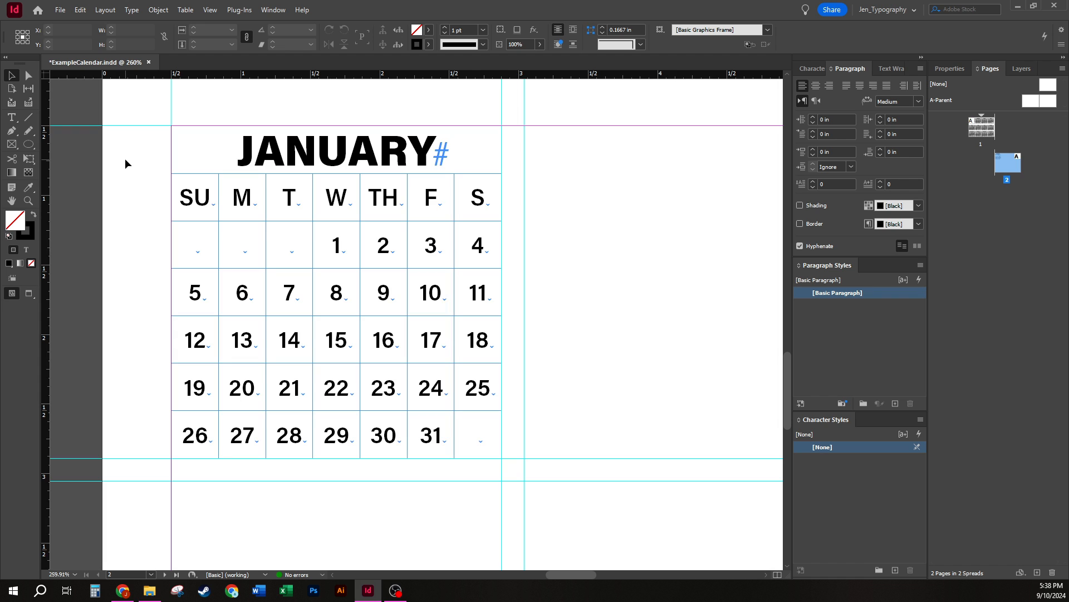
# Apply a [Black] stroke to all January frames, including the header, weekday and date frames.
pyautogui.moveTo(155, 129); pyautogui.dragTo(531, 464)
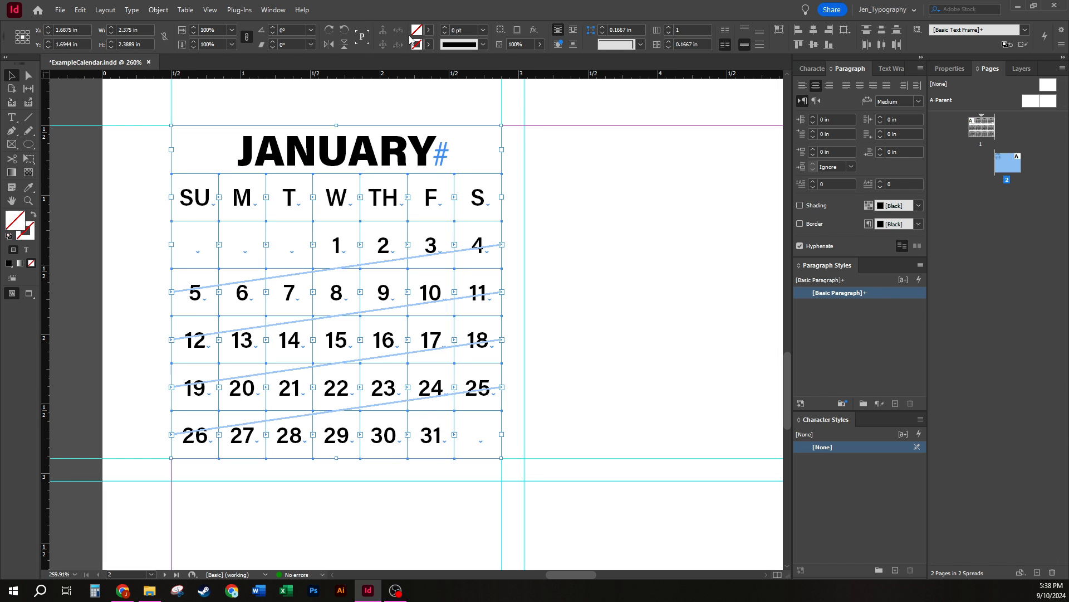
pyautogui.click(429, 44)
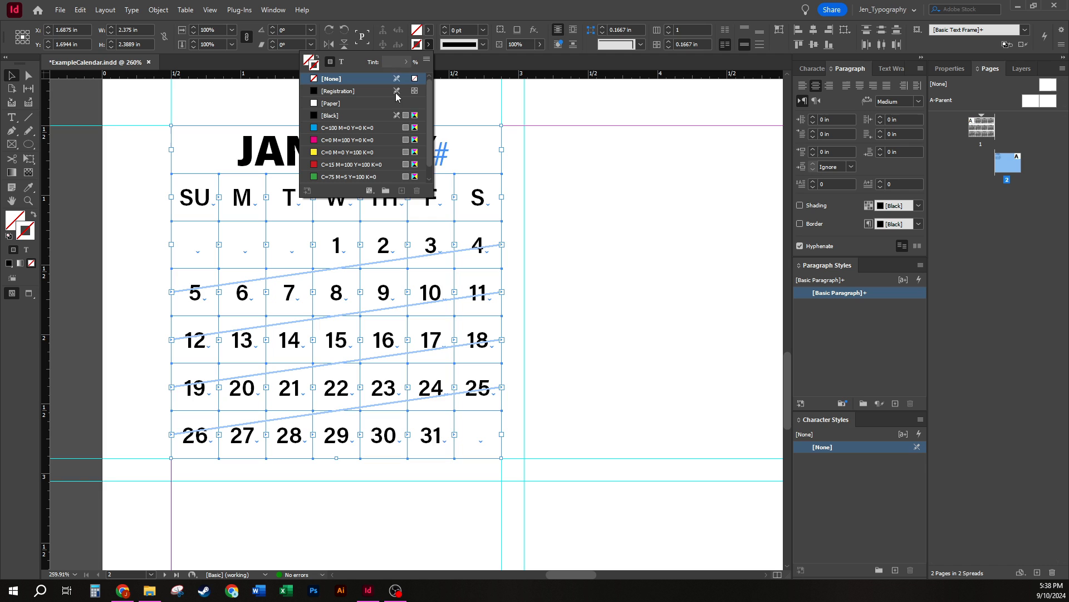
pyautogui.click(347, 116)
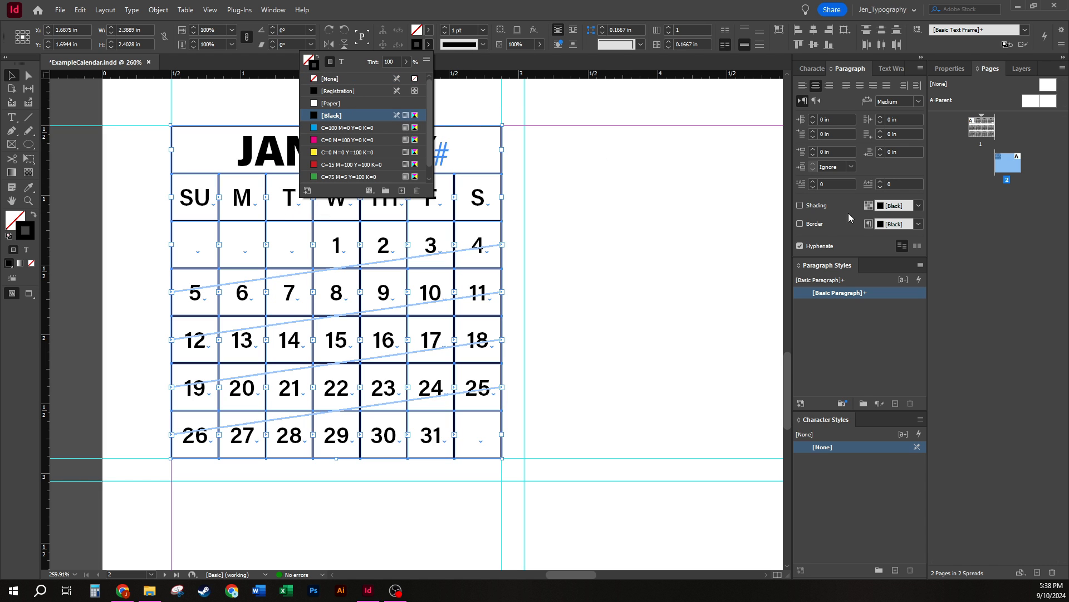
pyautogui.click(939, 75)
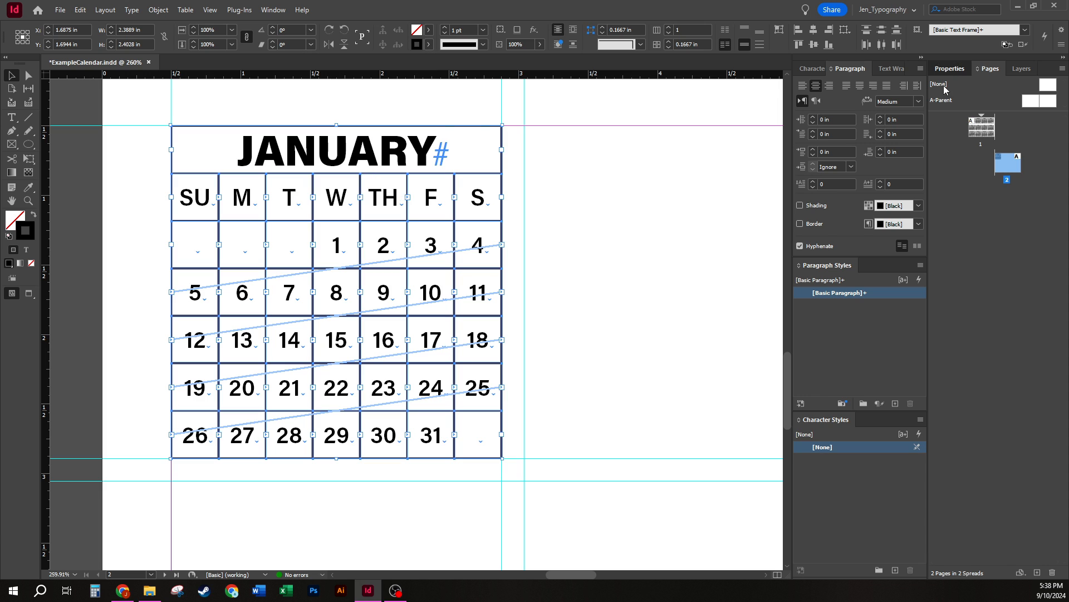
# Examine the stroke alignment options for the selected frames, and dock the Properties panel in its own column beside Layers.
pyautogui.click(950, 68)
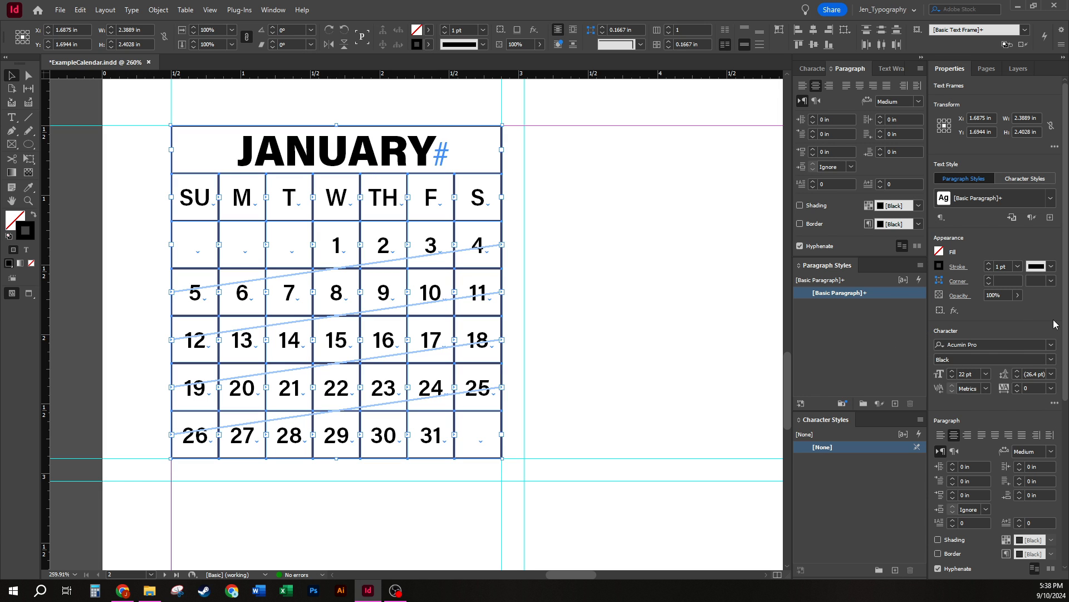
pyautogui.click(958, 267)
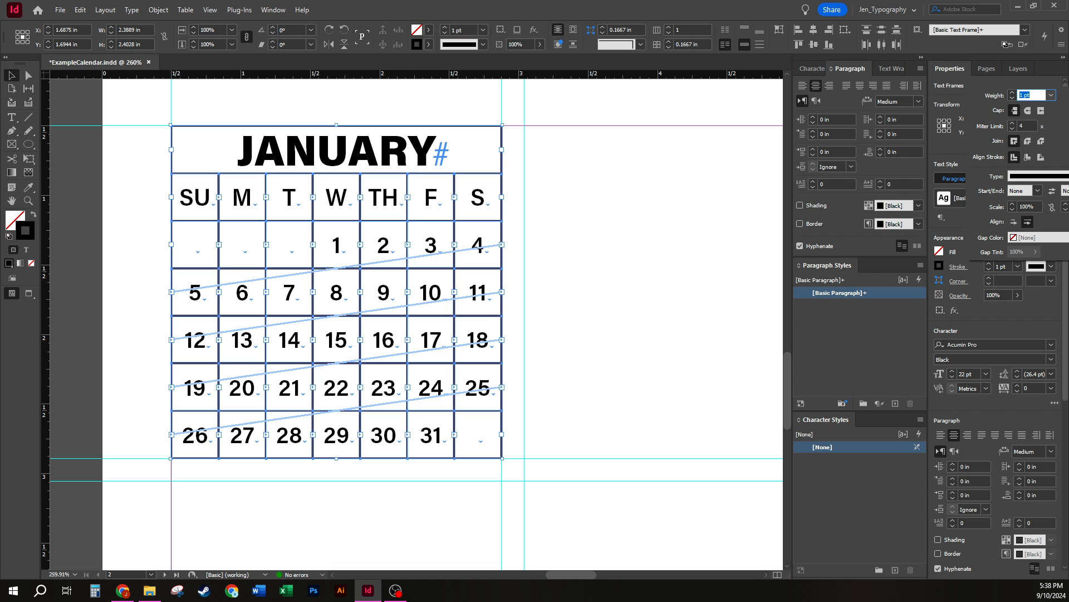
pyautogui.moveTo(567, 3); pyautogui.dragTo(296, 0)
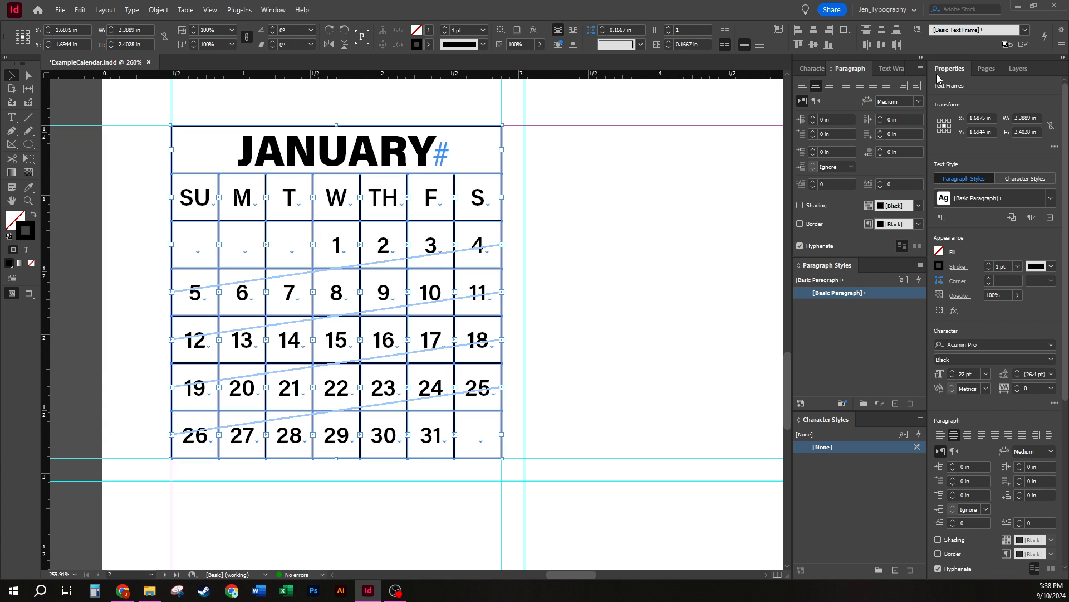
pyautogui.moveTo(943, 69); pyautogui.dragTo(524, 83)
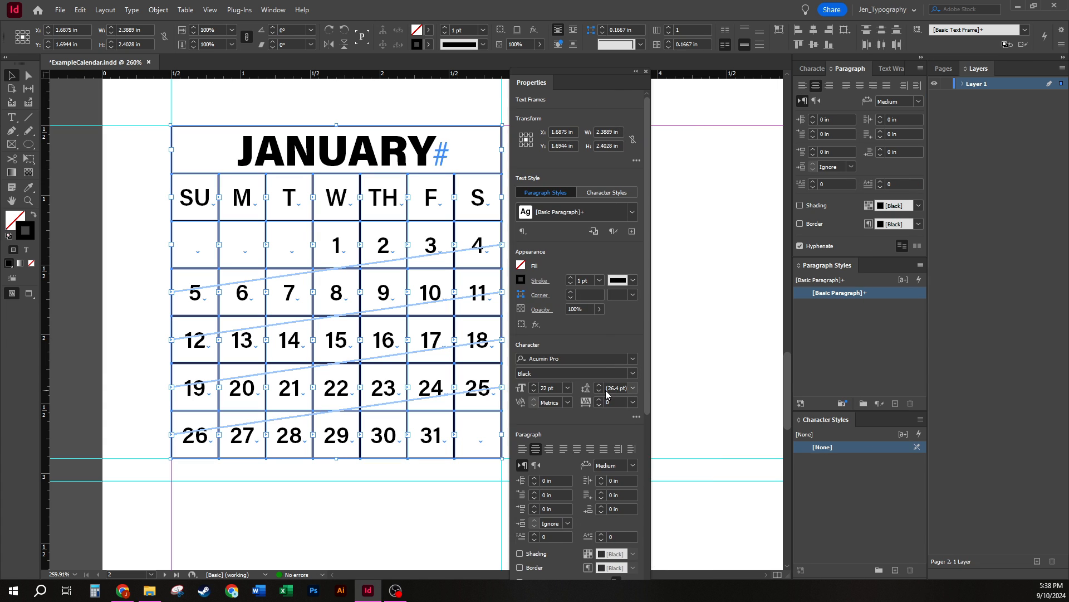
pyautogui.click(540, 281)
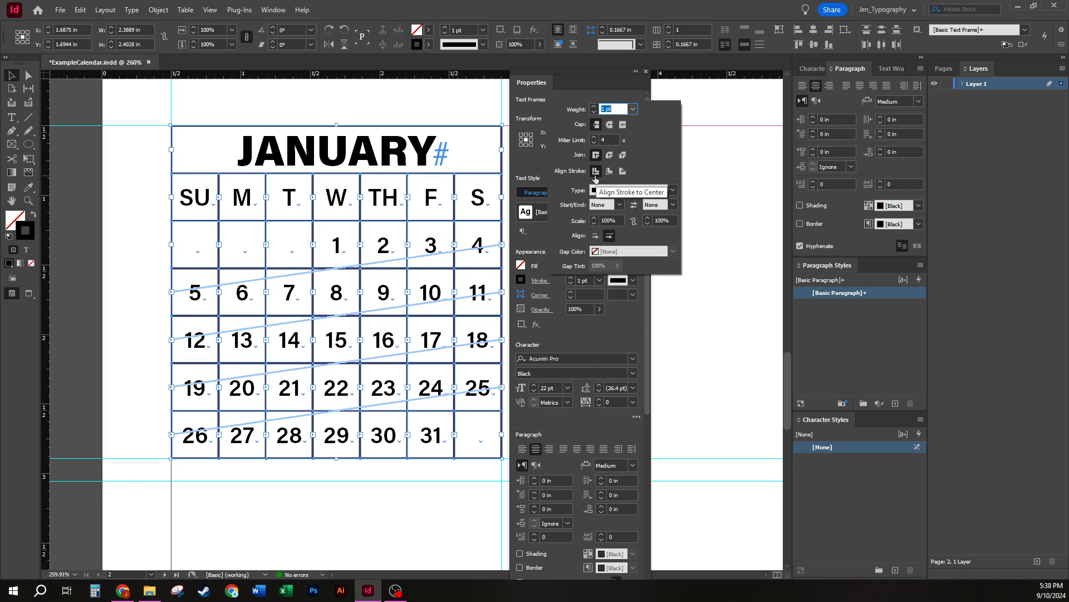
pyautogui.click(559, 72)
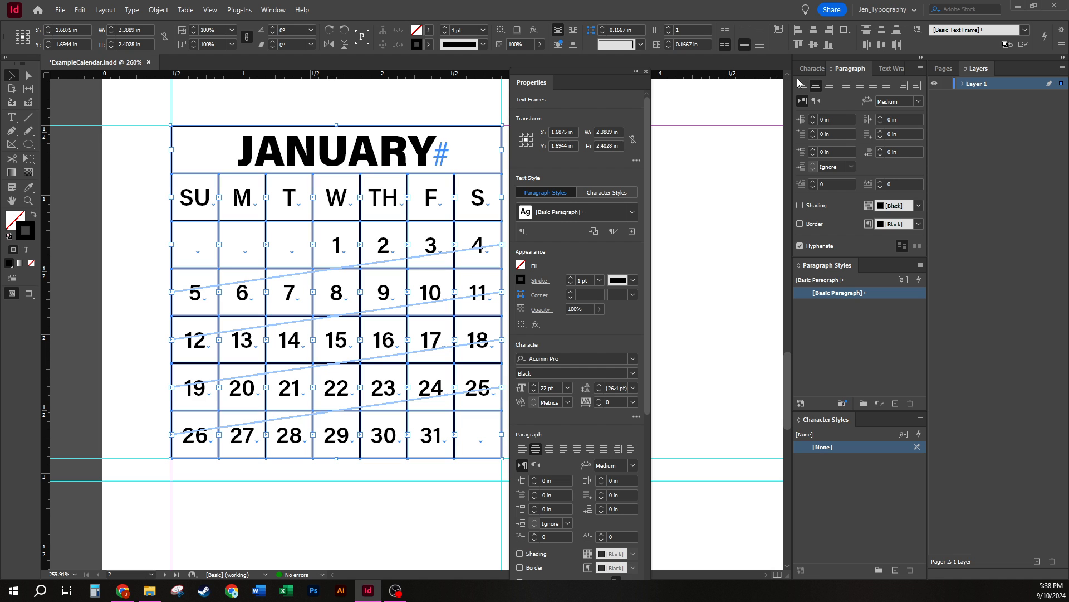
pyautogui.moveTo(580, 69); pyautogui.dragTo(924, 91)
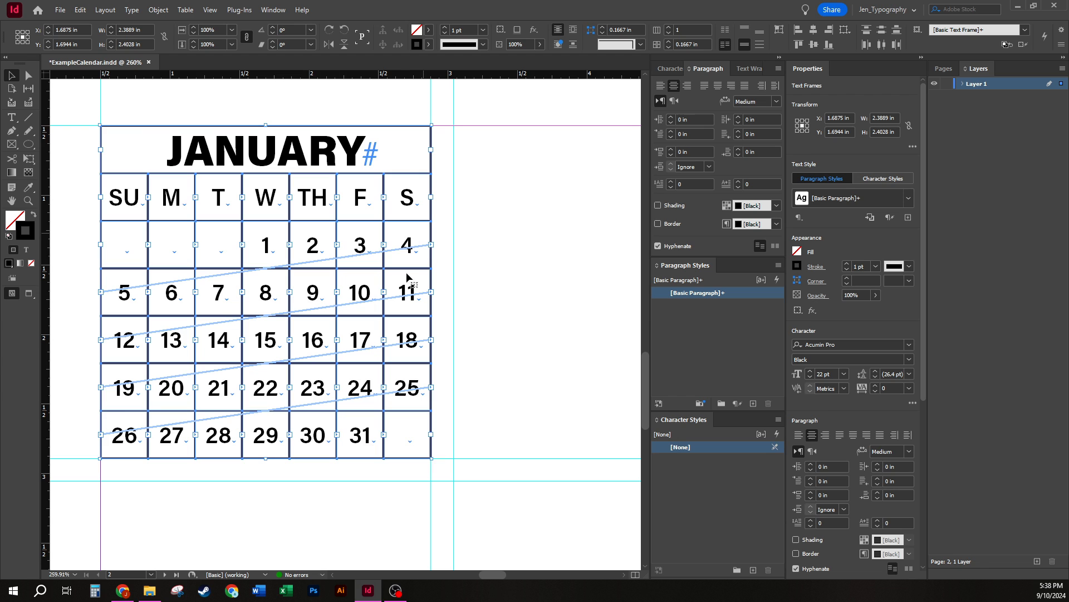
# Fill the JANUARY header frame with the dark blue swatch C=100 M=90 Y=10 K=0.
pyautogui.click(236, 110)
pyautogui.click(217, 147)
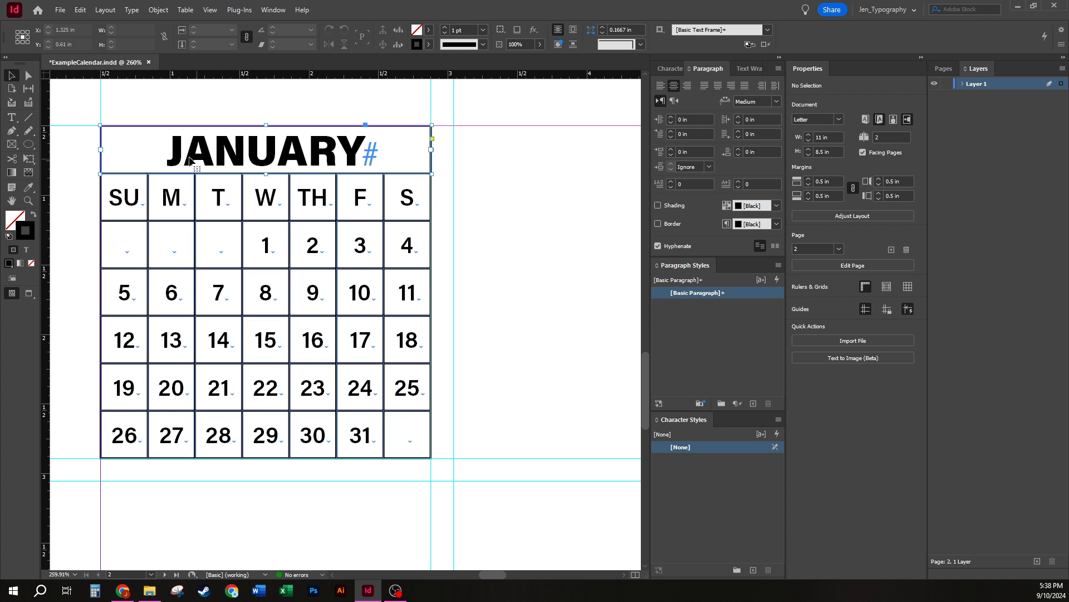
pyautogui.click(431, 31)
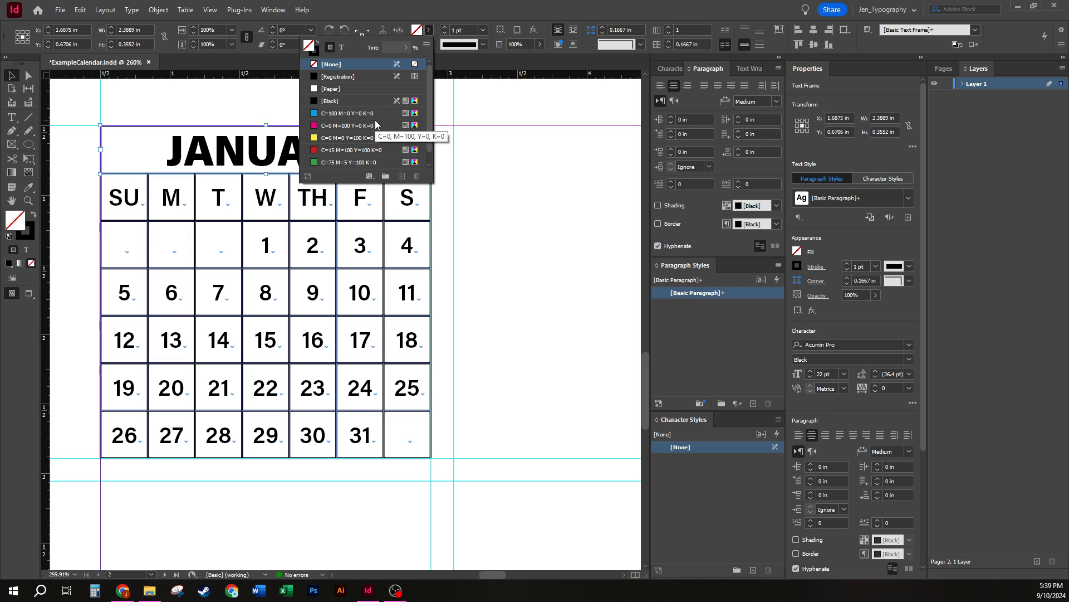
pyautogui.scroll(-1, 368, 150)
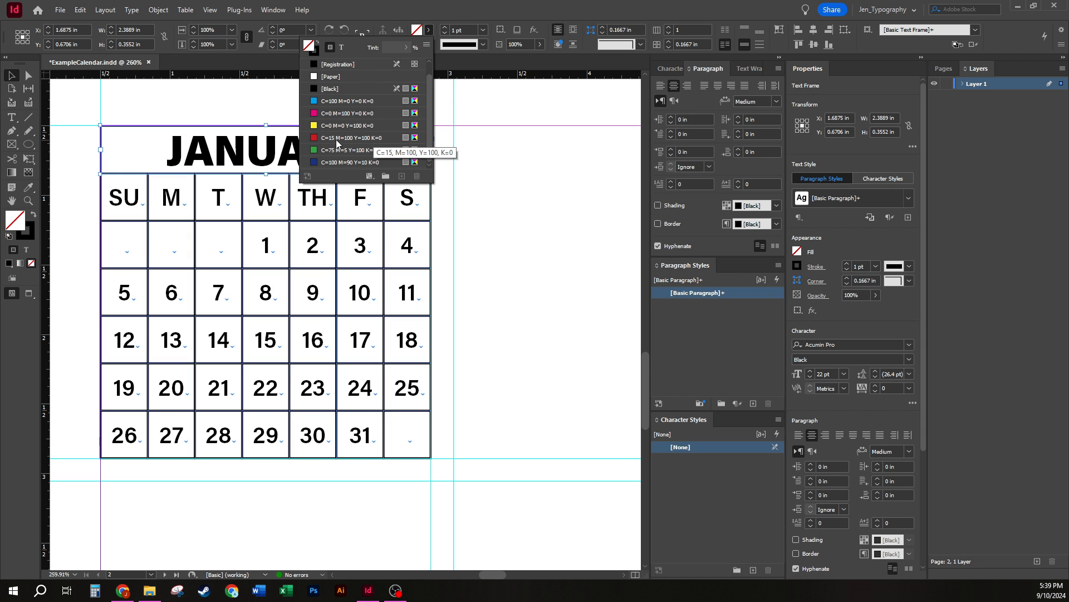
pyautogui.click(347, 160)
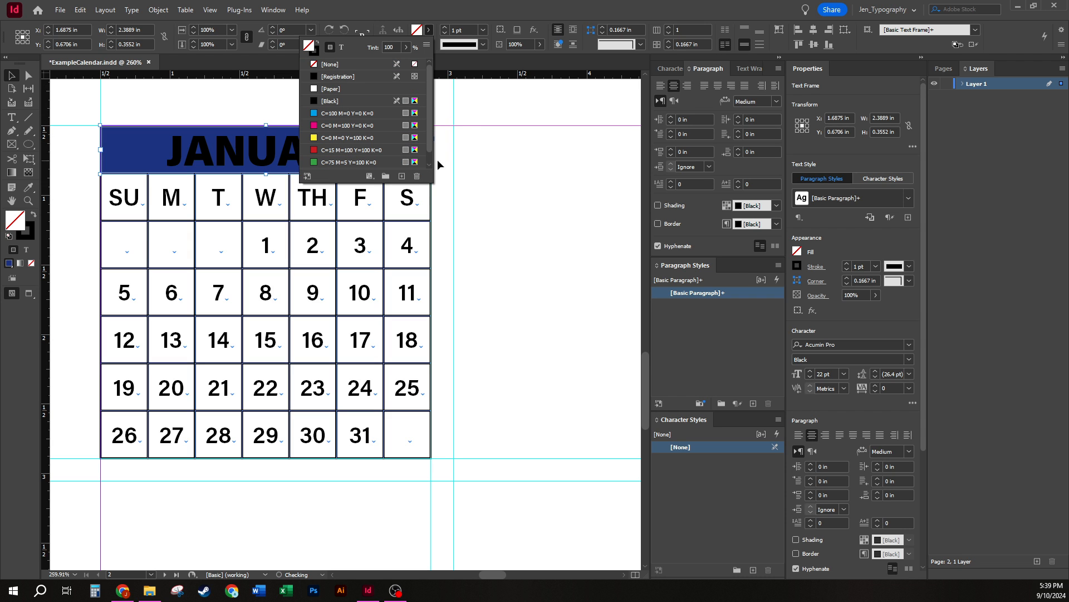
# Set the JANUARY header's text colour to [Paper] and deselect the frame.
pyautogui.click(341, 47)
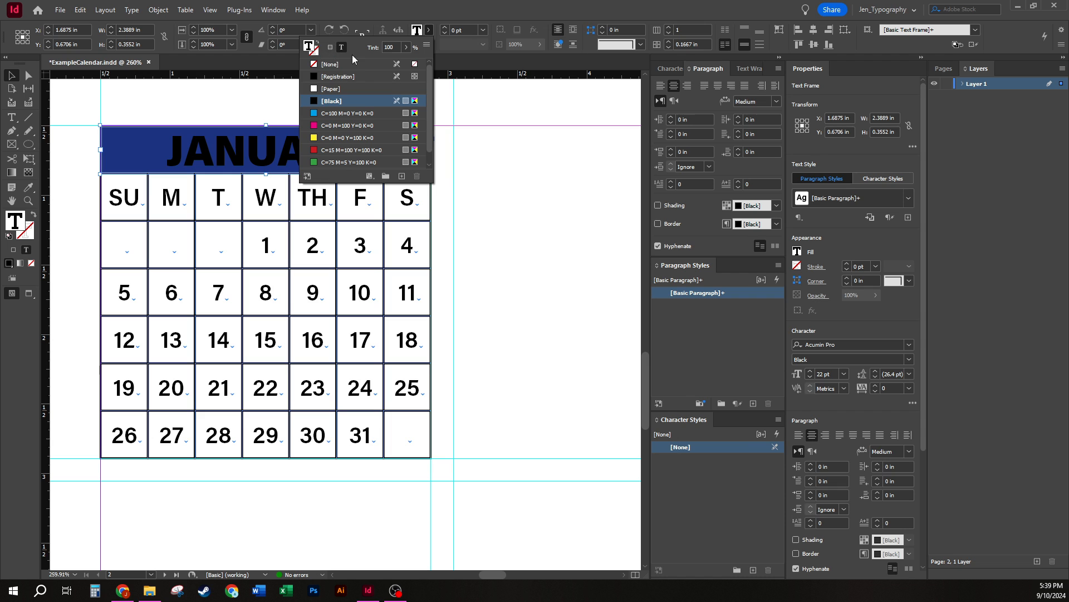
pyautogui.click(339, 88)
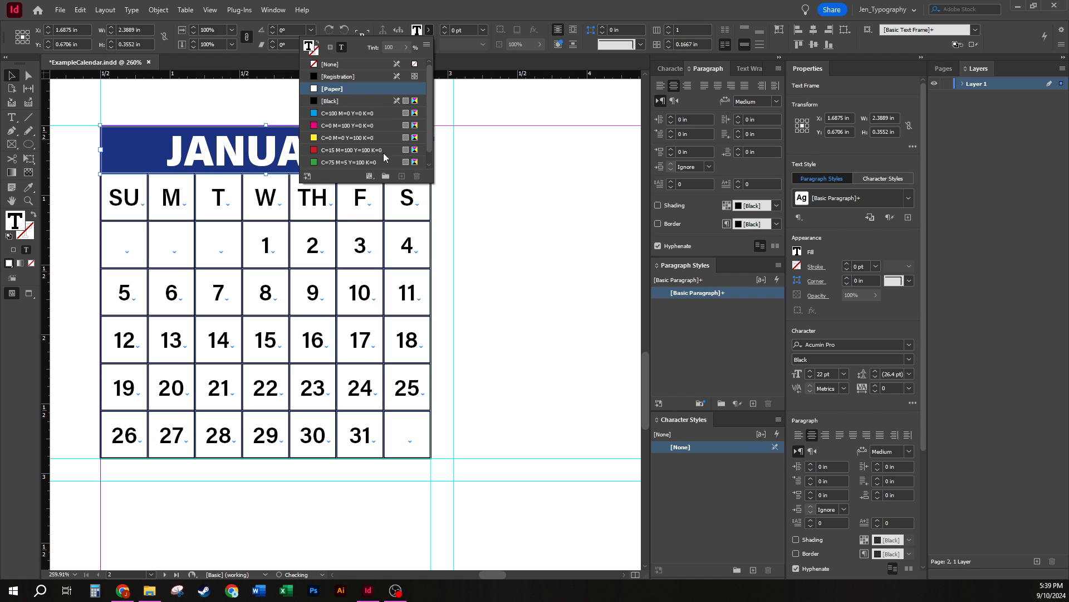
pyautogui.click(470, 83)
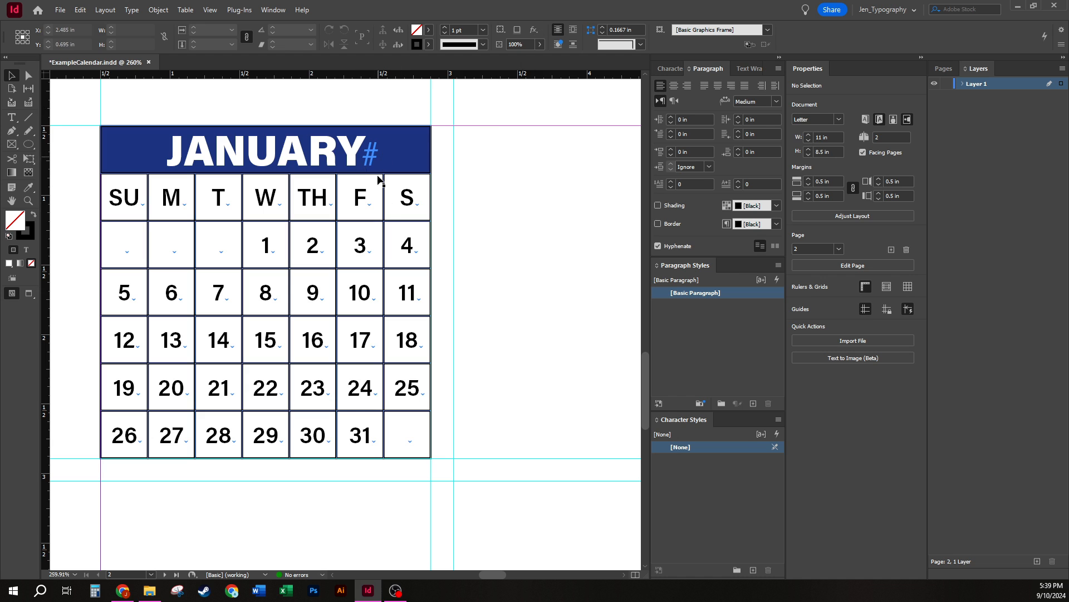
pyautogui.doubleClick(372, 199)
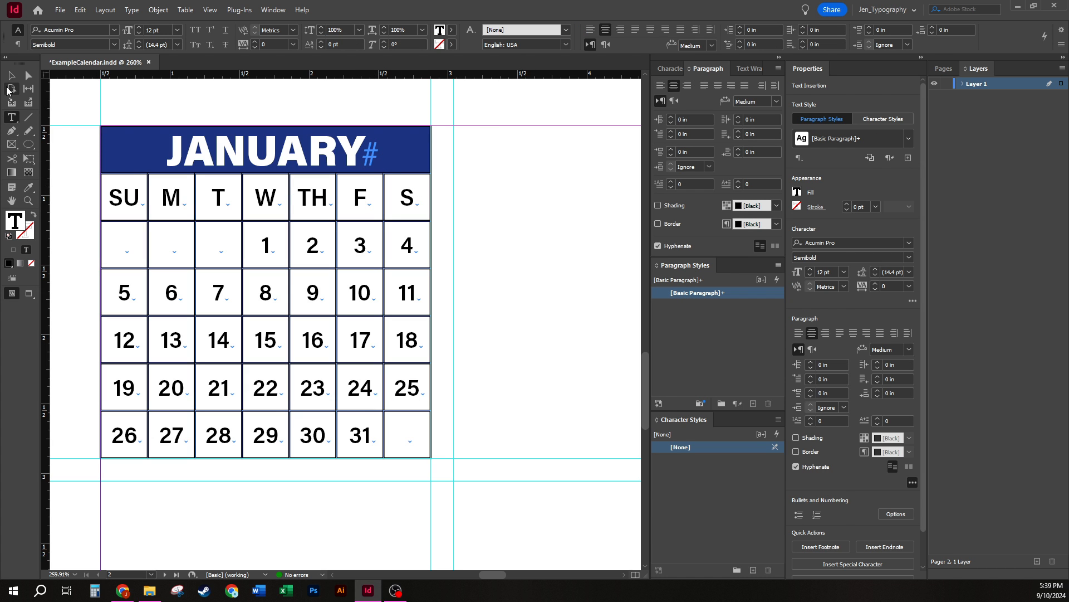
pyautogui.moveTo(422, 208); pyautogui.dragTo(101, 191)
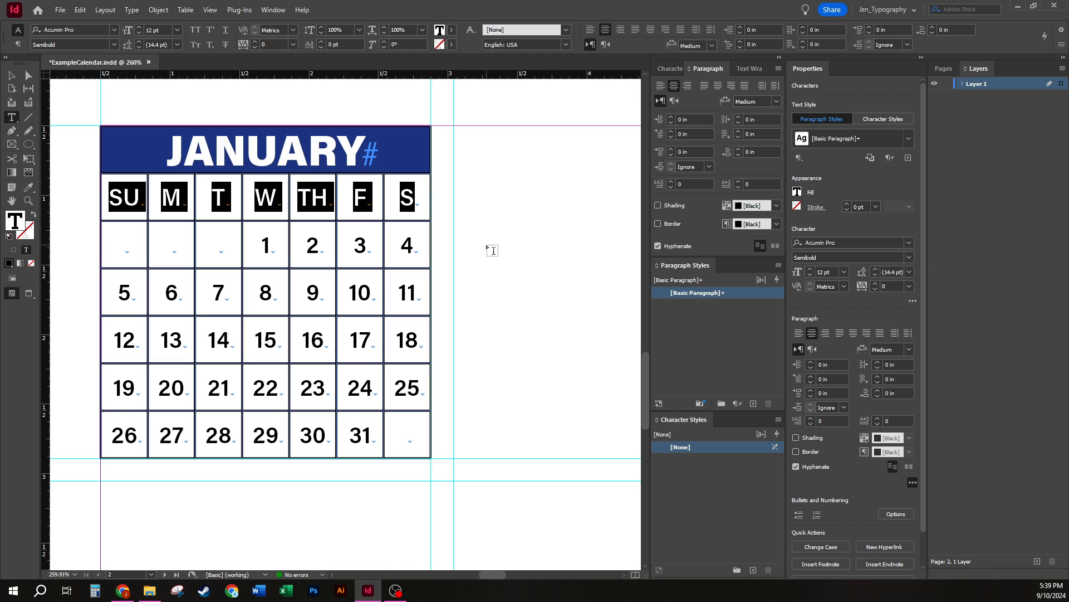
pyautogui.press('Escape')
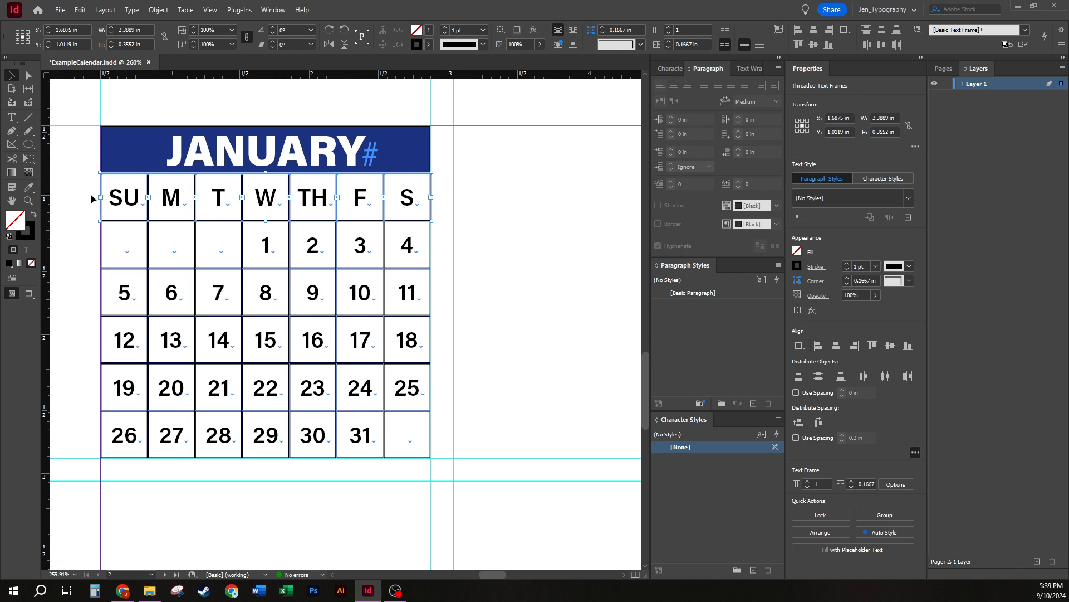
# Fill the row of January weekday frames with [Black] at a 20% tint and preview the page without guides.
pyautogui.click(88, 193)
pyautogui.moveTo(82, 193); pyautogui.dragTo(521, 199)
pyautogui.click(429, 30)
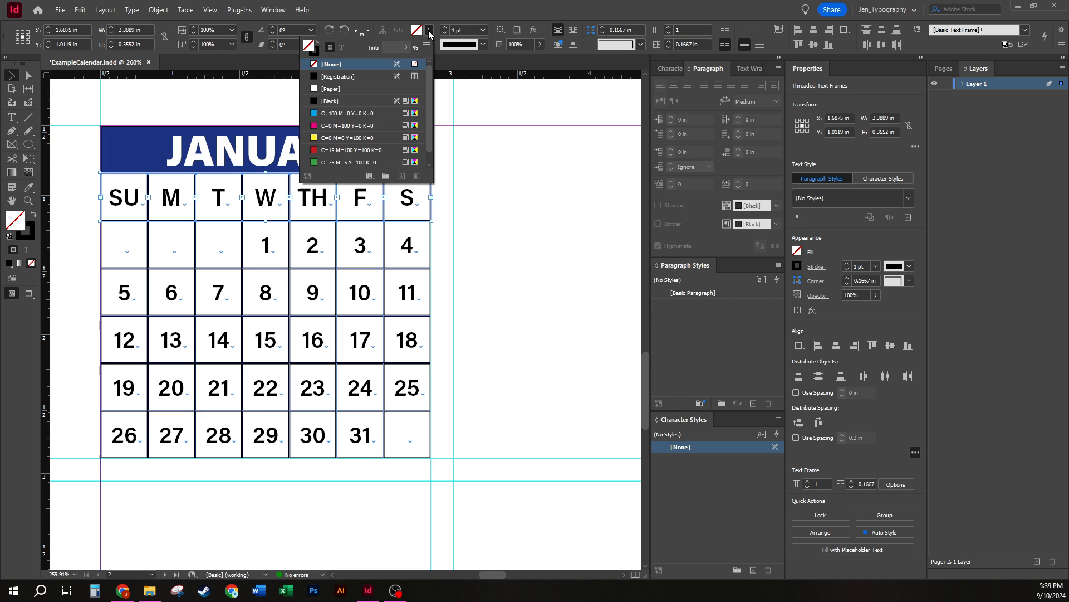
pyautogui.click(342, 100)
pyautogui.click(393, 47)
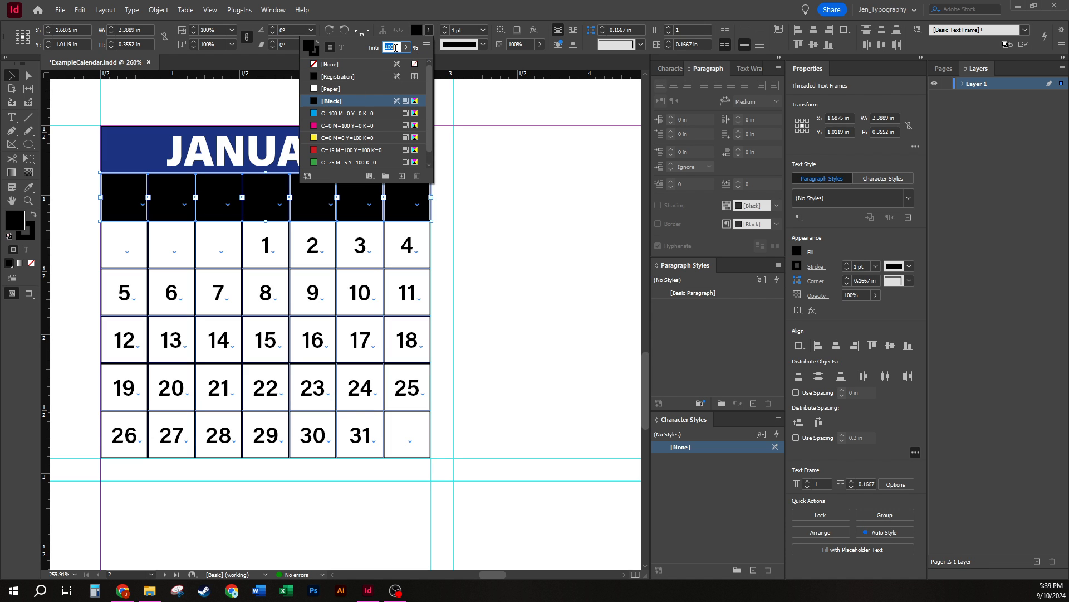
pyautogui.write('20')
pyautogui.press('Return')
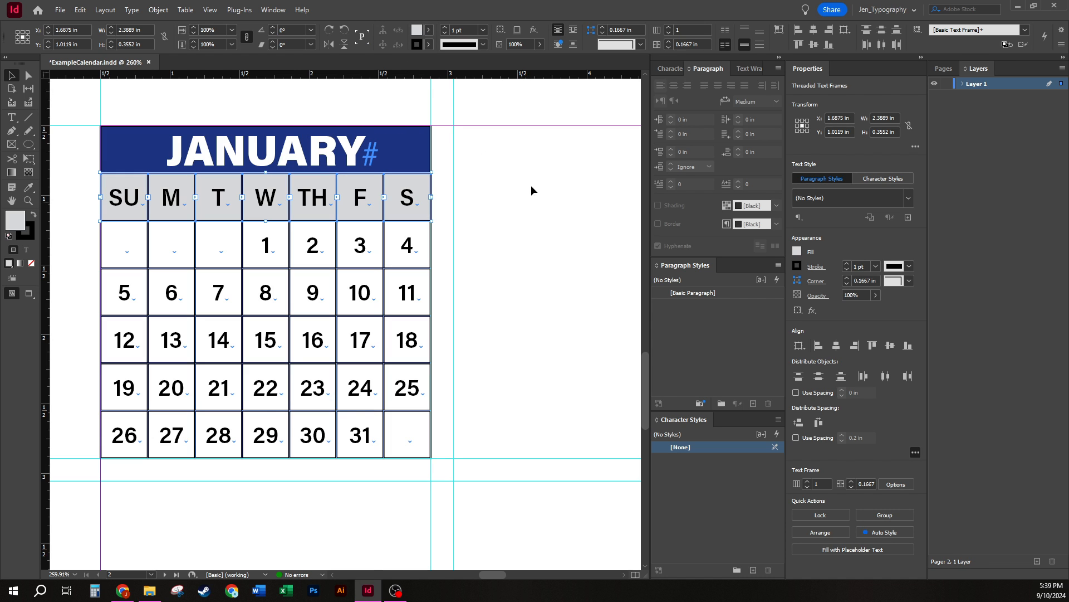
pyautogui.click(501, 155)
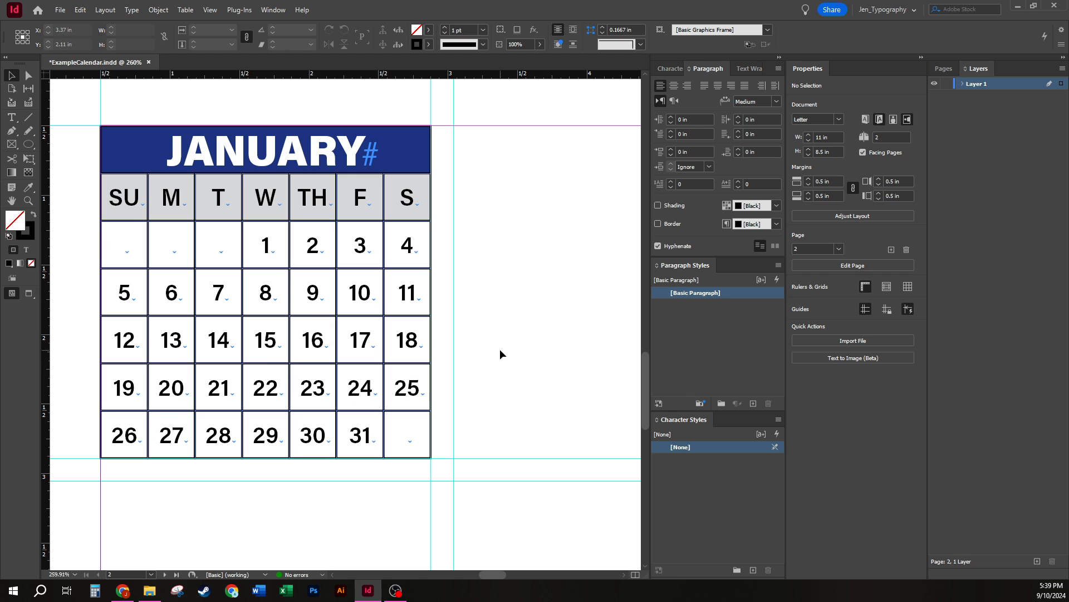
pyautogui.press('w')
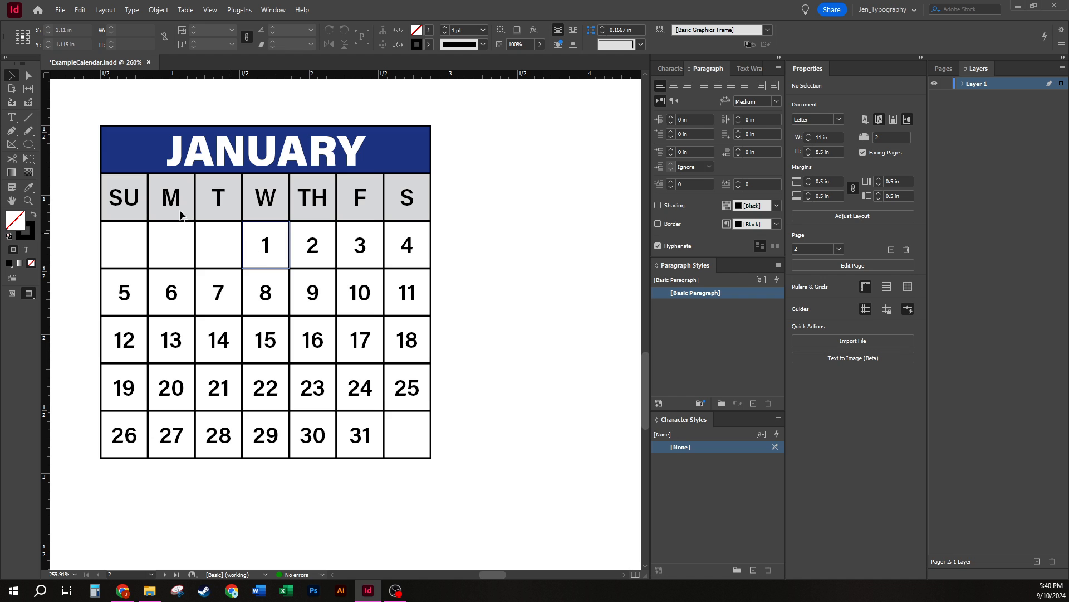
# Set all of January's weekday labels to the Abhaya Libre ExtraBold font.
pyautogui.doubleClick(132, 197)
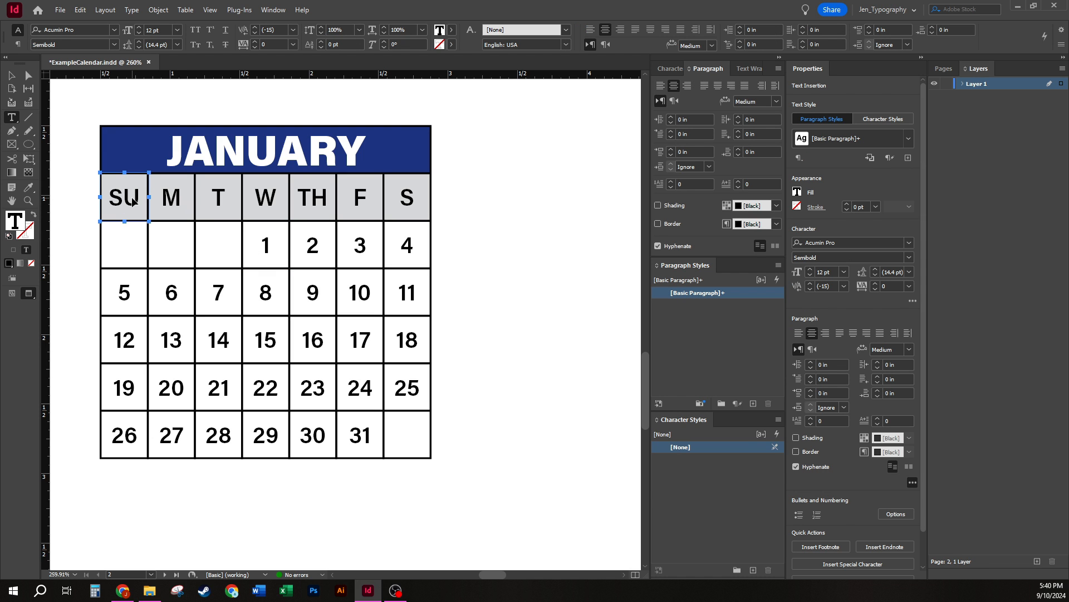
pyautogui.hotkey('ctrl', 'a')
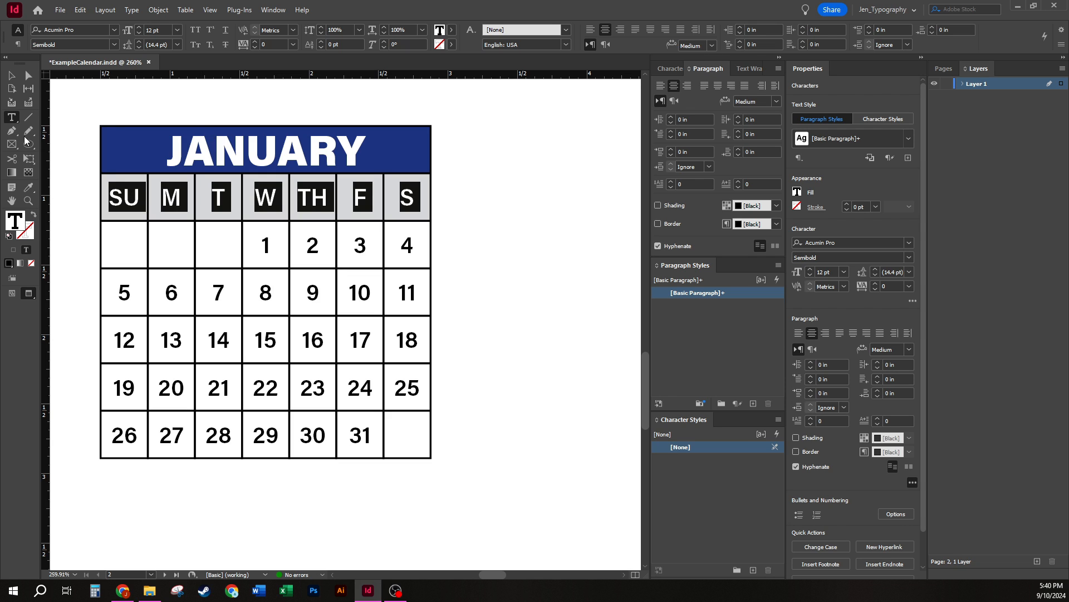
pyautogui.click(111, 45)
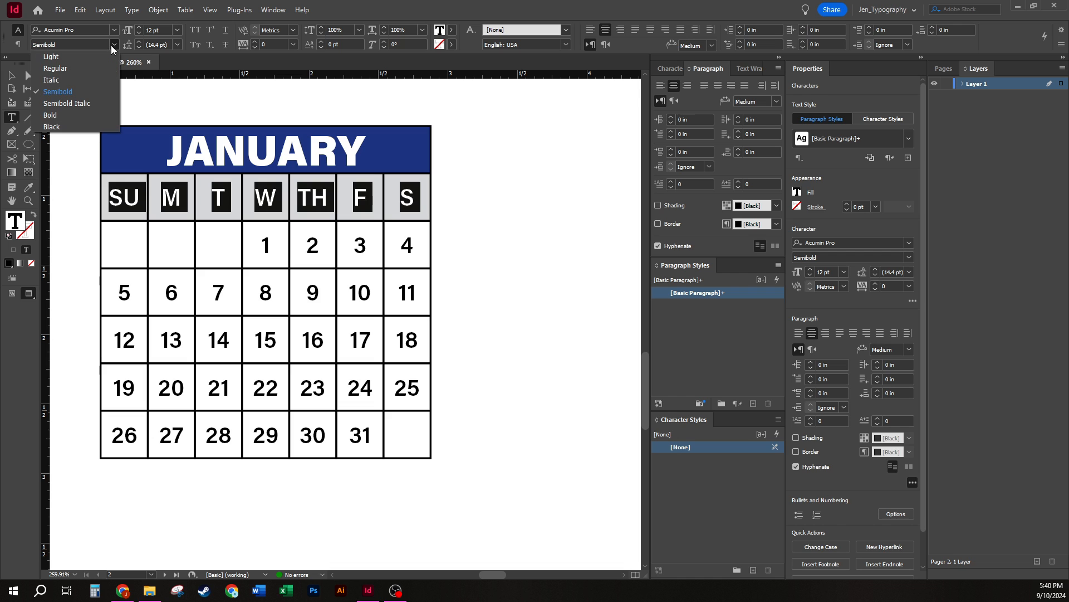
pyautogui.click(70, 116)
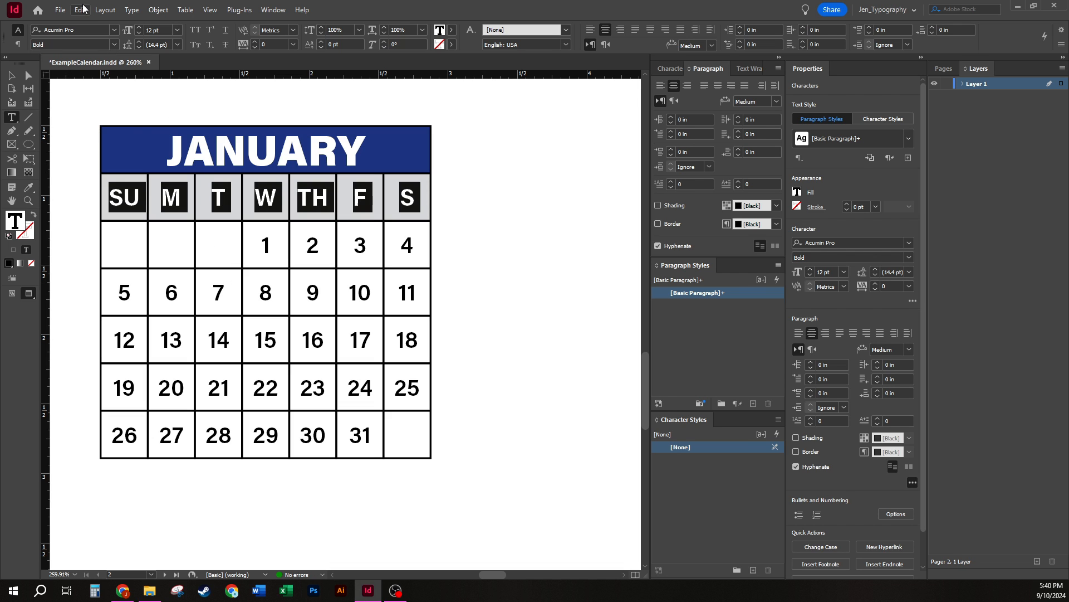
pyautogui.click(114, 30)
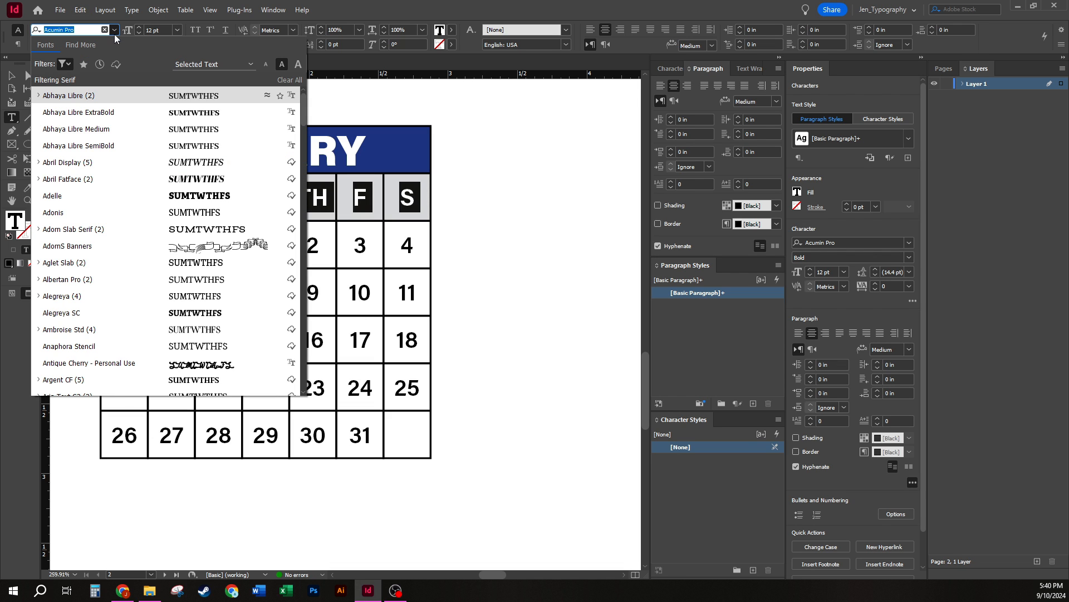
pyautogui.click(113, 113)
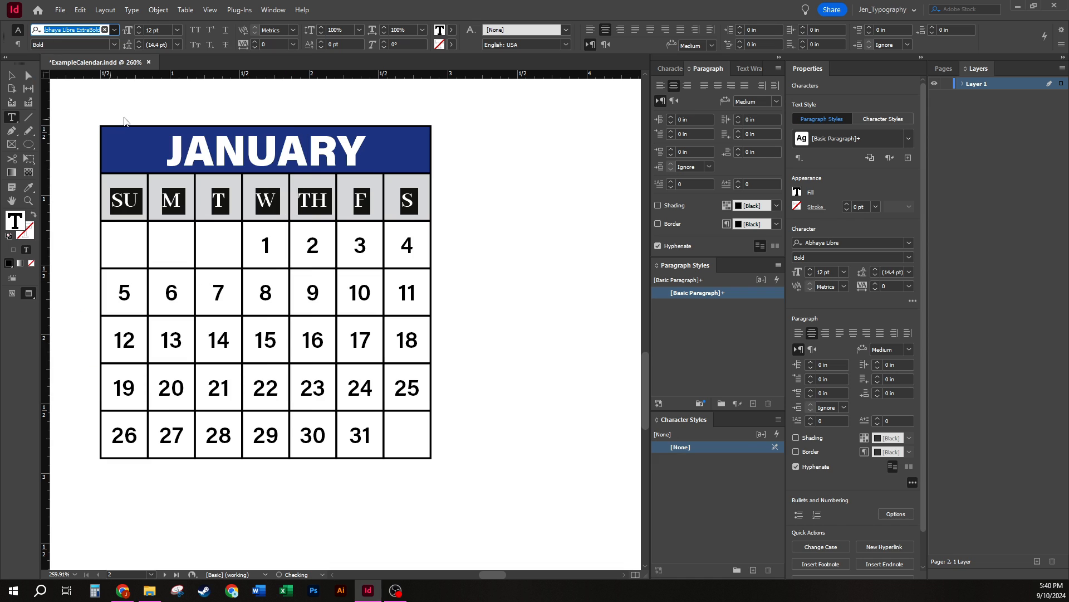
pyautogui.click(364, 215)
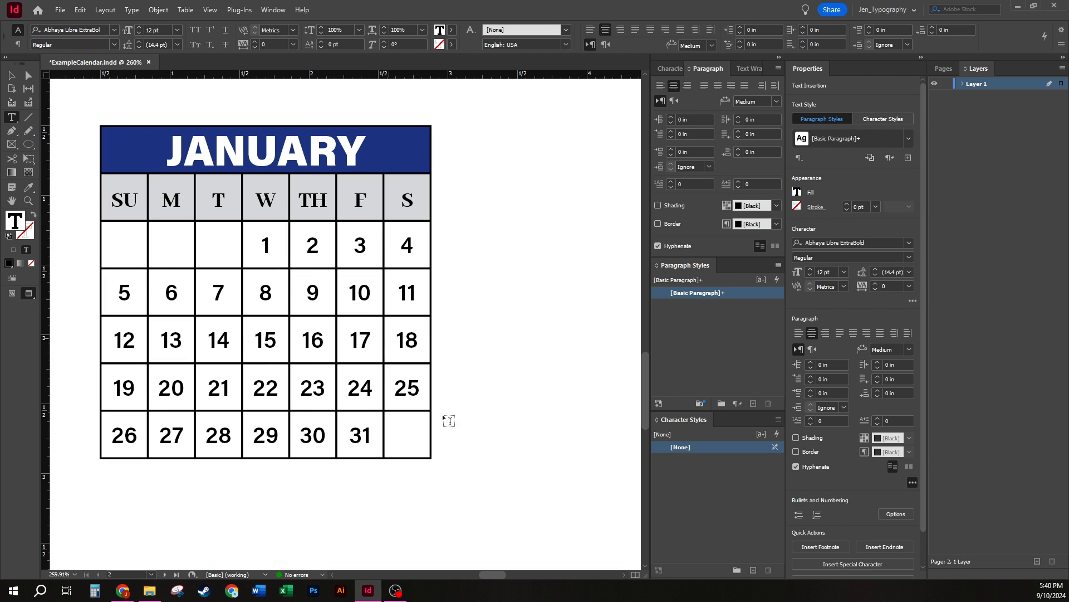
# Colour the date number 20 with the red swatch C=15 M=100 Y=100 K=0.
pyautogui.moveTo(260, 245); pyautogui.dragTo(273, 246)
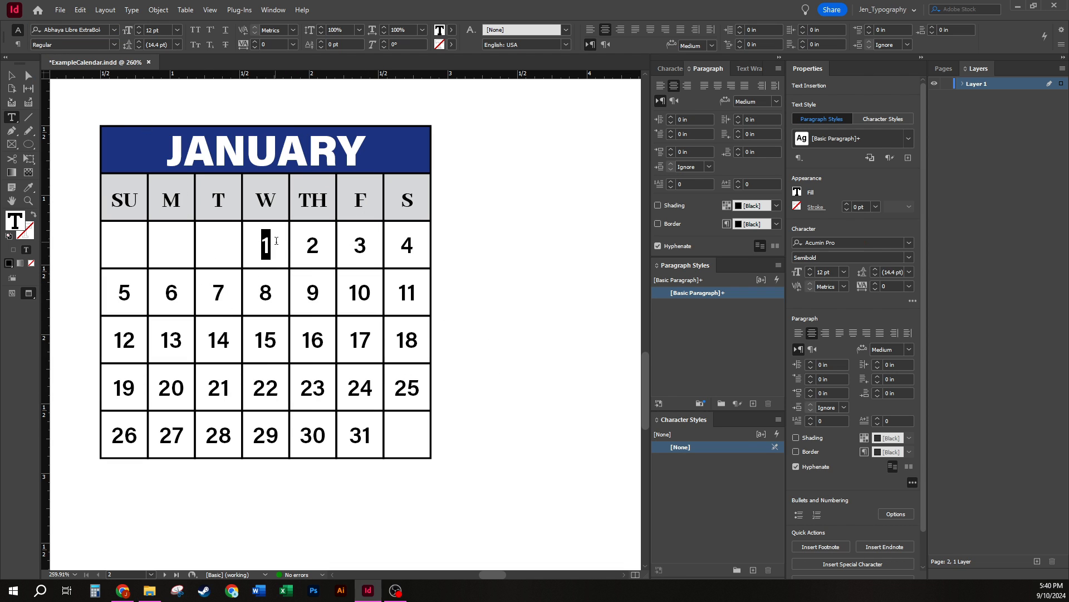
pyautogui.click(309, 292)
pyautogui.doubleClick(326, 336)
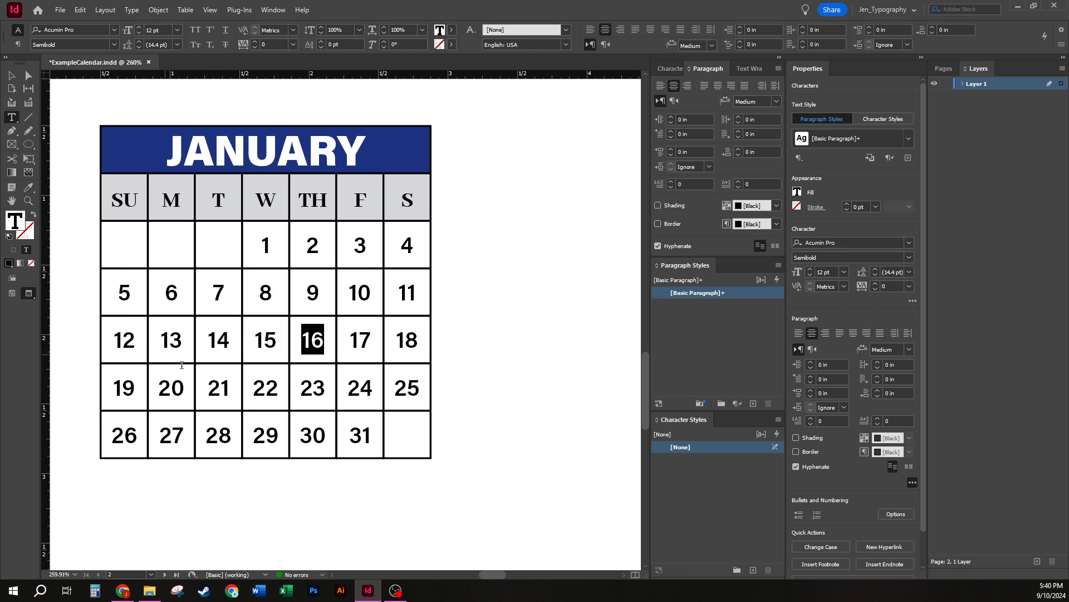
pyautogui.moveTo(191, 382); pyautogui.dragTo(160, 384)
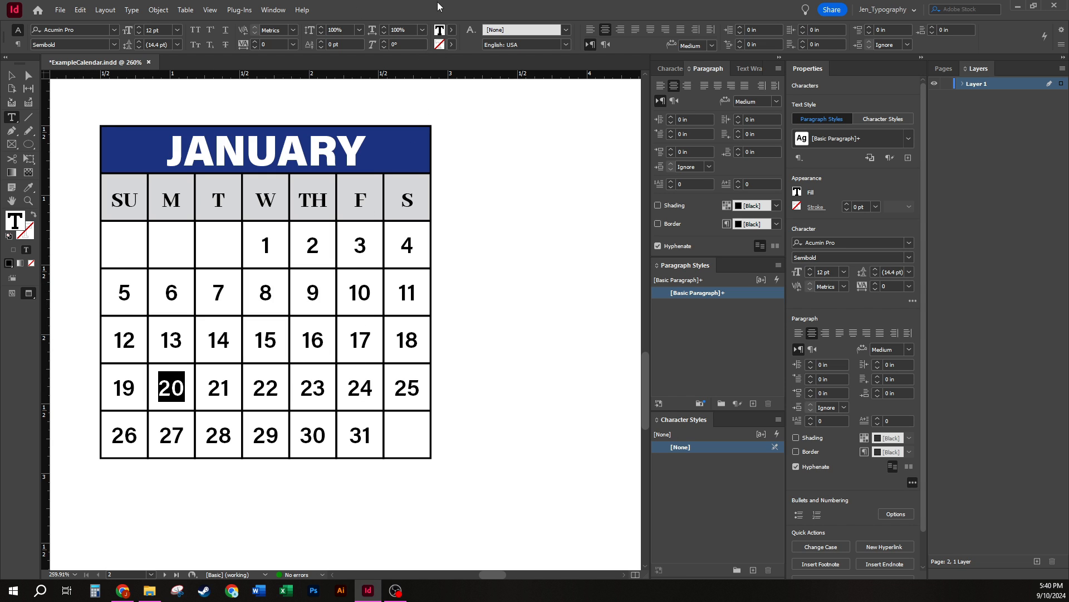
pyautogui.click(452, 32)
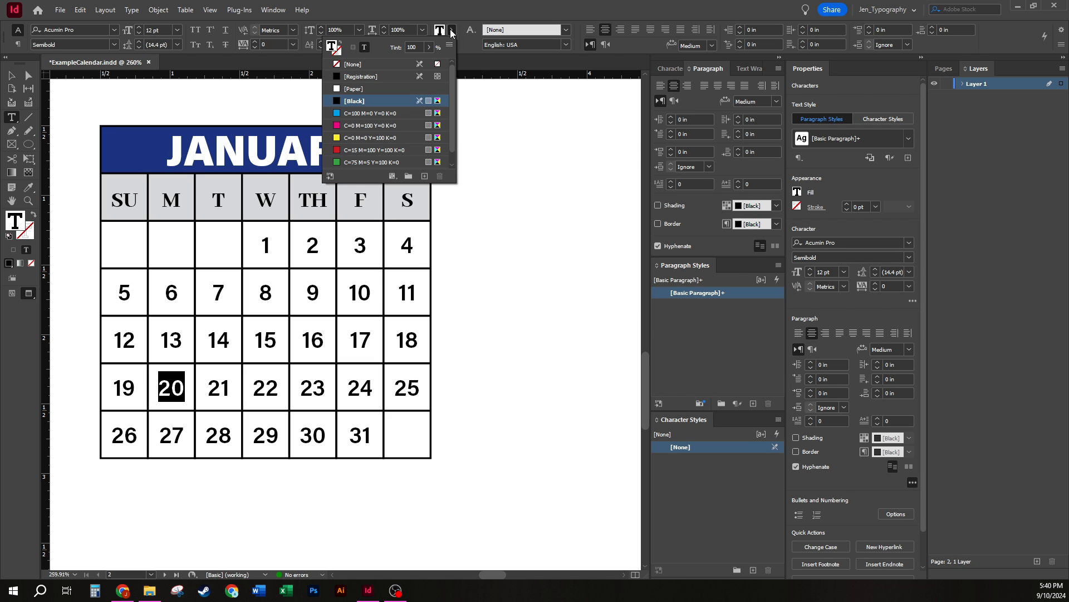
pyautogui.click(371, 154)
pyautogui.click(255, 338)
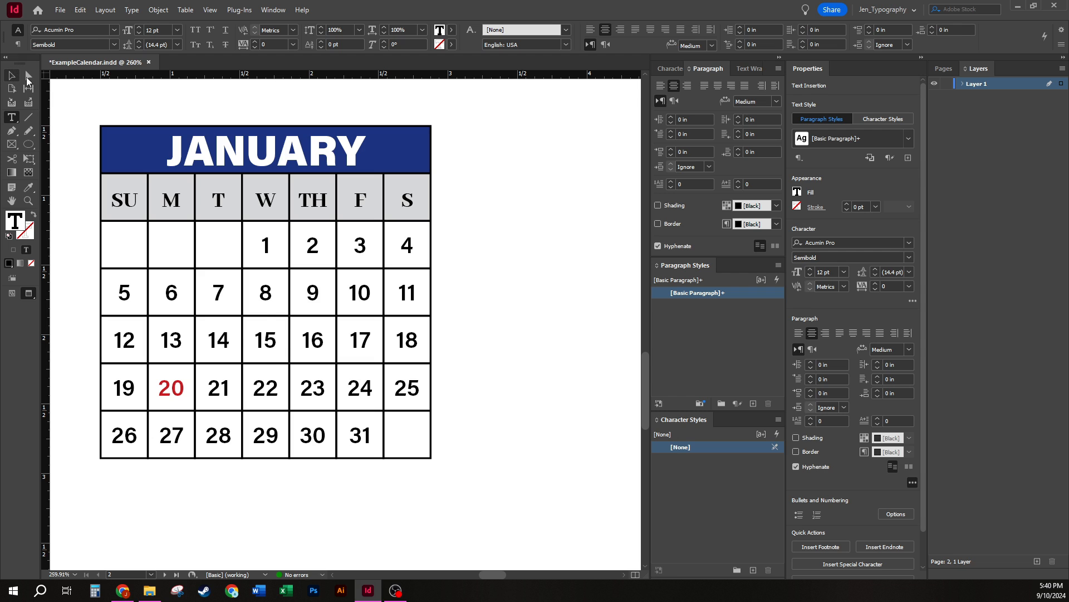
# Fill the frame of date 20 with the yellow swatch C=0 M=0 Y=100 K=0 at a 50% tint and deselect it.
pyautogui.click(12, 75)
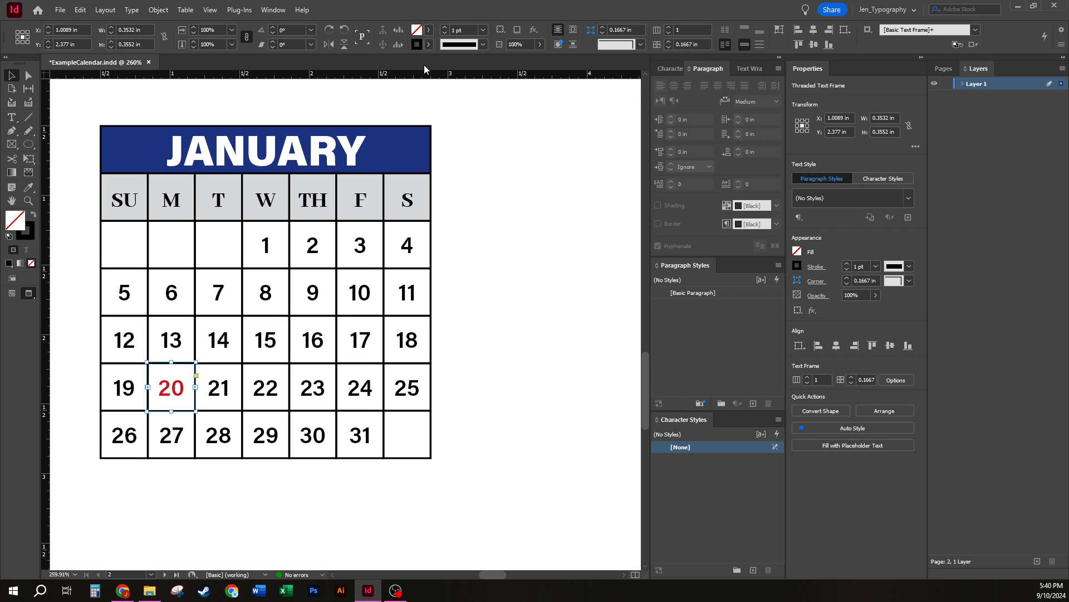
pyautogui.click(428, 30)
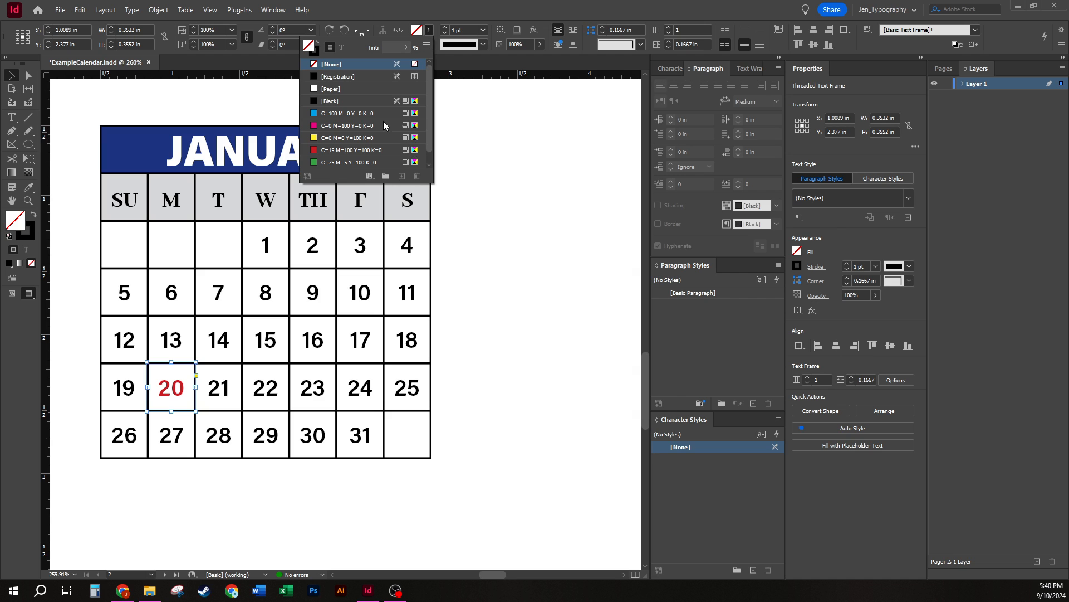
pyautogui.click(376, 138)
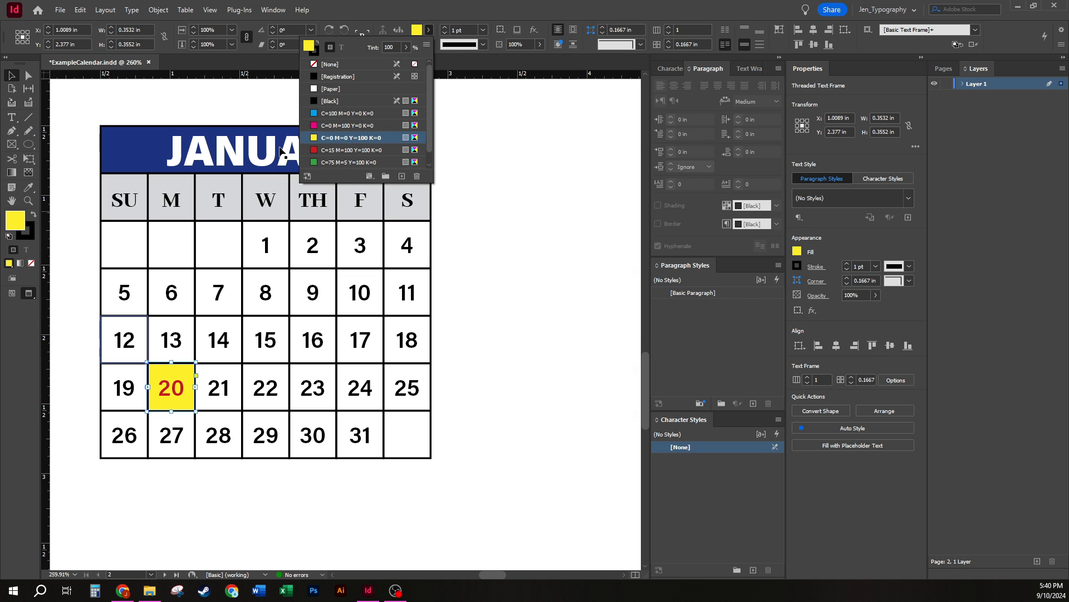
pyautogui.click(389, 47)
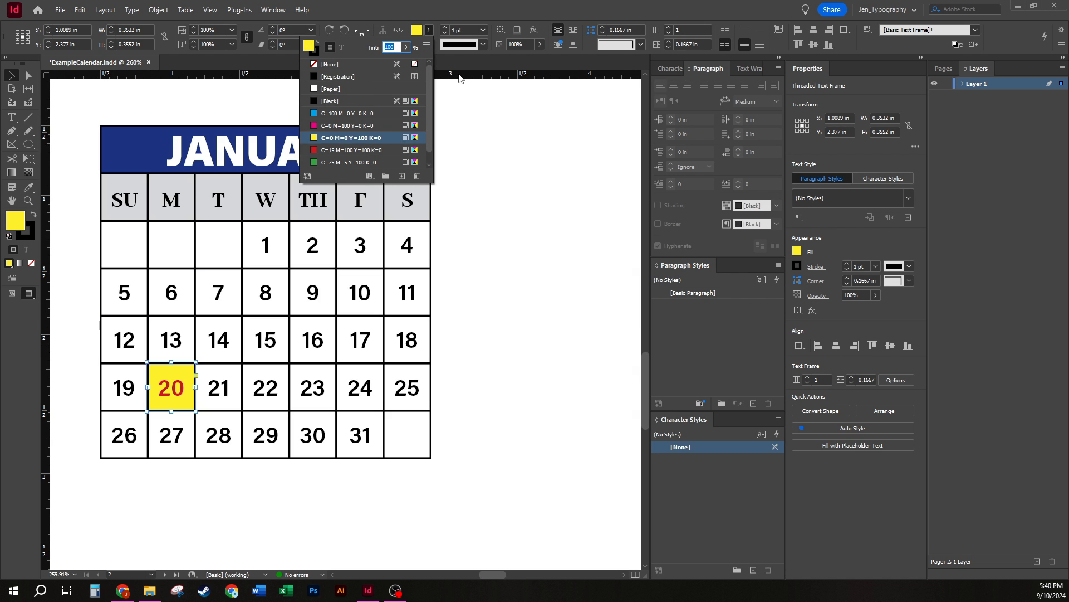
pyautogui.write('50')
pyautogui.press('Return')
pyautogui.click(562, 222)
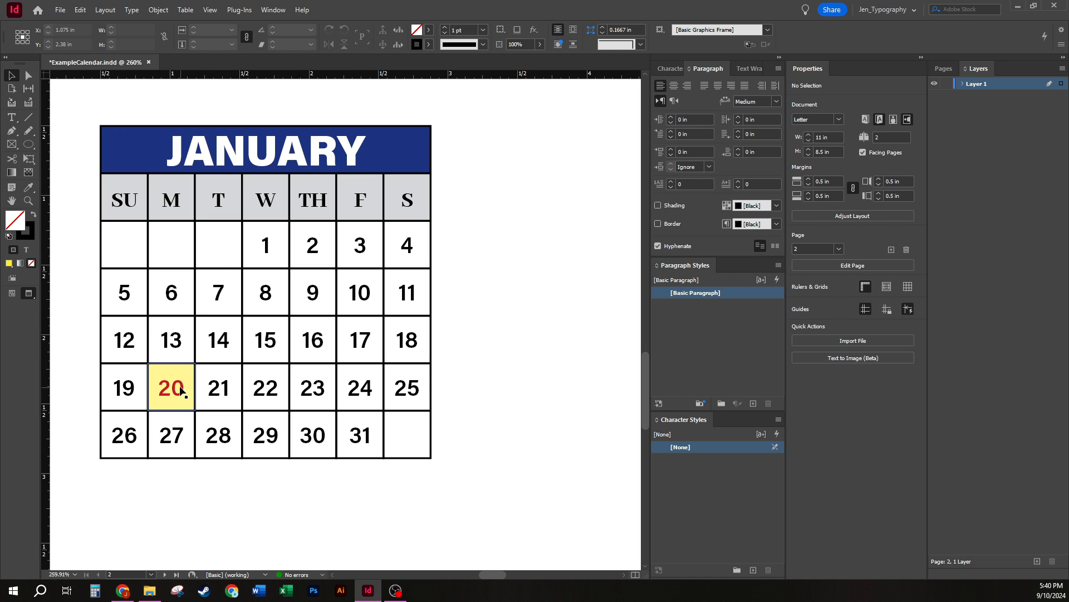
# Try moving the 20, 22 and 30 date frames out of the January grid, and undo the moves.
pyautogui.moveTo(174, 389); pyautogui.dragTo(227, 486)
pyautogui.moveTo(266, 408); pyautogui.dragTo(321, 480)
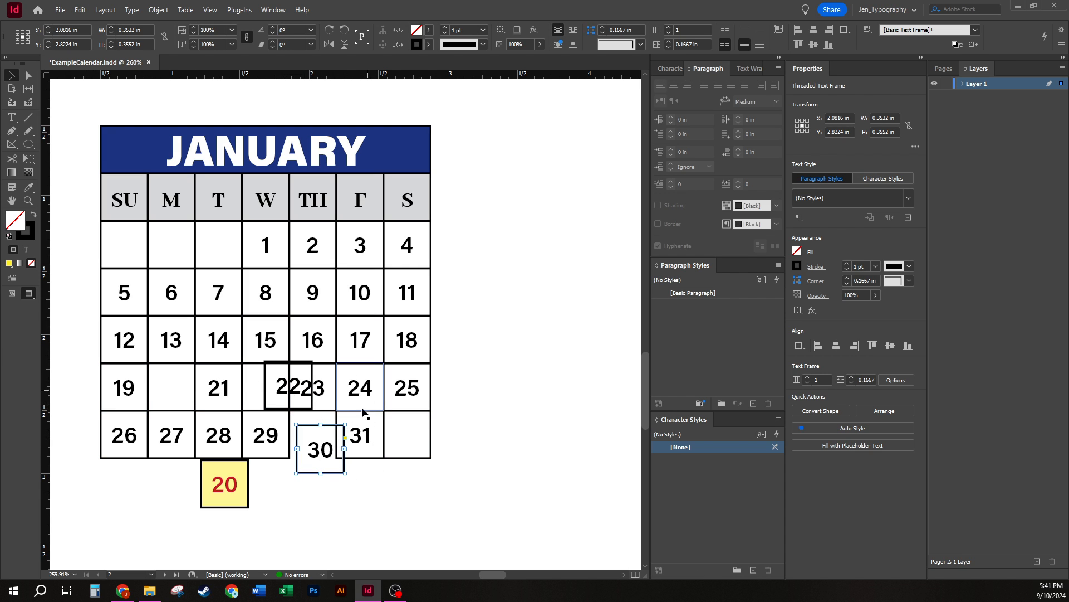
pyautogui.hotkey('ctrl', 'z')
pyautogui.hotkey('ctrl', 'z')
pyautogui.hotkey('ctrl', 'z')
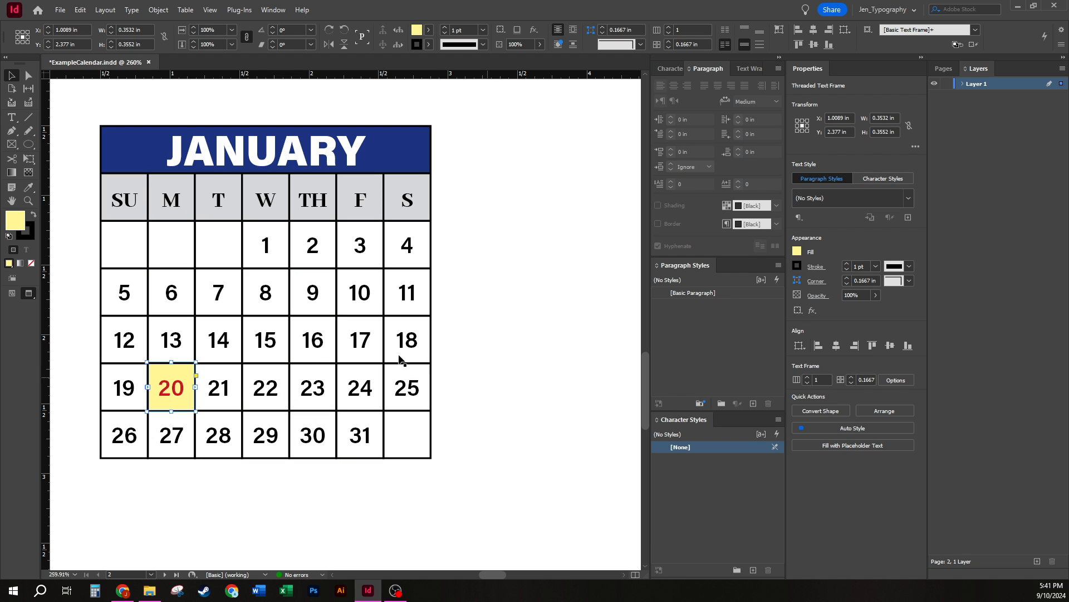
pyautogui.click(456, 365)
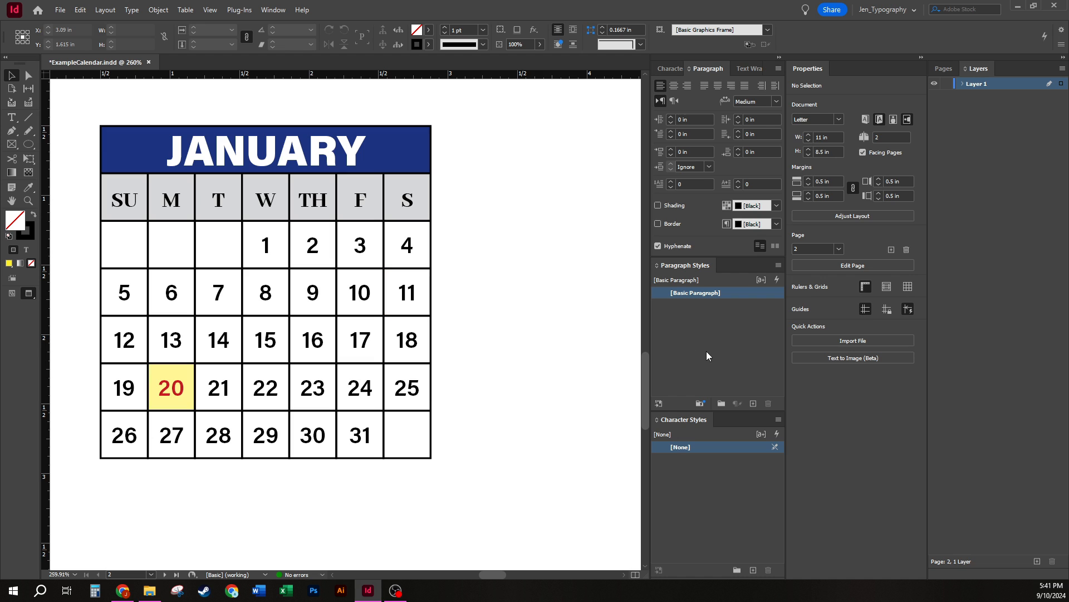
# Show the guides again and duplicate the complete January calendar into the second column, aligned to its guides.
pyautogui.press('w')
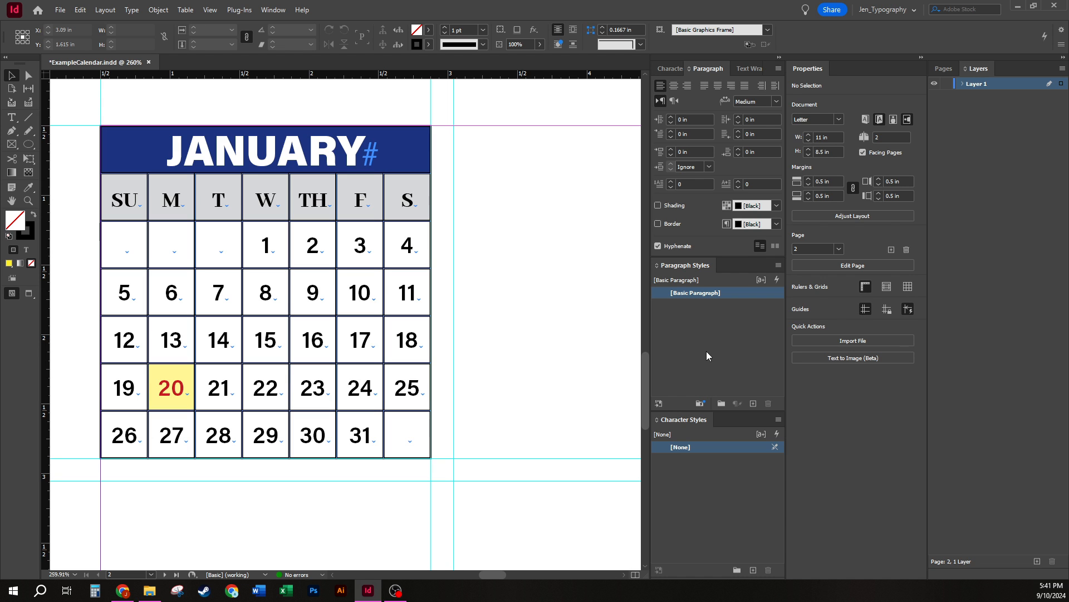
pyautogui.hotkey('ctrl', '-')
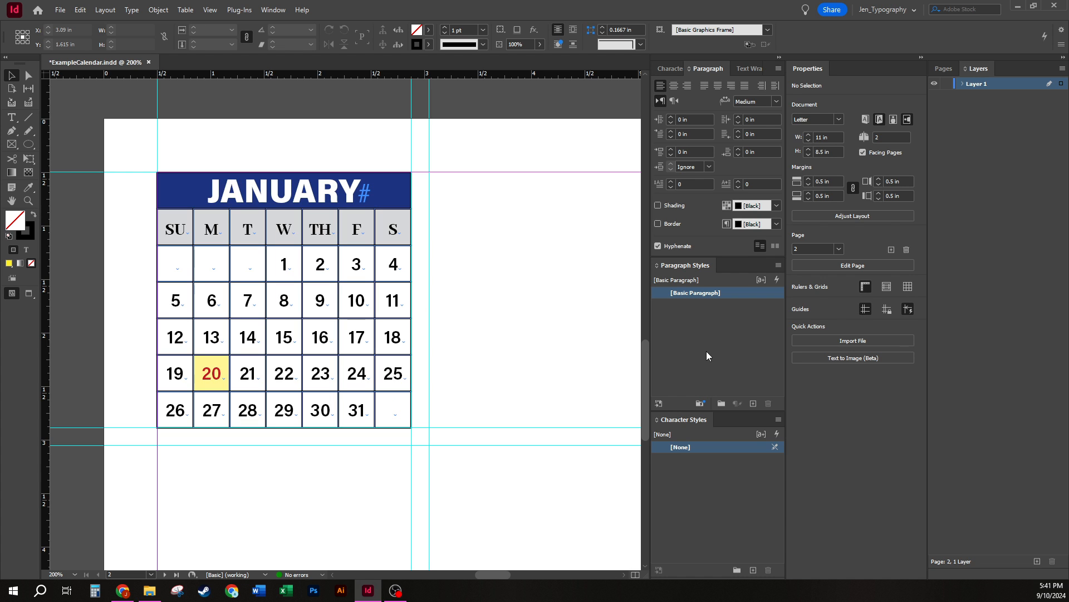
pyautogui.hotkey('ctrl', '-')
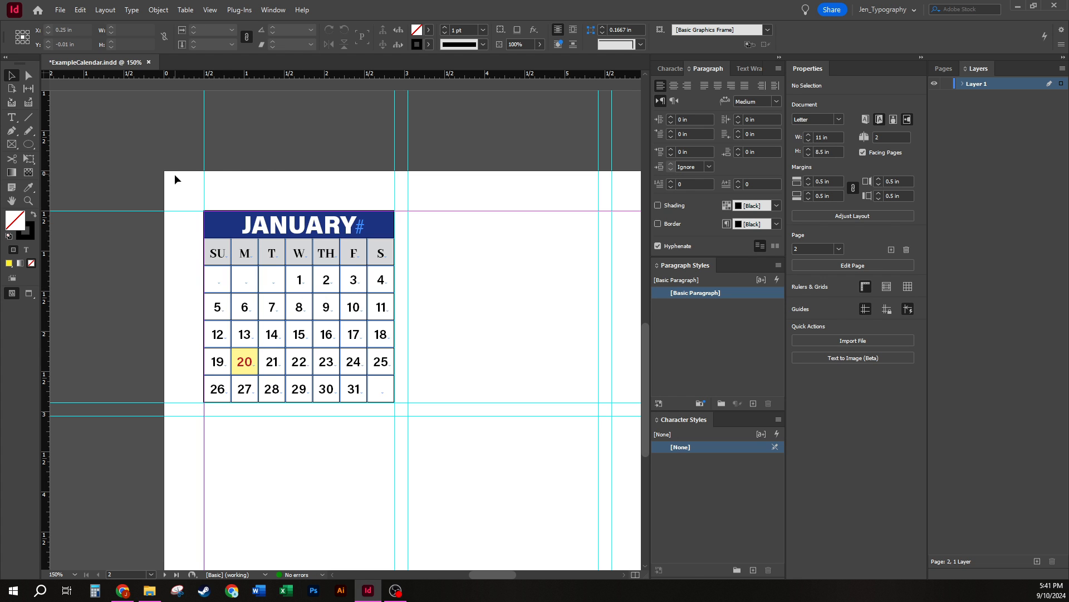
pyautogui.moveTo(175, 174); pyautogui.dragTo(439, 431)
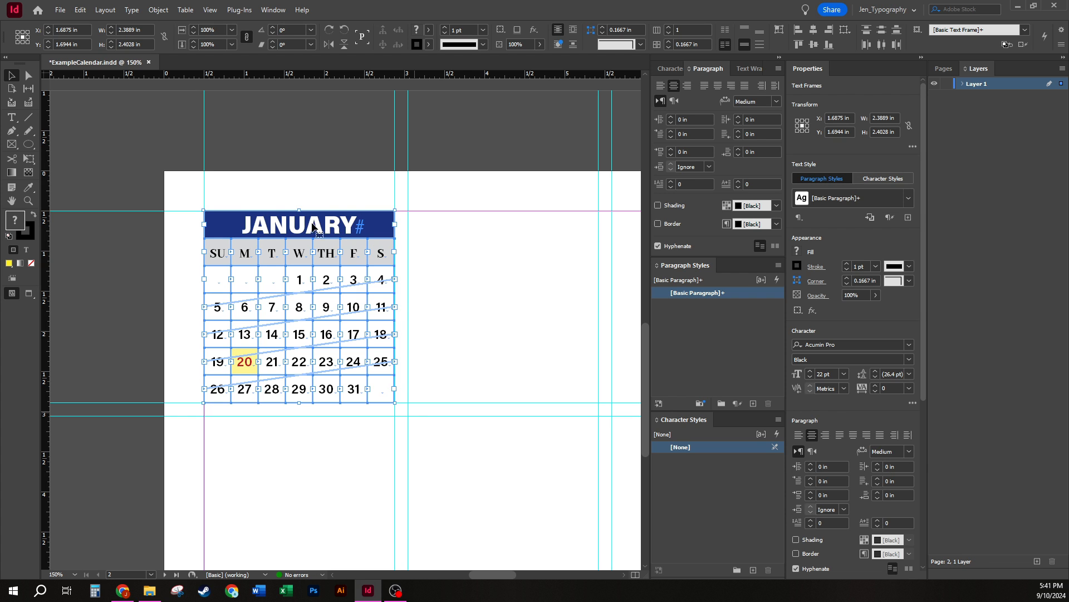
pyautogui.moveTo(487, 277); pyautogui.dragTo(366, 267)
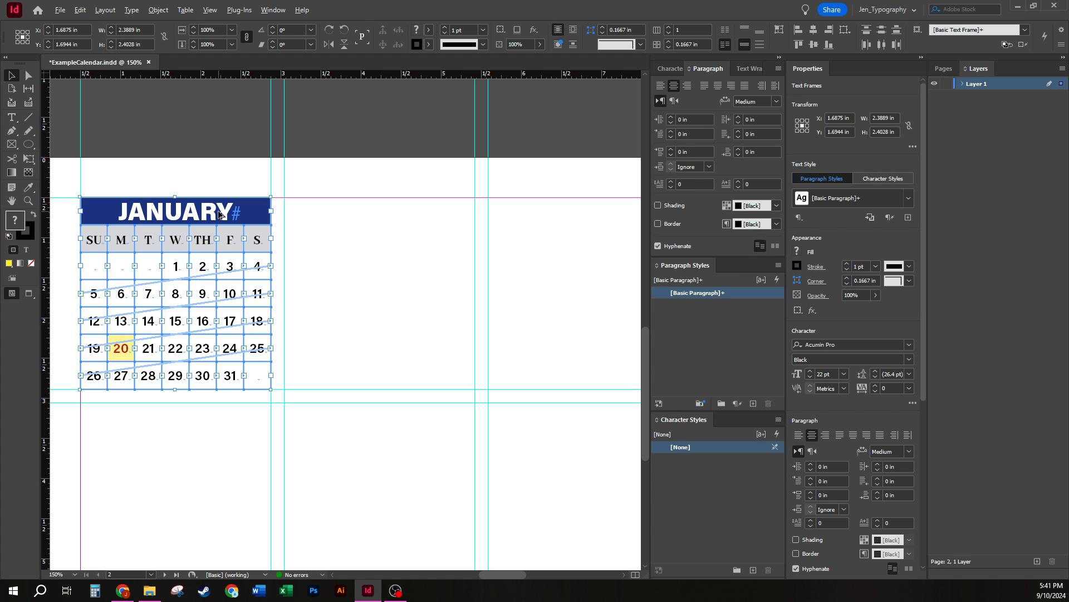
pyautogui.moveTo(220, 214); pyautogui.dragTo(422, 234)
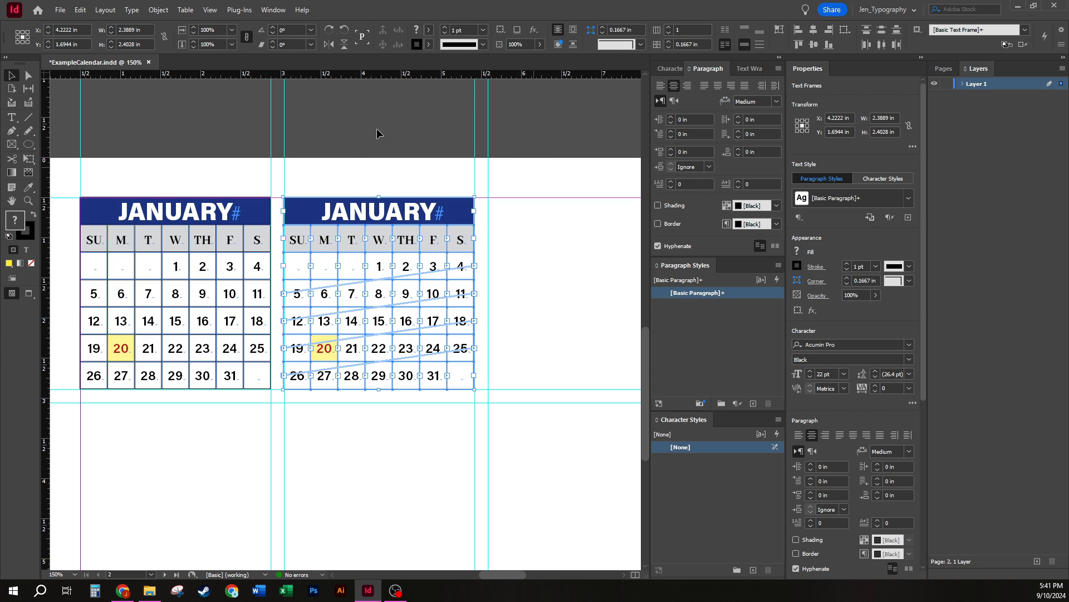
# Change the month title of the duplicated calendar in the second column to FEBRUARY.
pyautogui.click(422, 176)
pyautogui.doubleClick(404, 208)
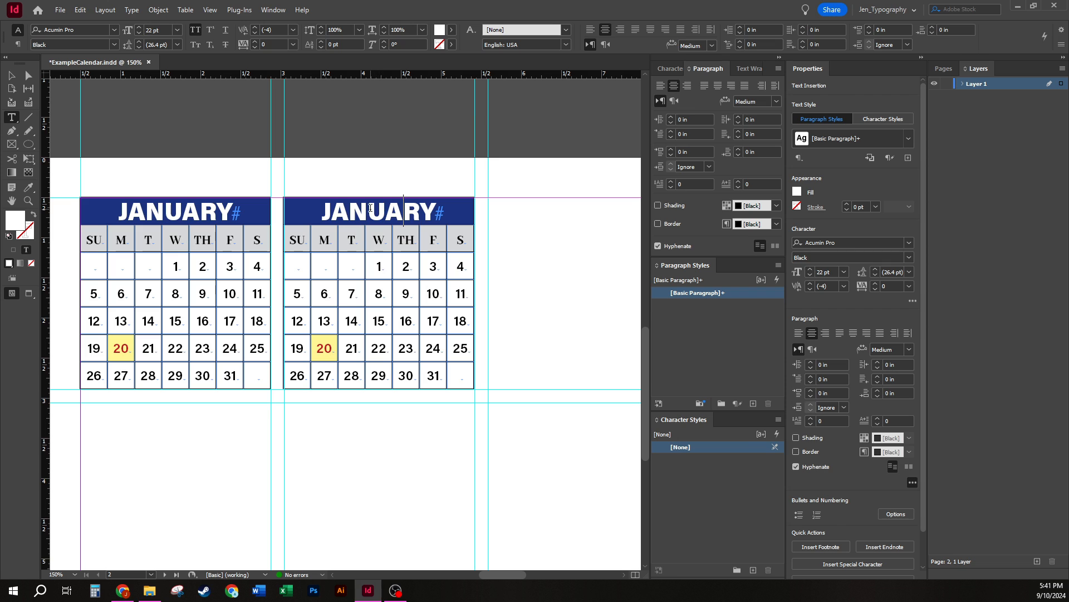
pyautogui.moveTo(370, 208); pyautogui.dragTo(267, 210)
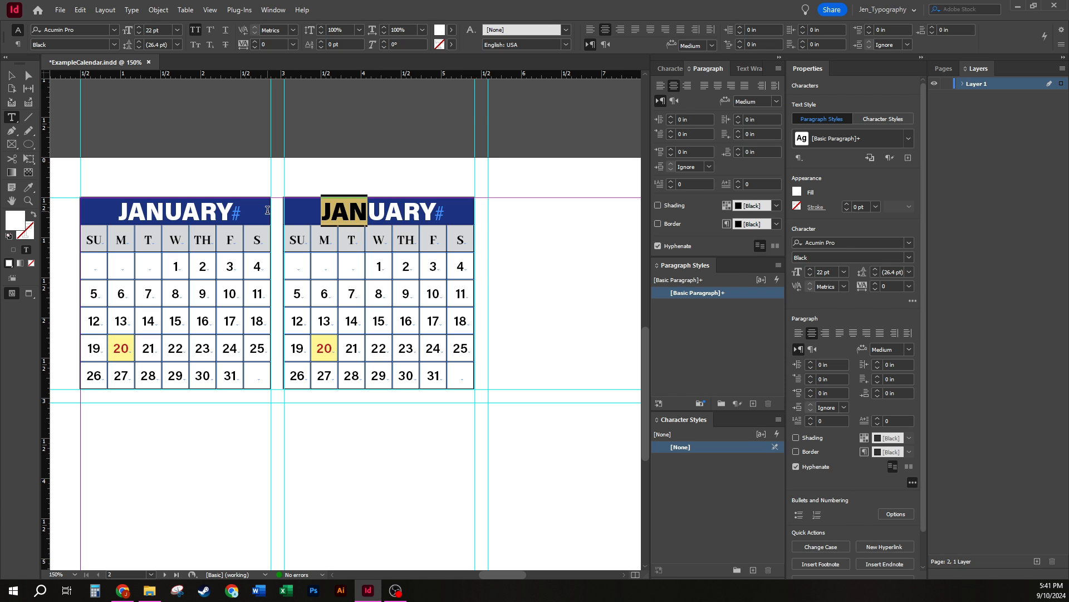
pyautogui.write('FEB')
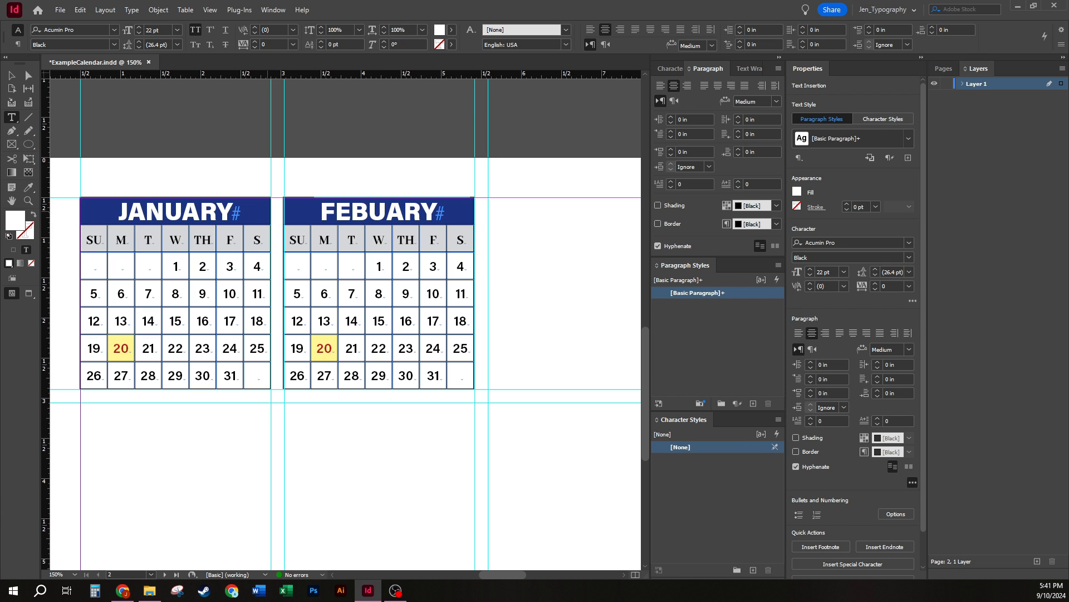
pyautogui.write('R')
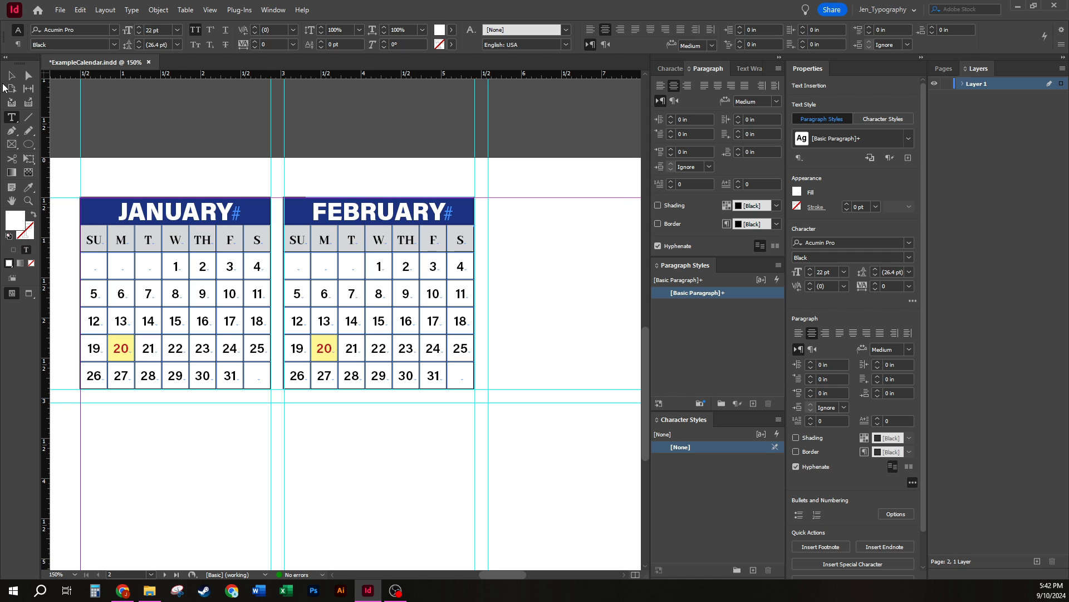
pyautogui.click(12, 75)
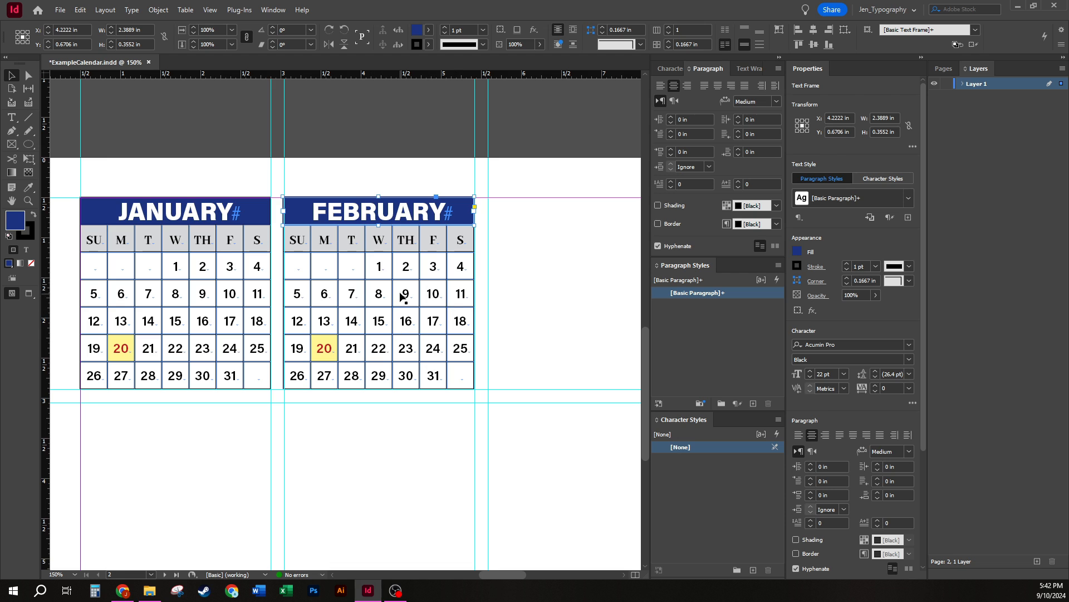
# Insert three frame breaks before February's date 1 to shift it from Wednesday to Saturday.
pyautogui.doubleClick(380, 269)
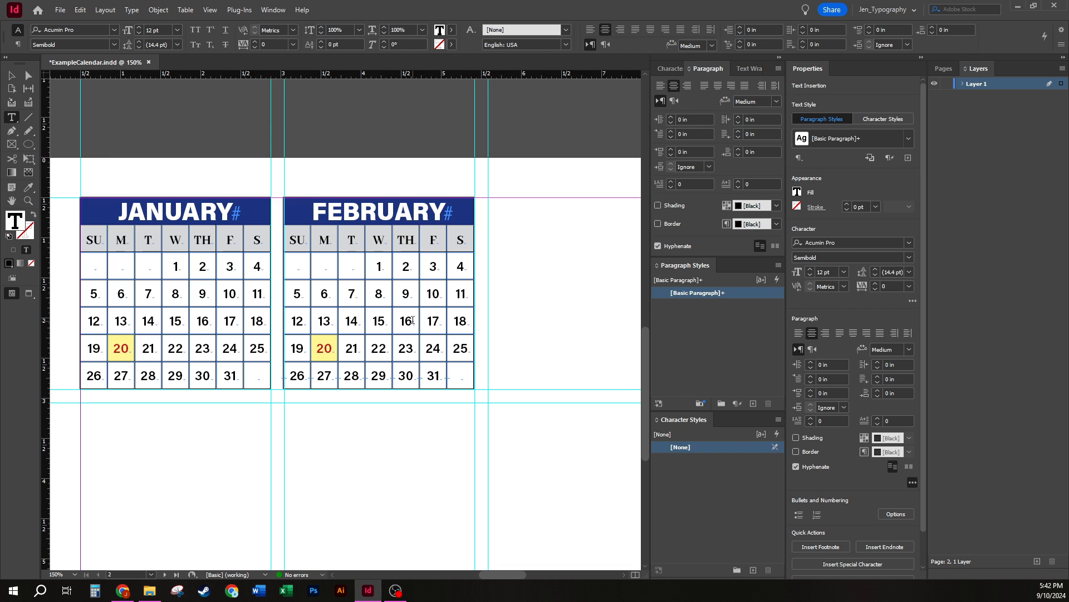
pyautogui.press('KP_Enter')
pyautogui.press('KP_Enter')
pyautogui.press('KP_Enter')
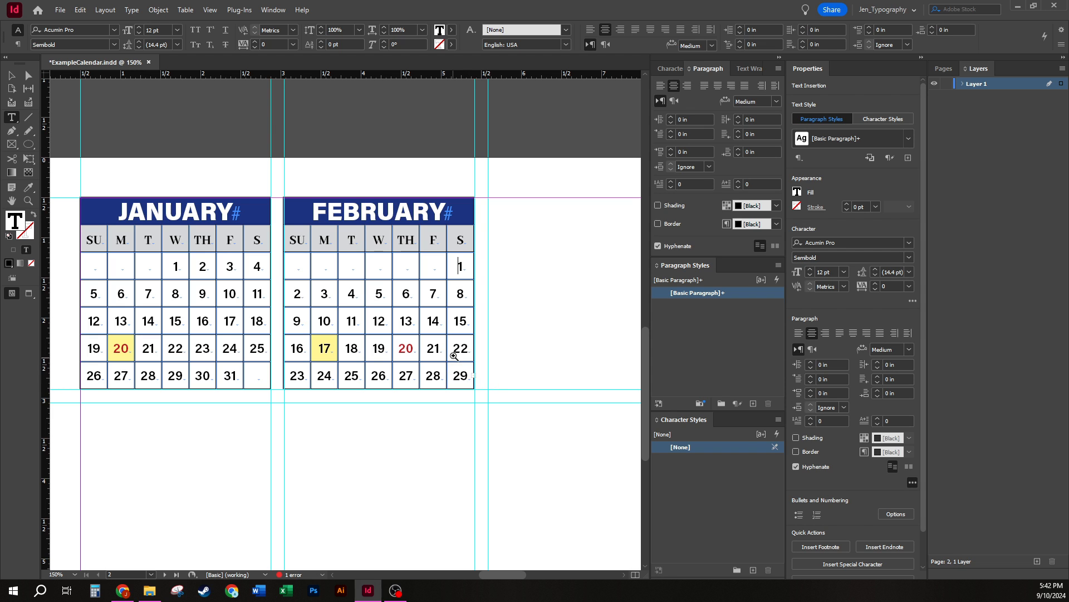
# Delete the date numbers after 28 from February's last cell, keeping the frame's break character.
pyautogui.hotkey('ctrl', 'space')
pyautogui.moveTo(453, 351); pyautogui.dragTo(506, 409)
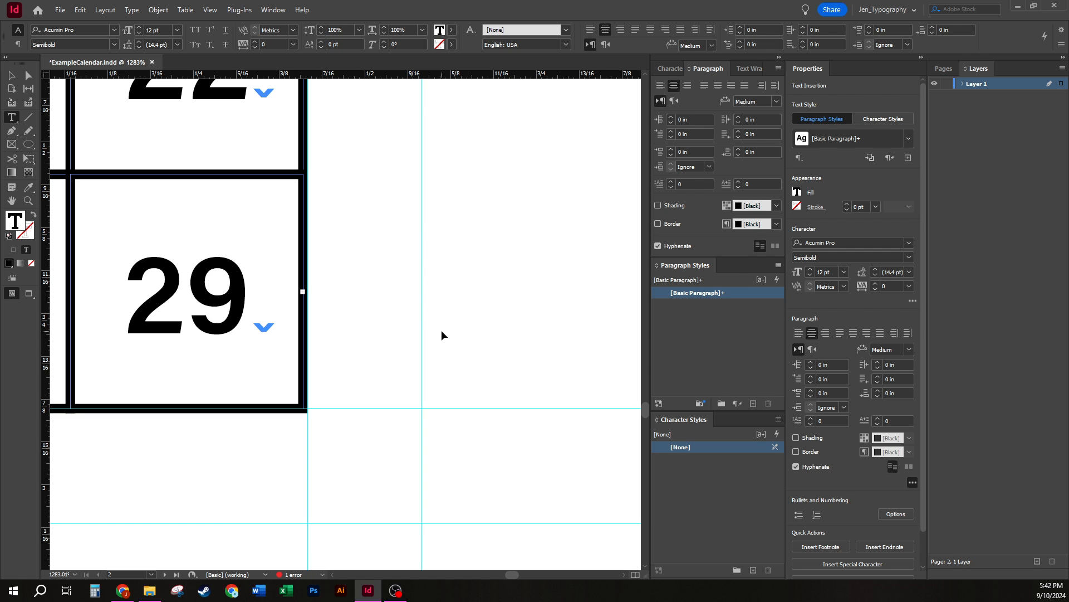
pyautogui.hotkey('ctrl', '0')
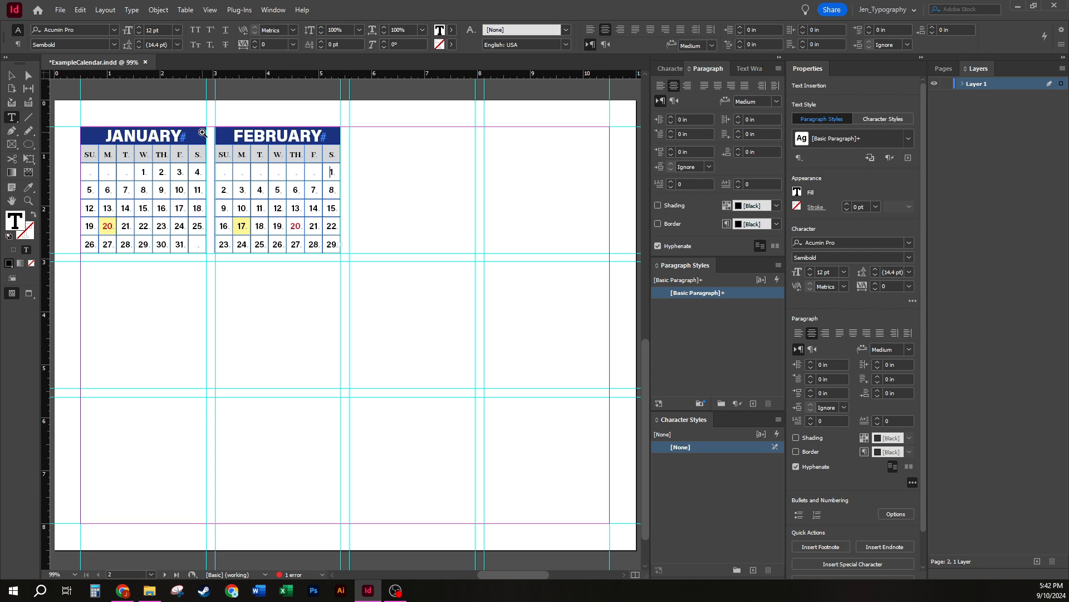
pyautogui.moveTo(203, 133); pyautogui.dragTo(416, 303)
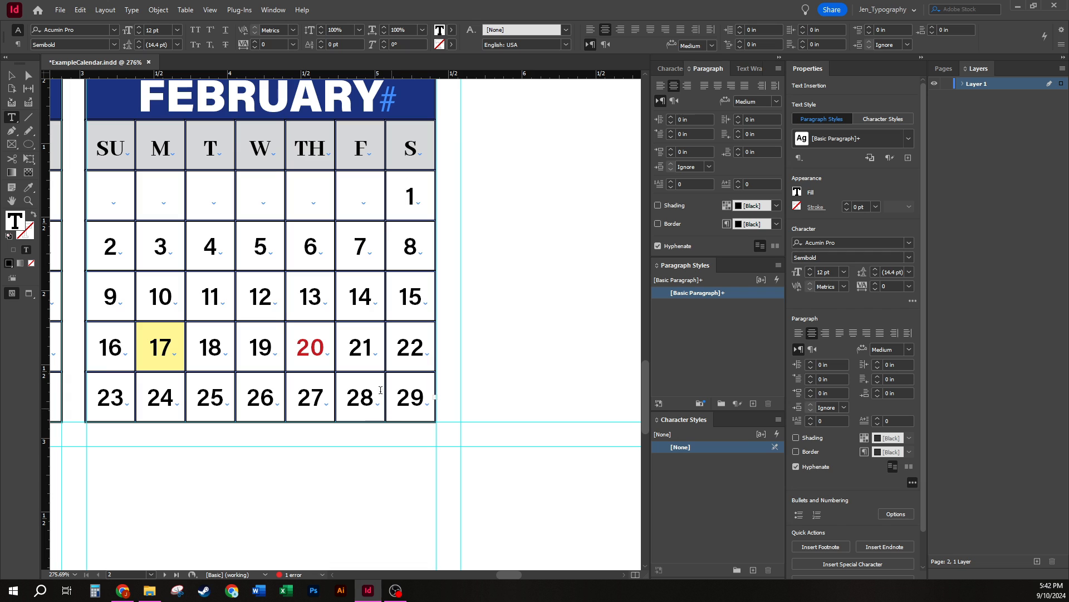
pyautogui.moveTo(398, 396); pyautogui.dragTo(435, 396)
pyautogui.write('30')
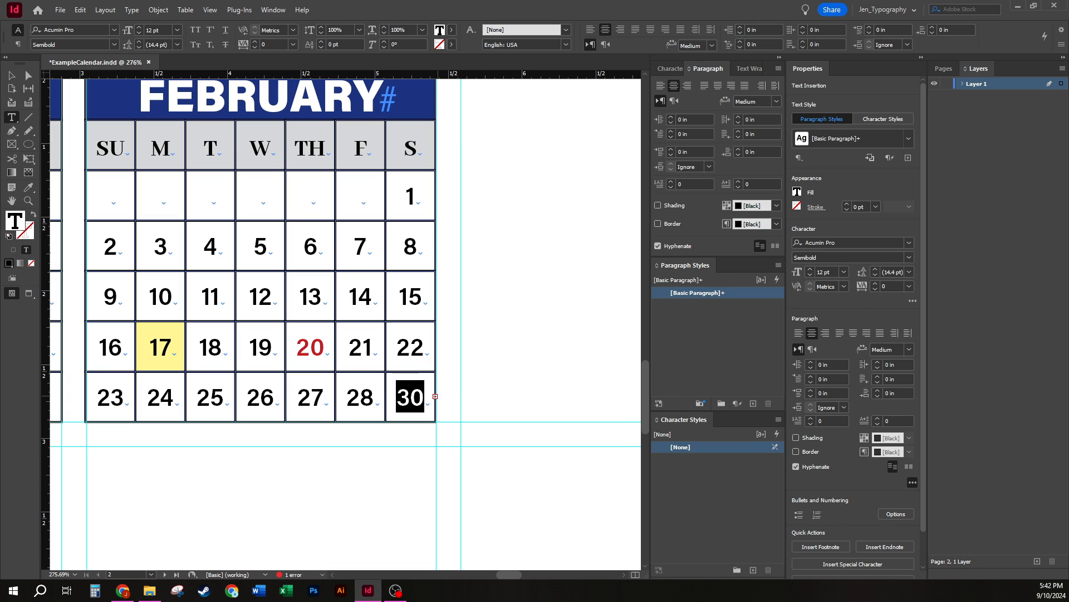
pyautogui.press('BackSpace')
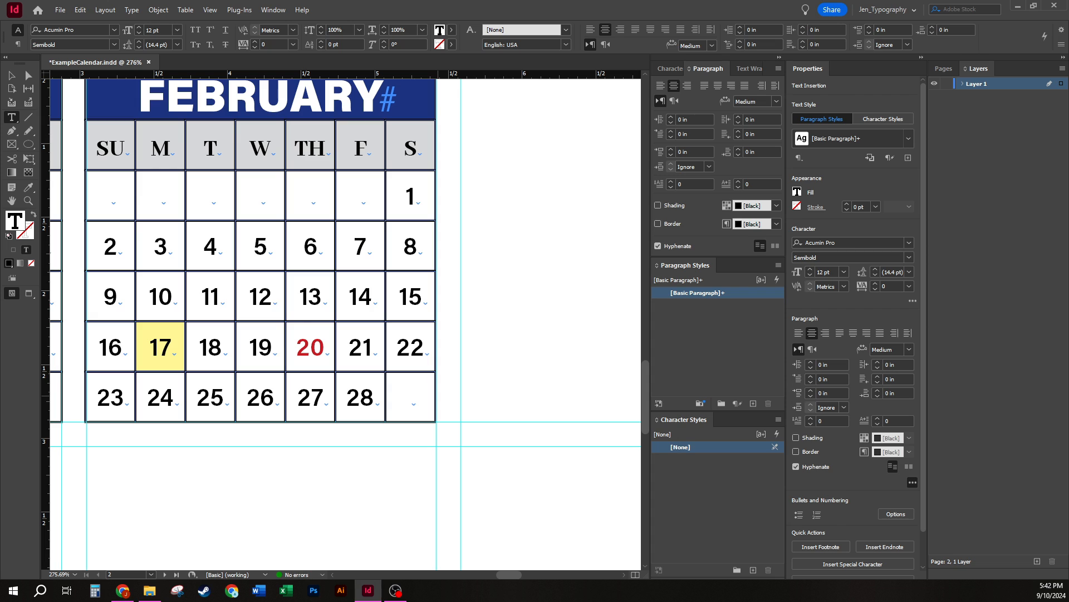
pyautogui.hotkey('ctrl', 'shift', 'alt', 'n')
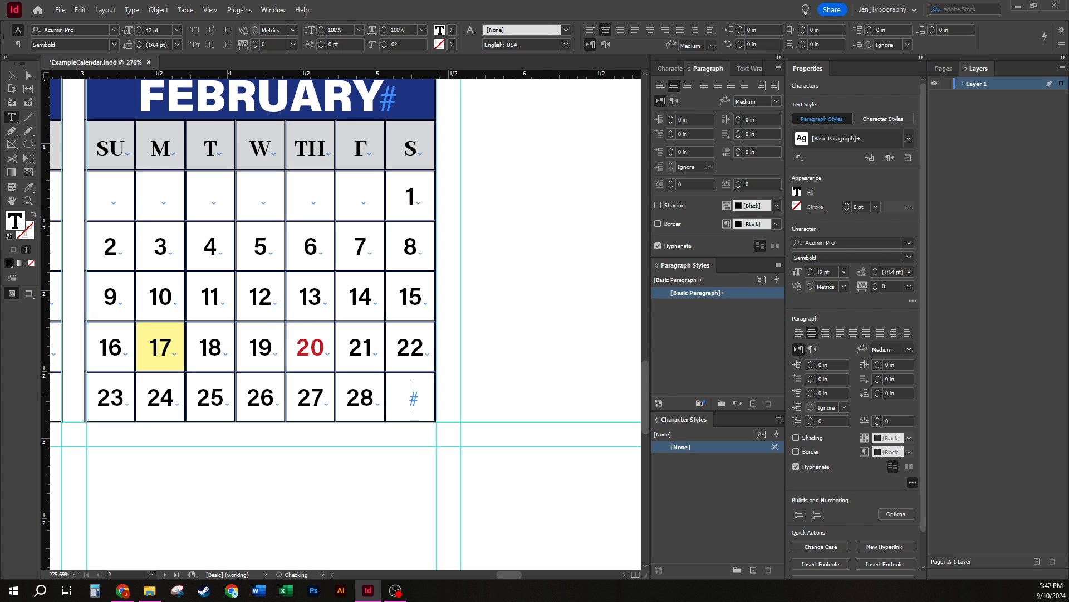
pyautogui.hotkey('ctrl', 'z')
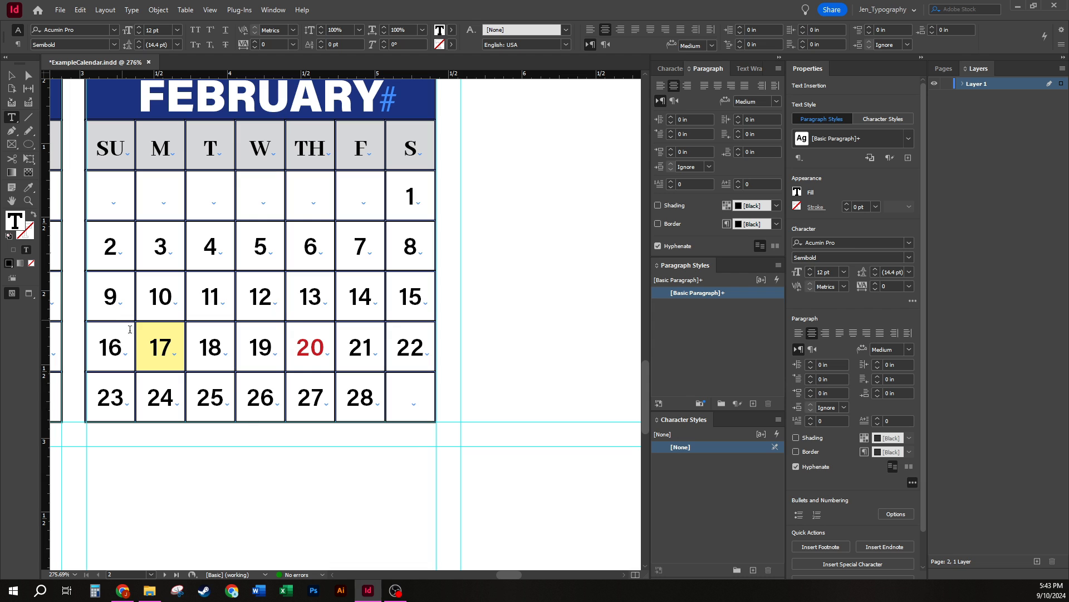
# Recolour February's date number 20 with the [Black] swatch.
pyautogui.moveTo(331, 351); pyautogui.dragTo(296, 349)
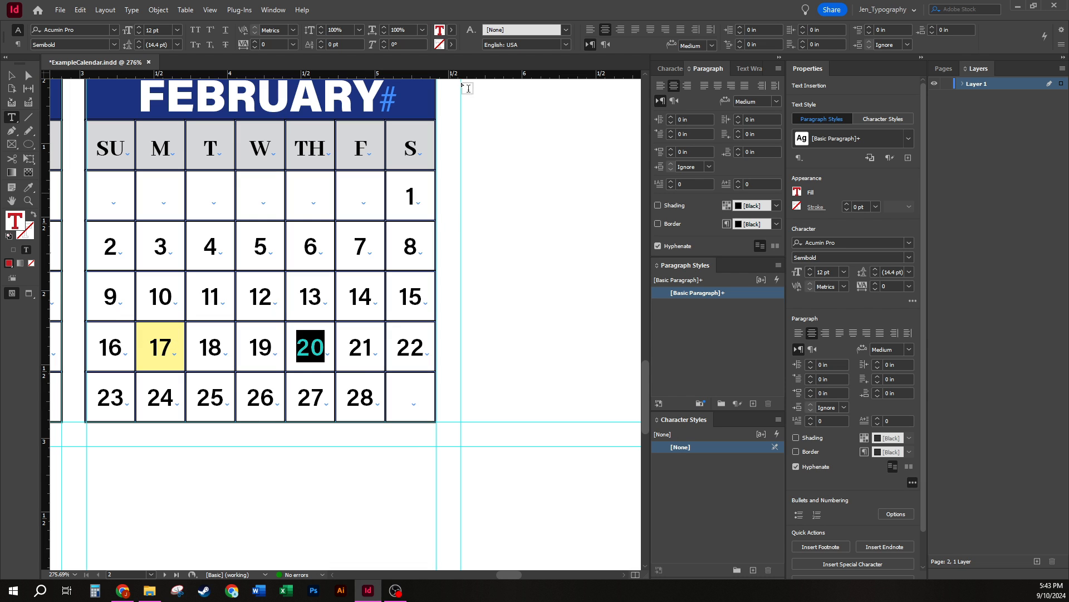
pyautogui.click(452, 30)
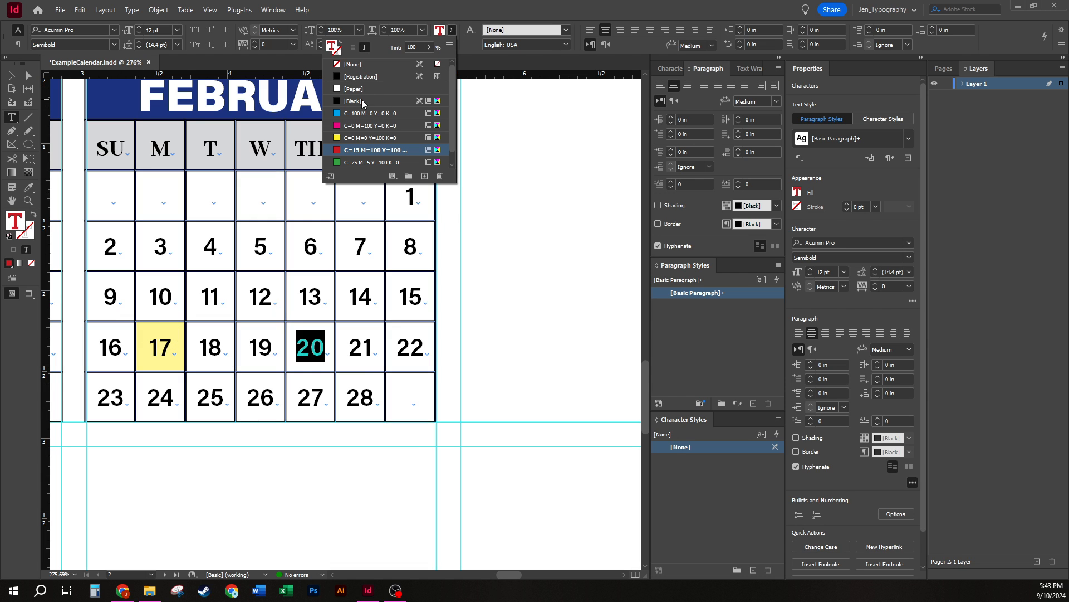
pyautogui.click(365, 102)
pyautogui.click(11, 76)
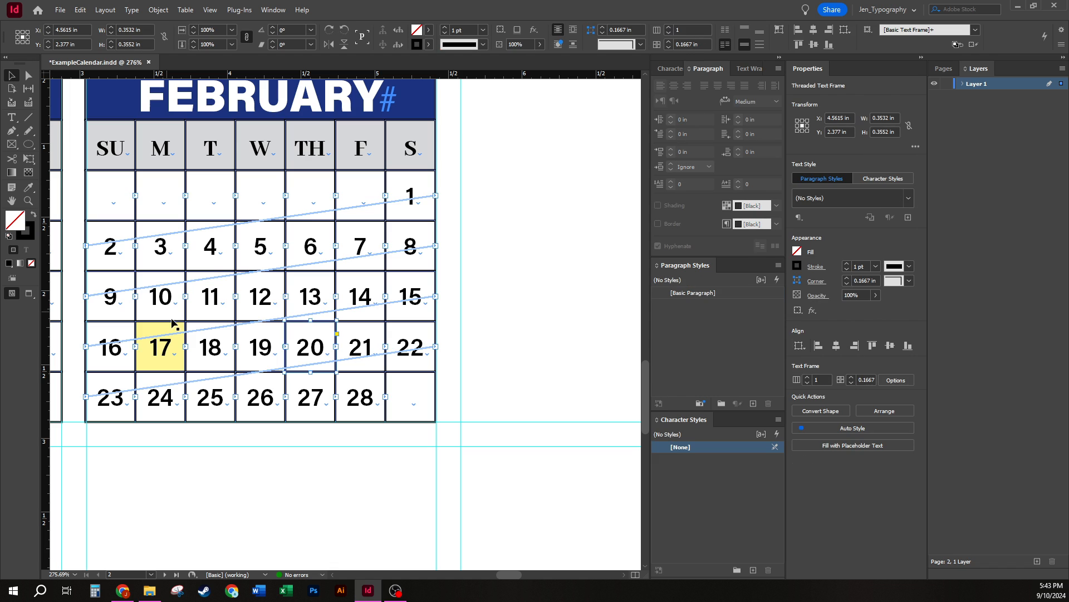
# Set the fill of February's date 17 frame to [None] and deselect it.
pyautogui.click(174, 350)
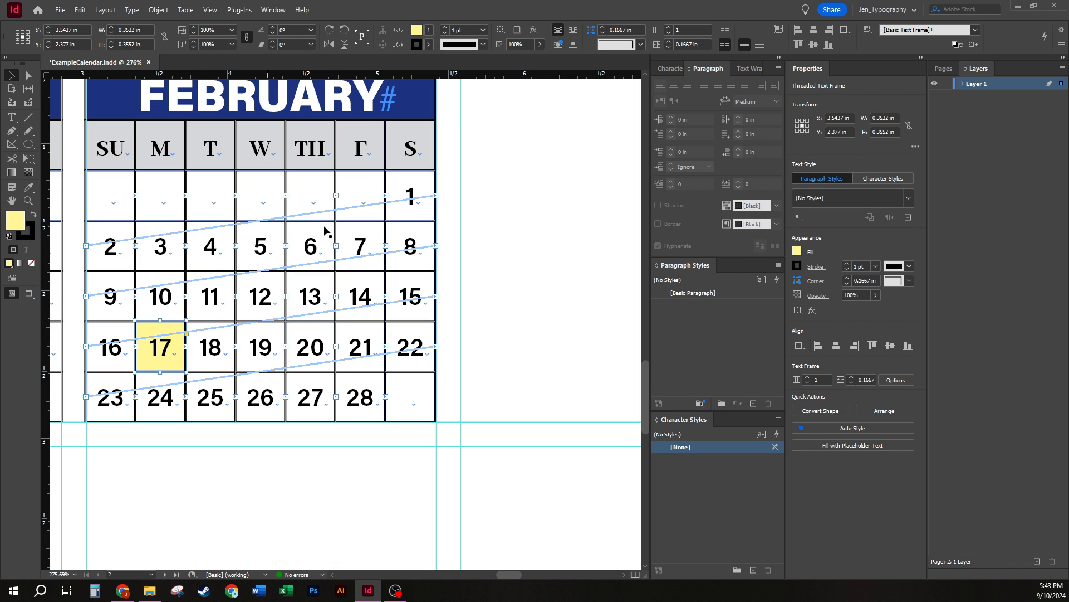
pyautogui.click(429, 31)
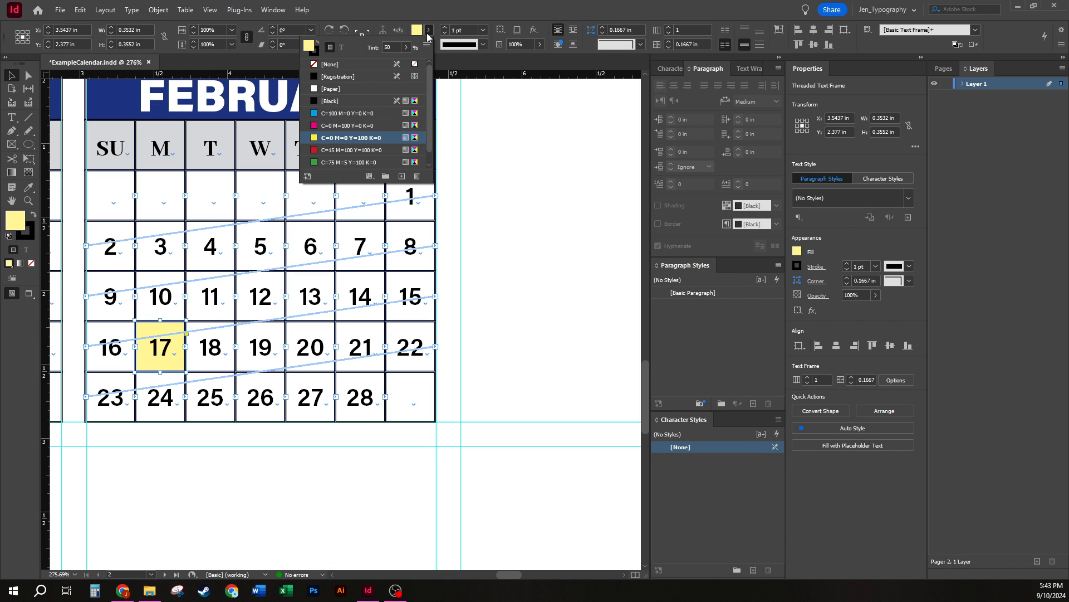
pyautogui.click(340, 65)
pyautogui.click(506, 253)
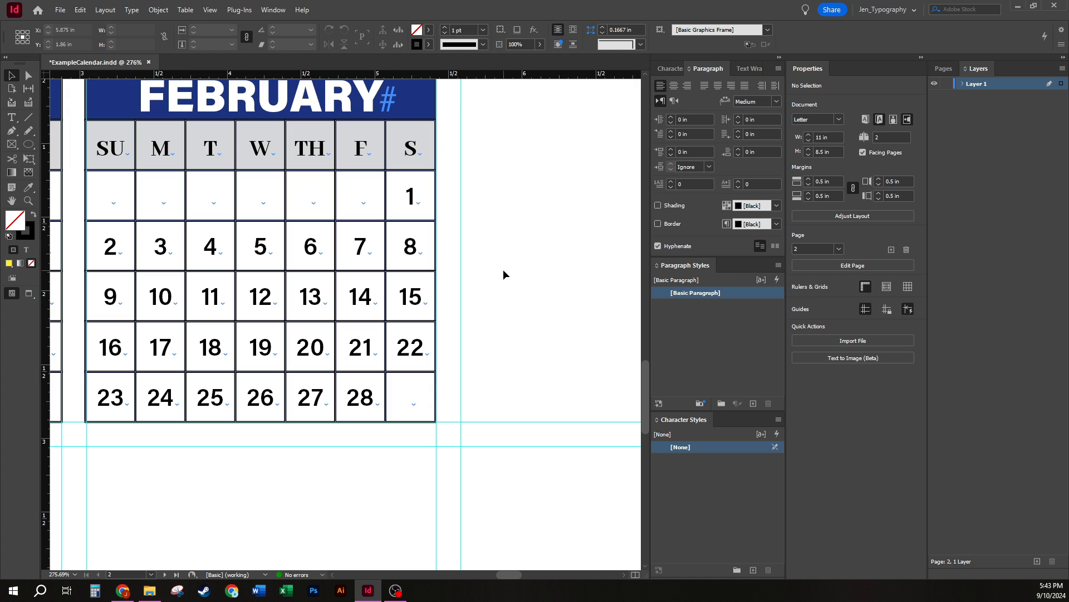
pyautogui.hotkey('ctrl', '0')
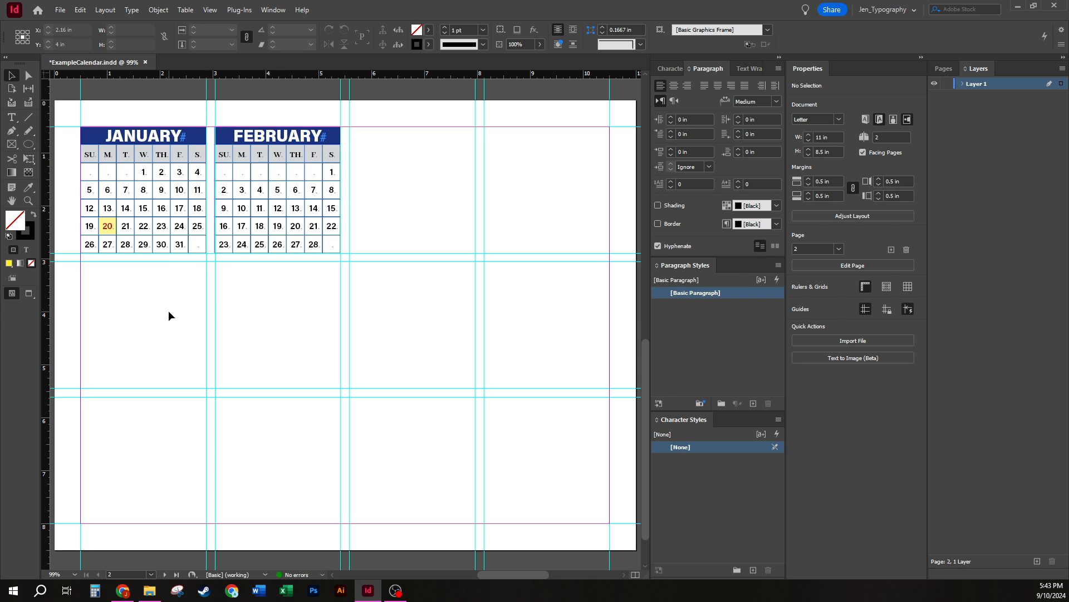
# Thread January's last date frame into February's first date frame and deselect the frames.
pyautogui.click(199, 246)
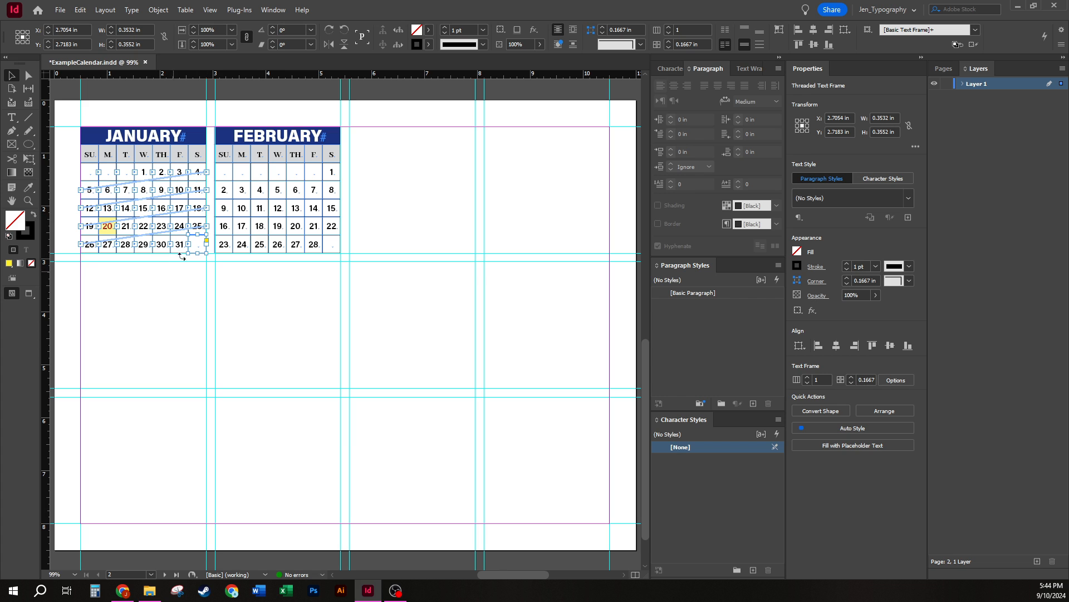
pyautogui.click(207, 242)
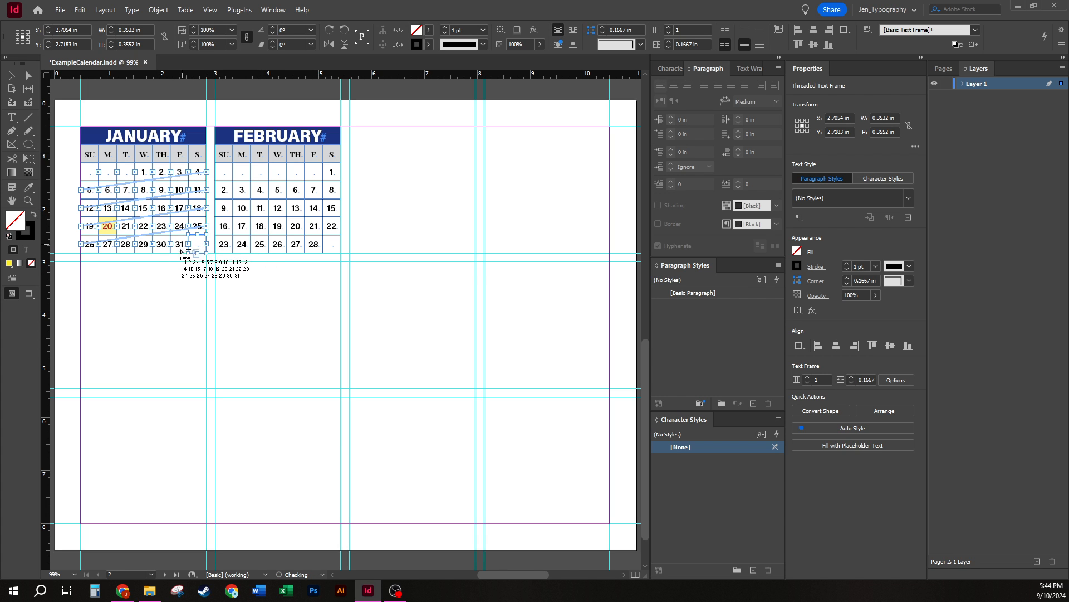
pyautogui.click(221, 173)
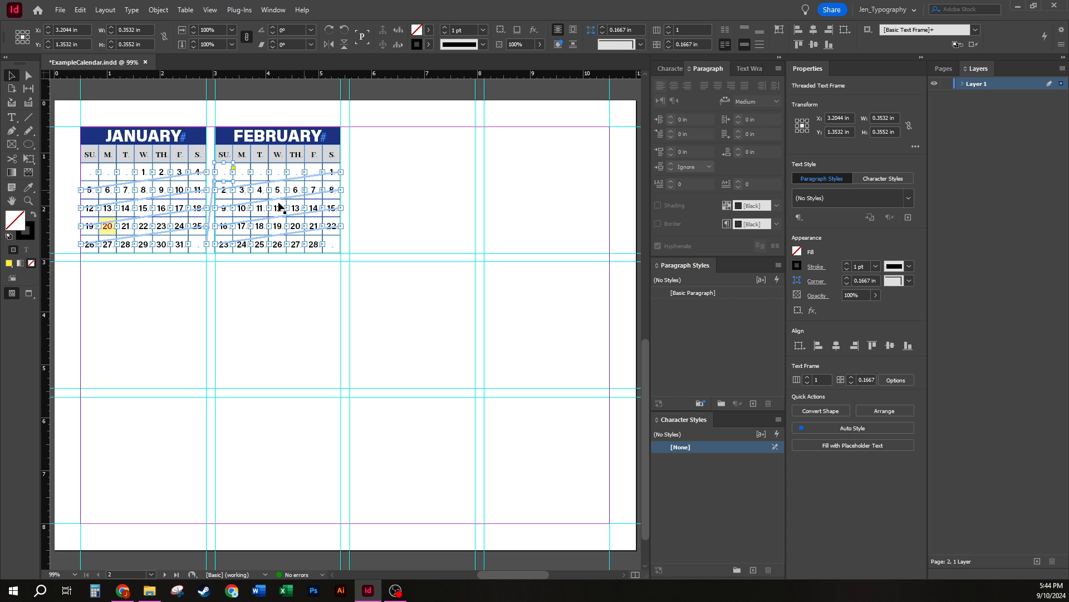
pyautogui.click(451, 217)
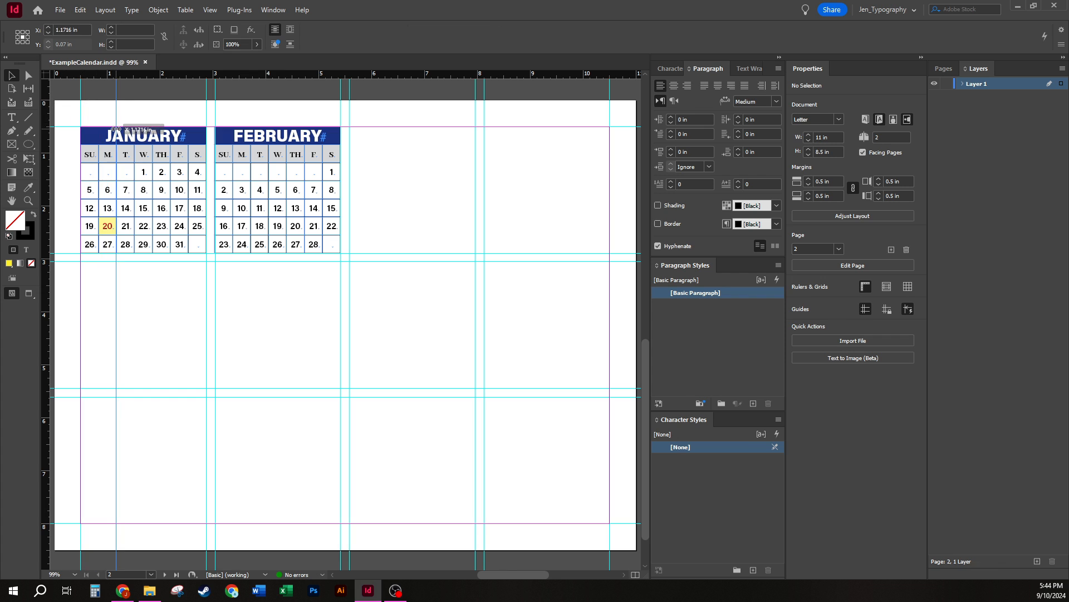
# Insert a frame break before January's date 1 to shift it from Wednesday to Thursday.
pyautogui.moveTo(70, 100); pyautogui.dragTo(455, 336)
pyautogui.moveTo(346, 431); pyautogui.dragTo(430, 456)
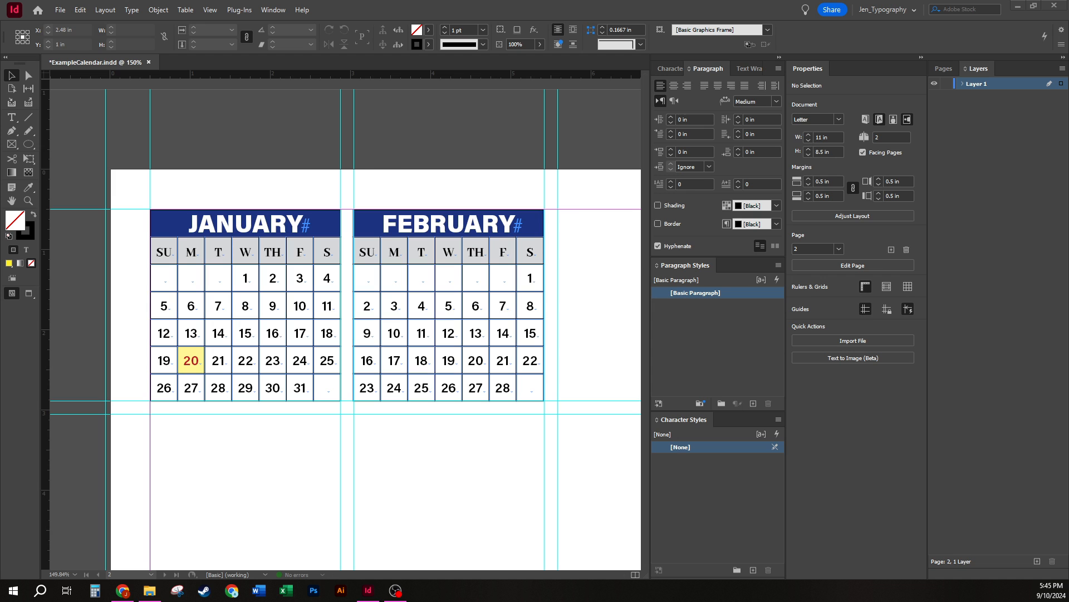
pyautogui.click(251, 278)
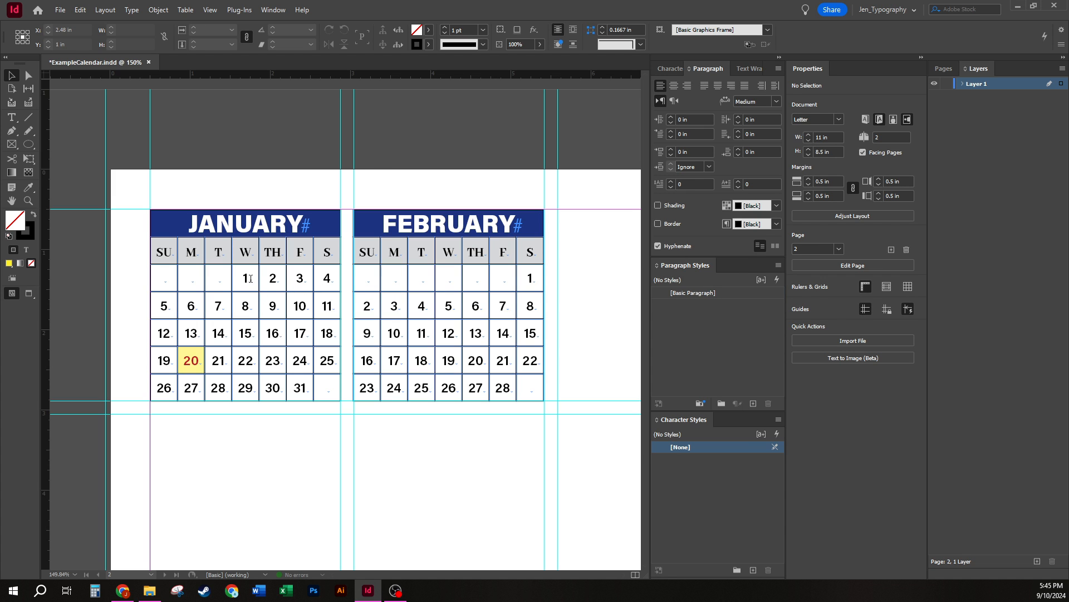
pyautogui.doubleClick(226, 279)
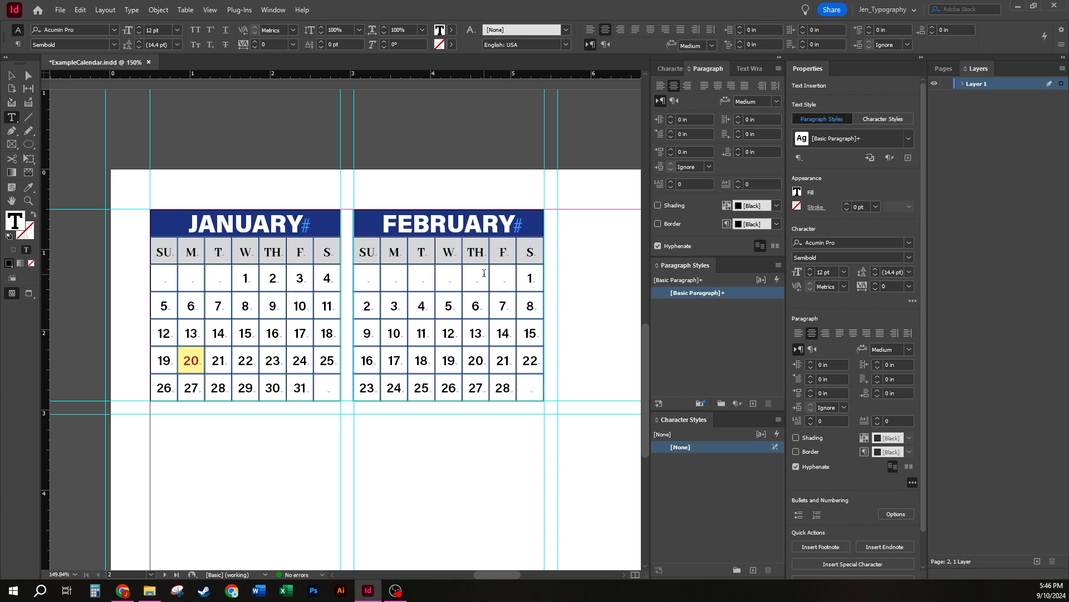
pyautogui.press('Return')
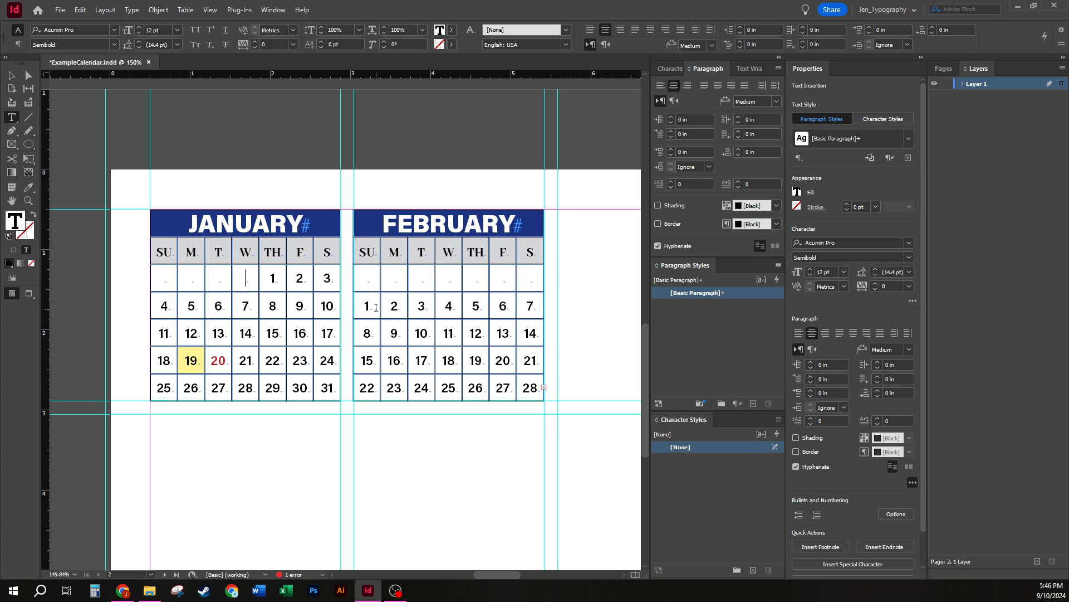
# Cut the blank frame breaks from February's first row so date 1 falls on Sunday, and paste them into the last row.
pyautogui.moveTo(535, 278); pyautogui.dragTo(365, 280)
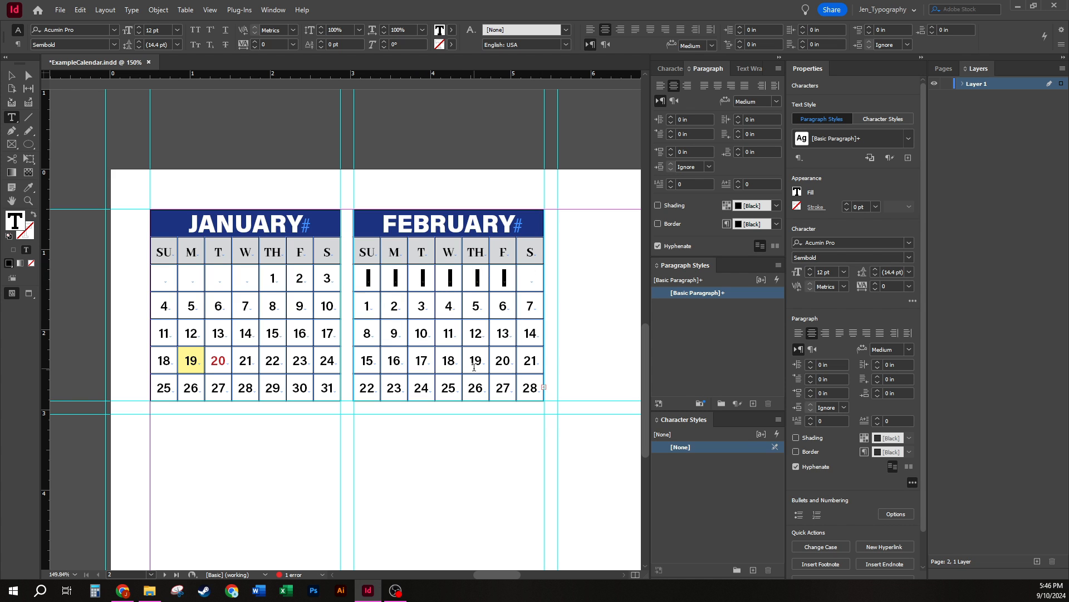
pyautogui.moveTo(532, 279)
pyautogui.mouseDown()
pyautogui.moveTo(367, 279)
pyautogui.moveTo(547, 278)
pyautogui.mouseUp()
pyautogui.press('Delete')
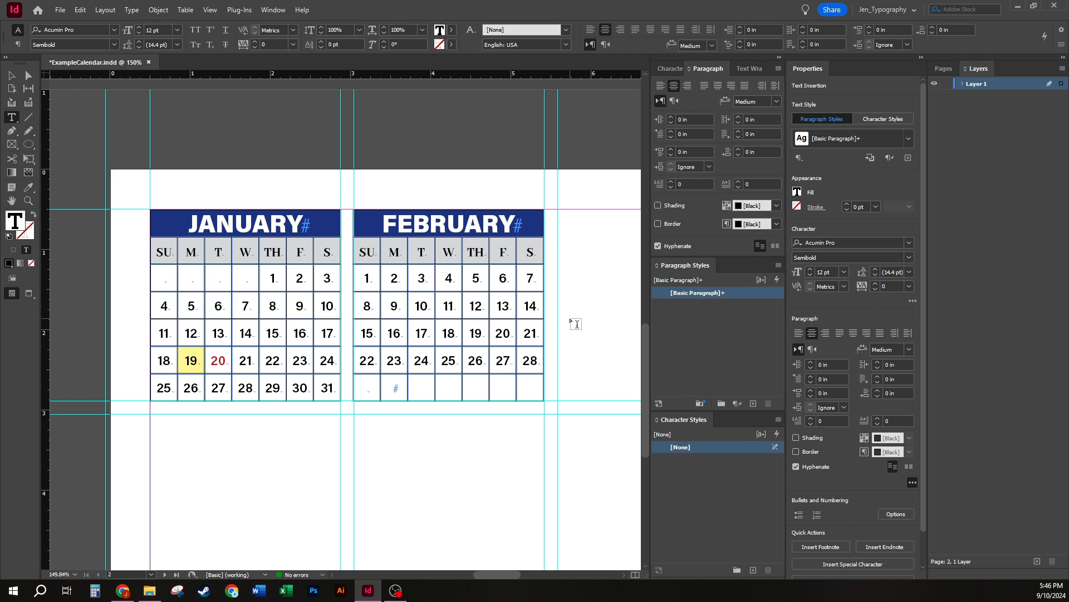
pyautogui.hotkey('ctrl', 'z')
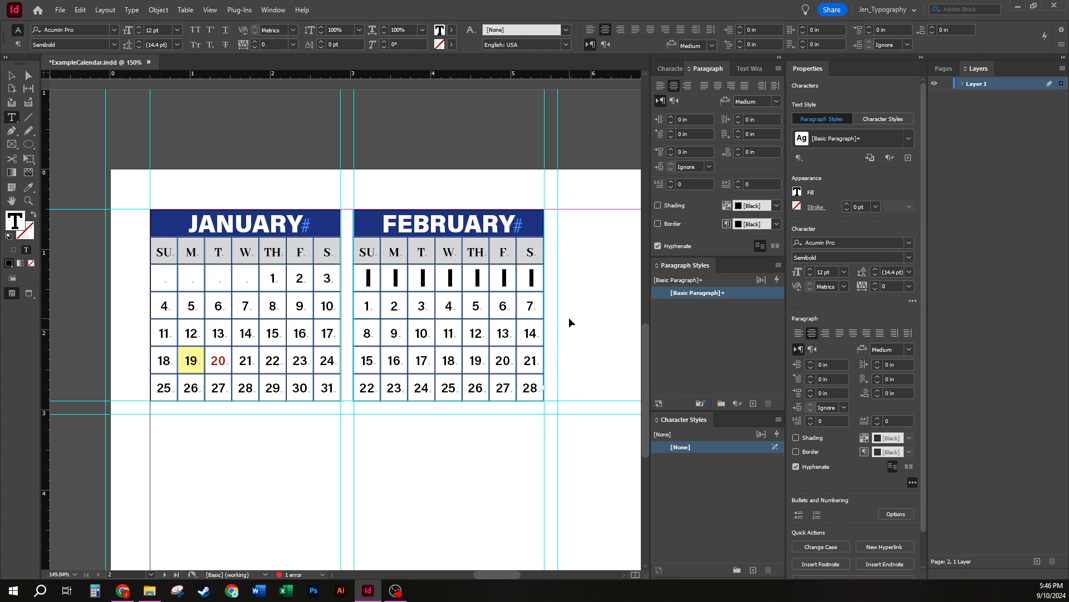
pyautogui.press('Delete')
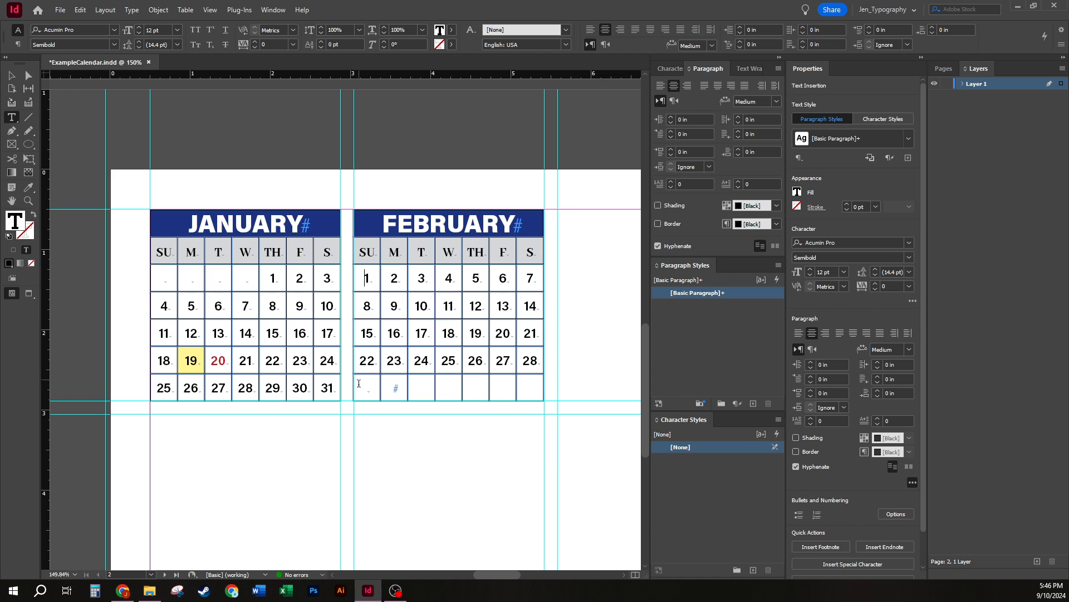
pyautogui.moveTo(358, 381); pyautogui.dragTo(427, 380)
pyautogui.hotkey('ctrl', 'v')
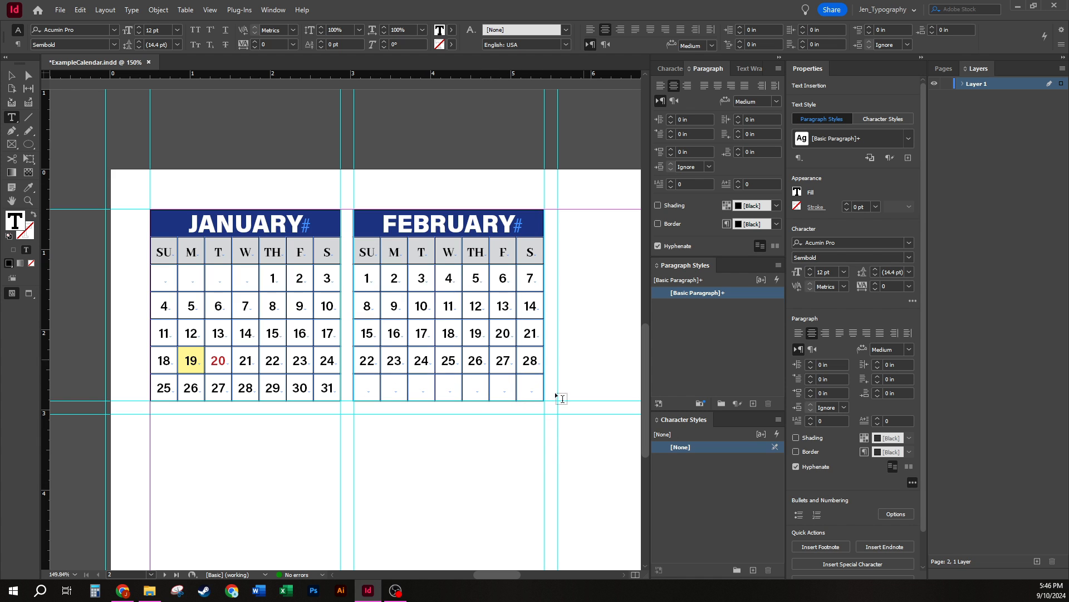